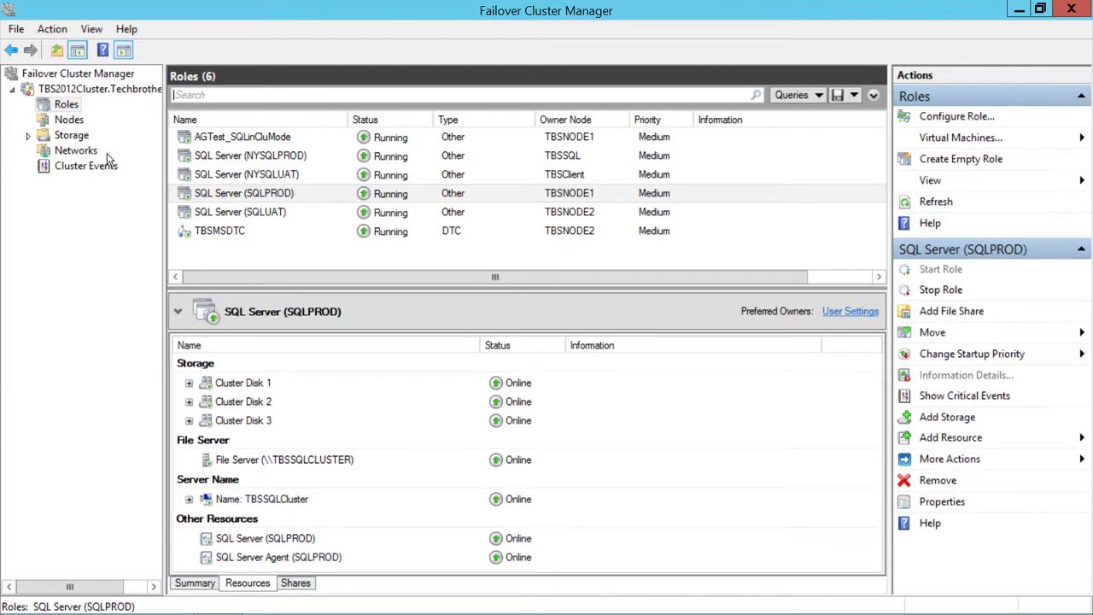
- Examine the role assignments of the cluster's disks and the resources of the SQL Server (NYSQLUAT) role
{"action": "left_click", "coordinate": [84, 136]}
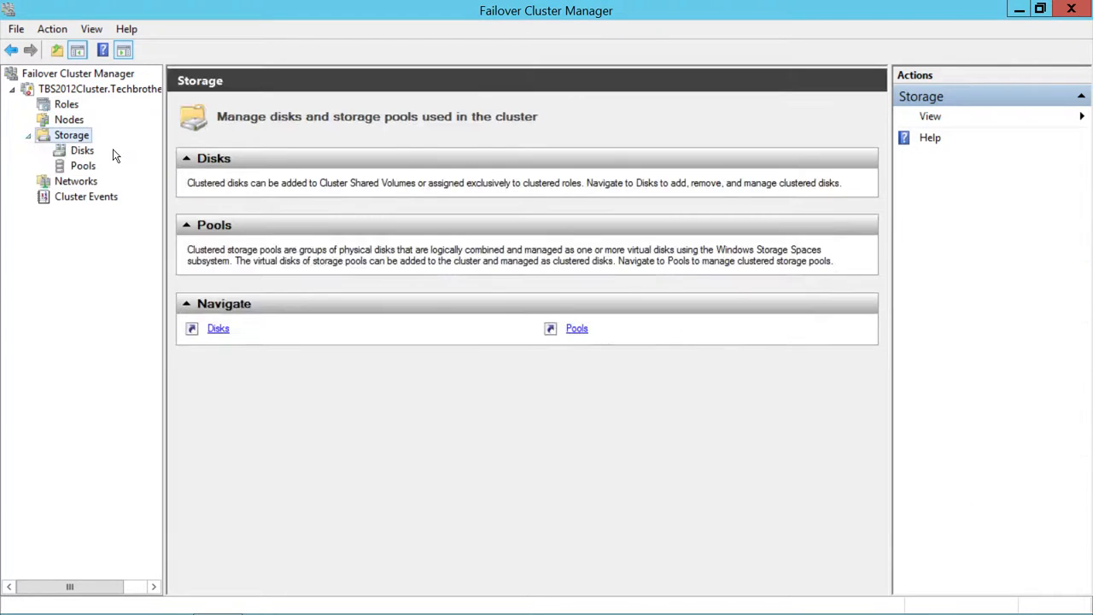
{"action": "left_click", "coordinate": [80, 151]}
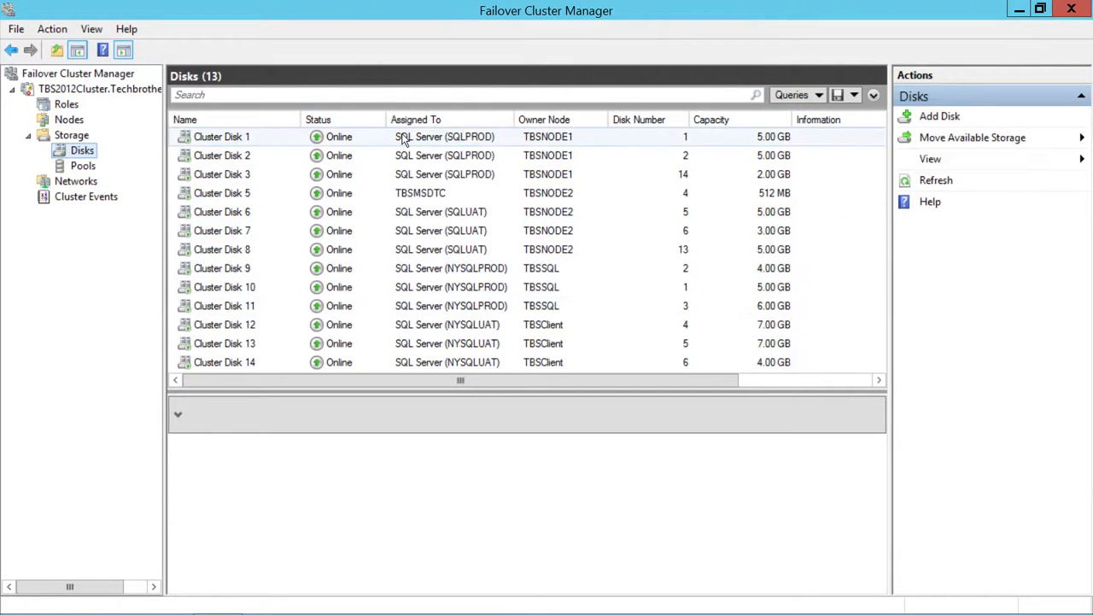
{"action": "left_click", "coordinate": [73, 105]}
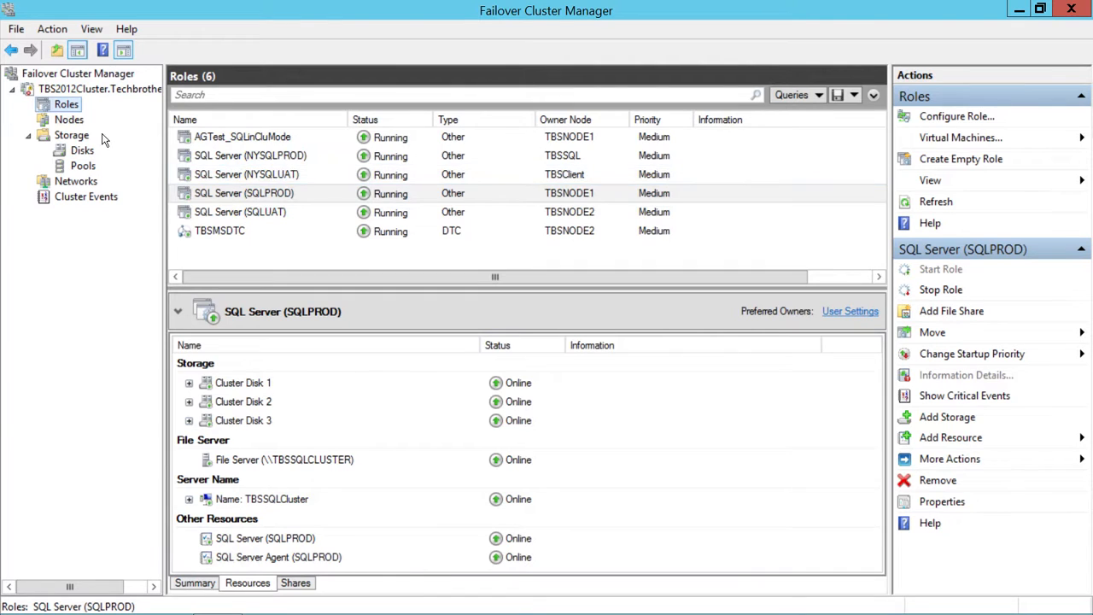
{"action": "left_click", "coordinate": [296, 159]}
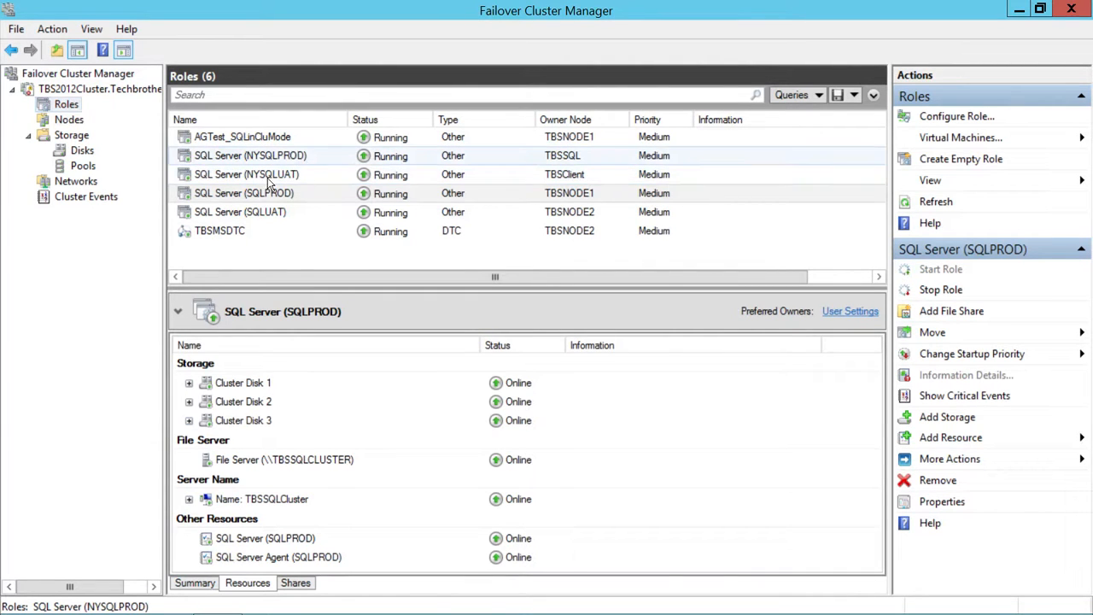
{"action": "left_click", "coordinate": [295, 176]}
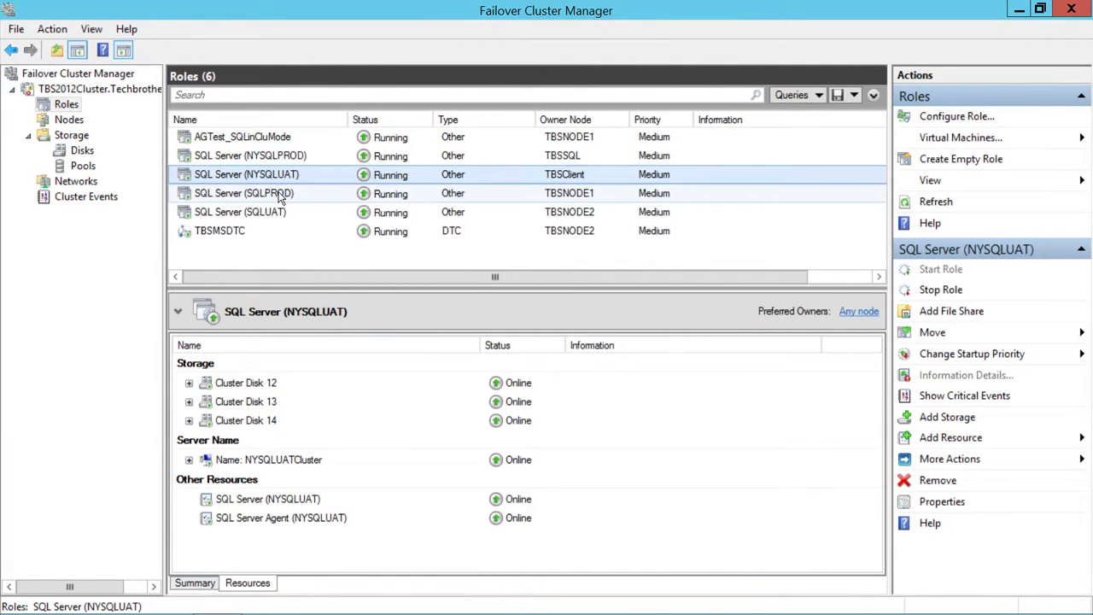
- Check the possible owners of the SQL Server (SQLPROD) resource in its advanced policies, leaving its properties unchanged
{"action": "left_click", "coordinate": [280, 194]}
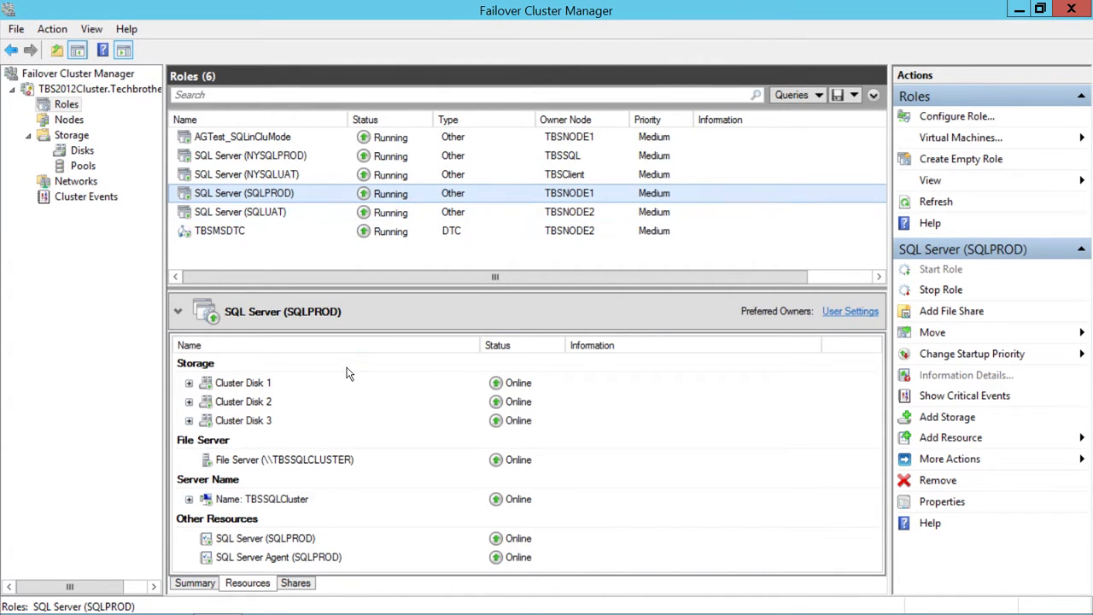
{"action": "right_click", "coordinate": [296, 541]}
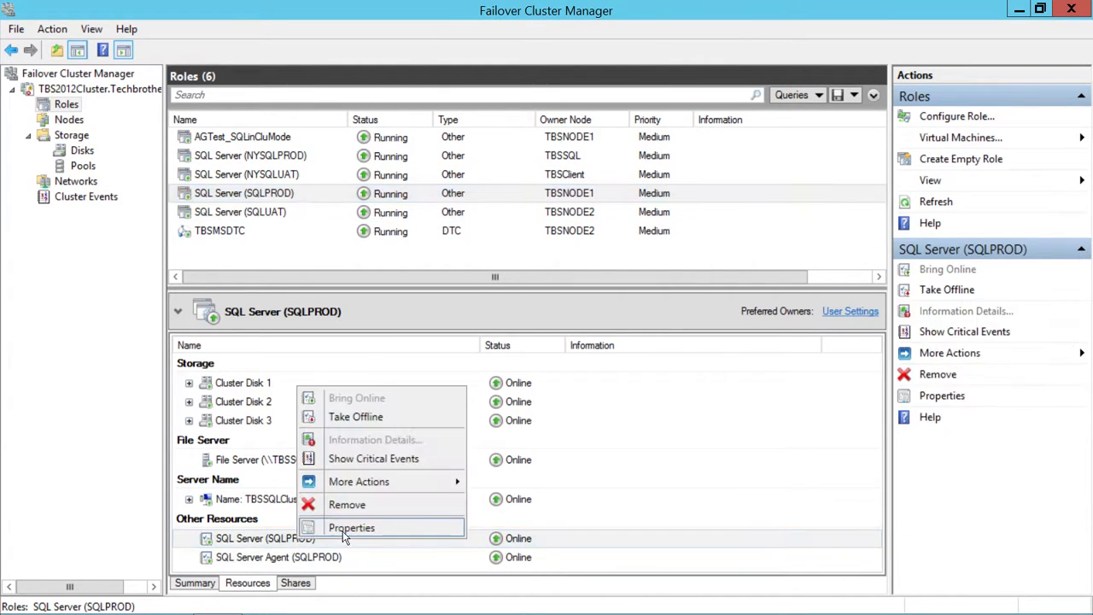
{"action": "left_click", "coordinate": [342, 529]}
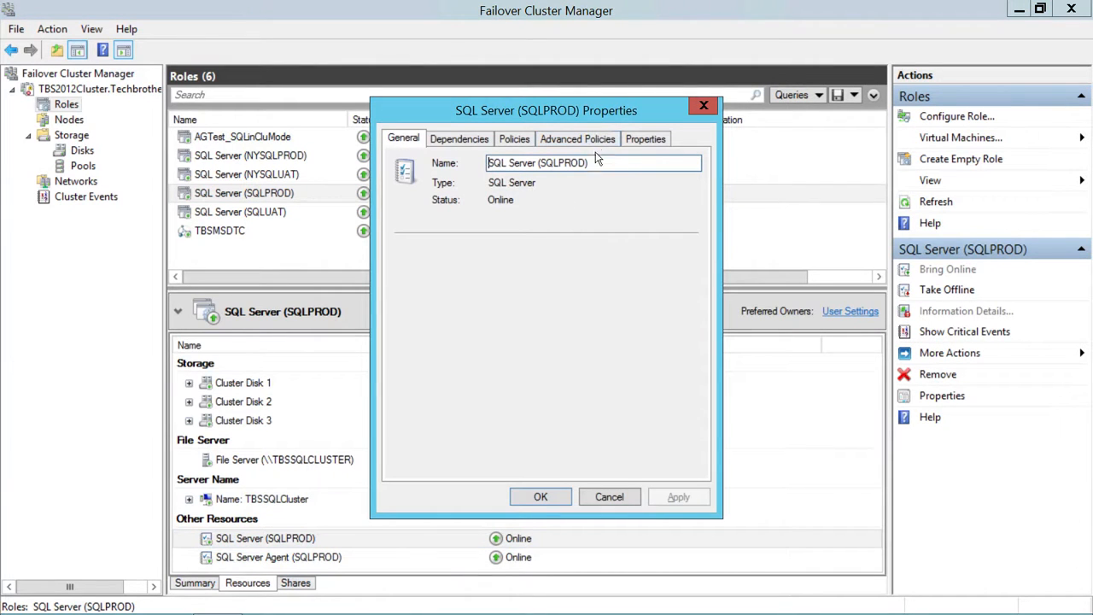
{"action": "left_click", "coordinate": [594, 141]}
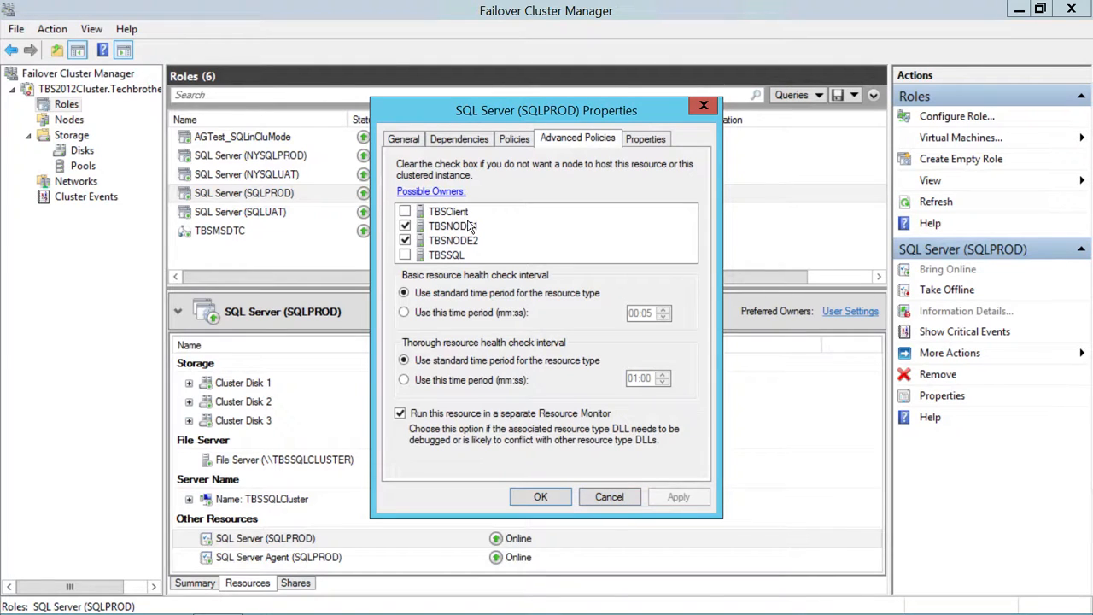
{"action": "left_click", "coordinate": [600, 491]}
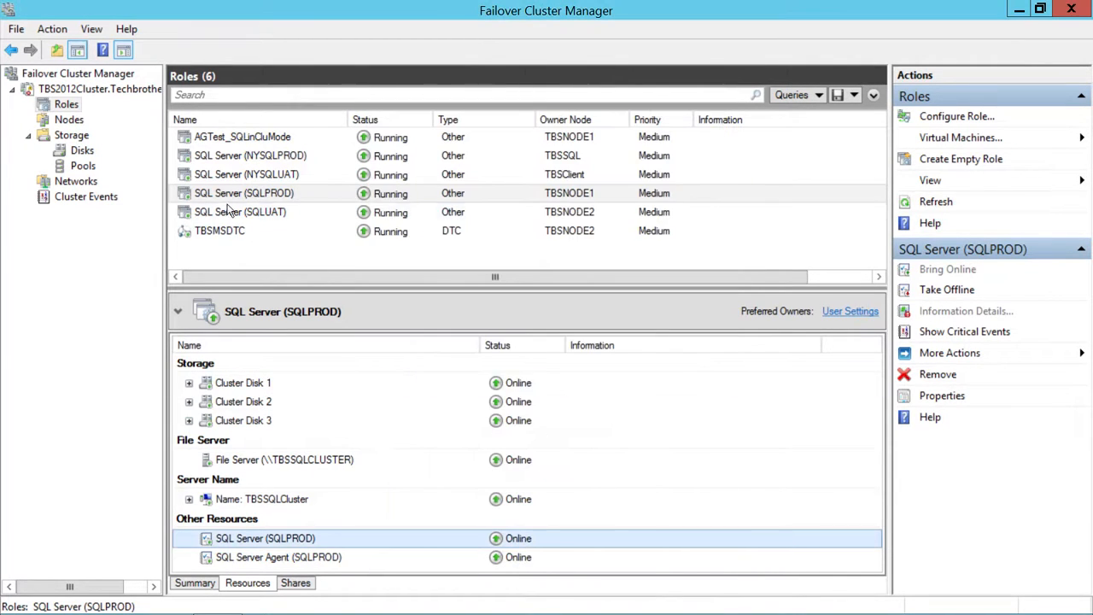
- Check the possible owners of the SQL Server (SQLUAT) resource in its advanced policies without changing anything
{"action": "left_click", "coordinate": [301, 214]}
{"action": "right_click", "coordinate": [297, 211]}
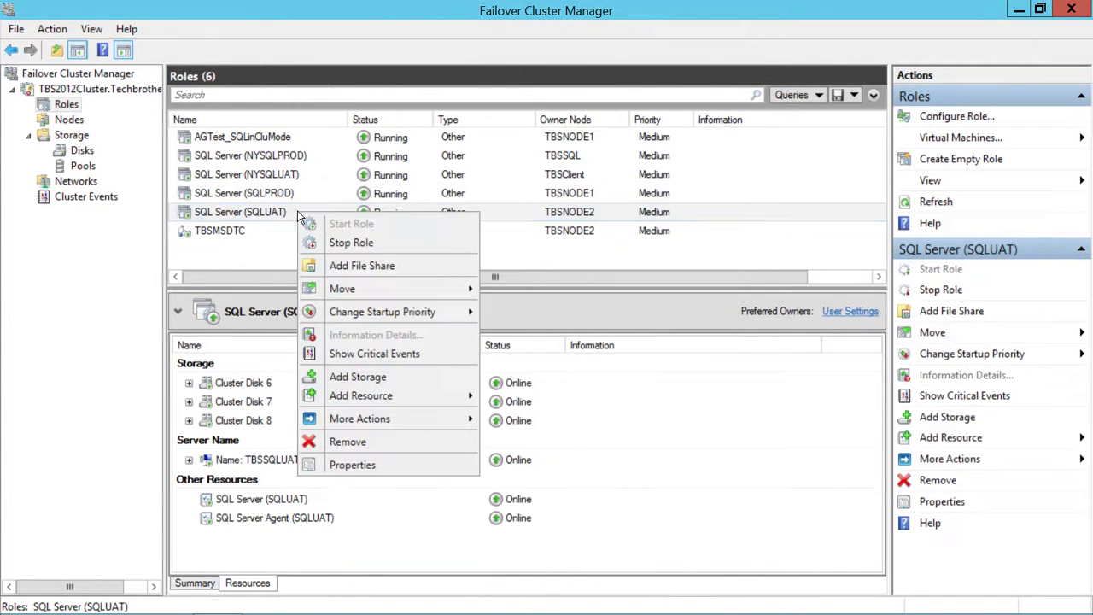
{"action": "right_click", "coordinate": [247, 498]}
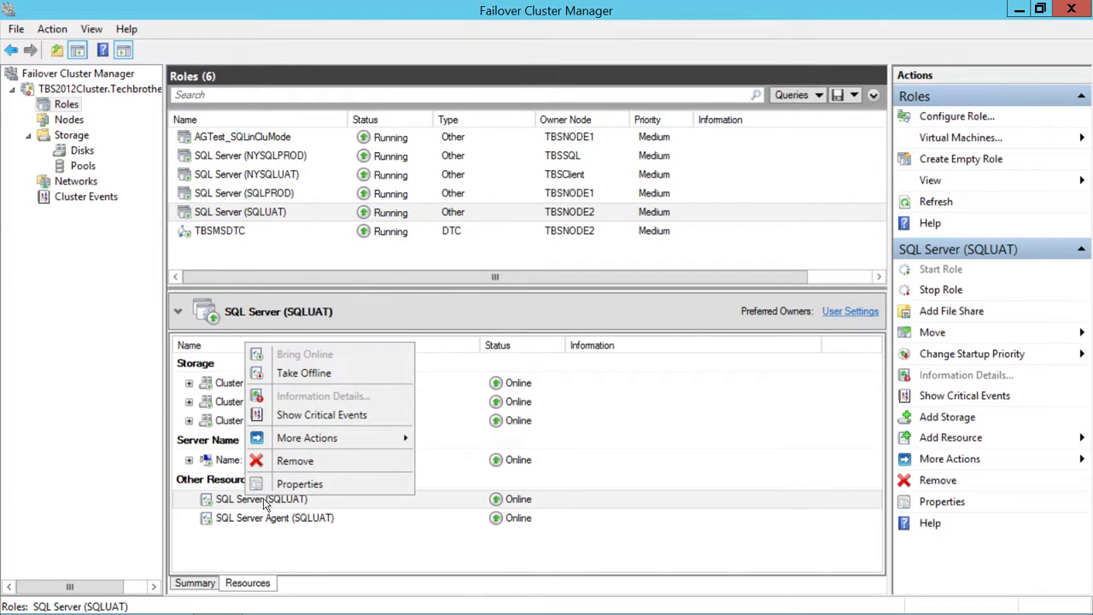
{"action": "left_click", "coordinate": [314, 483]}
{"action": "left_click", "coordinate": [612, 143]}
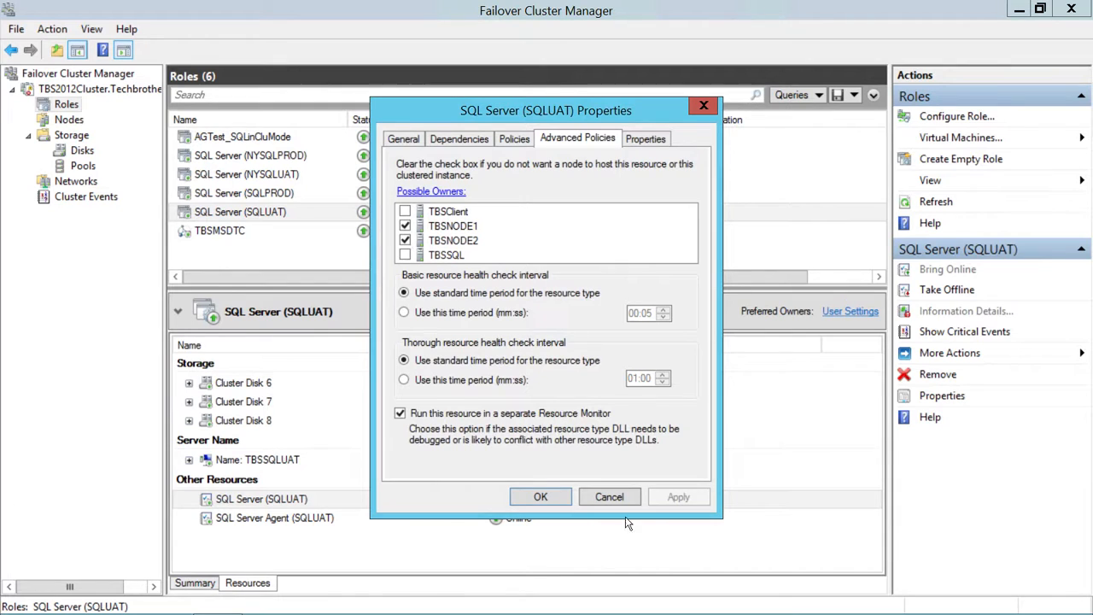
{"action": "left_click", "coordinate": [616, 493]}
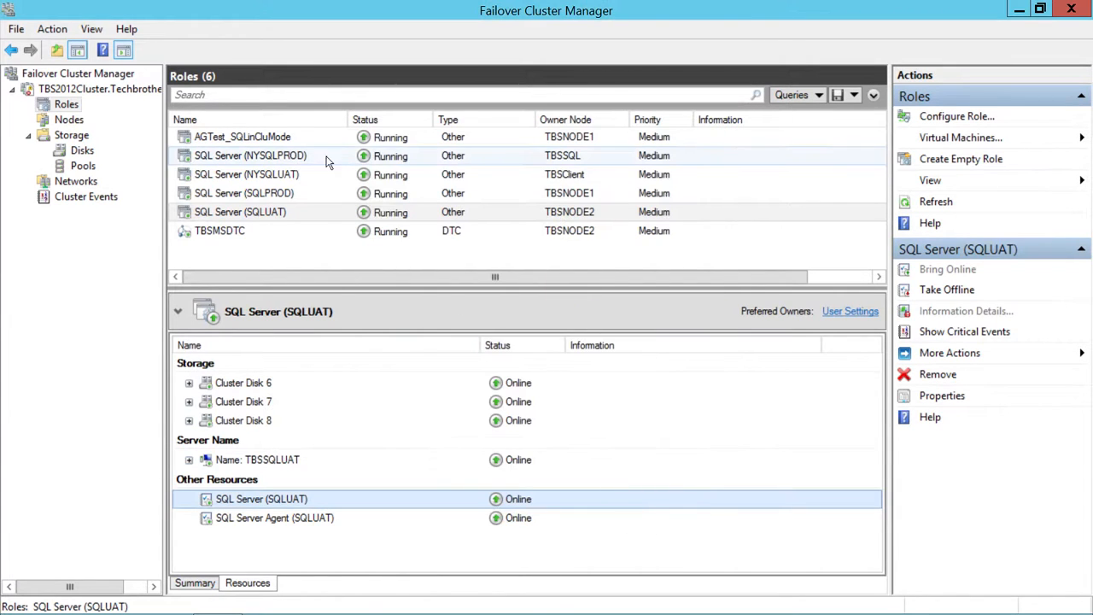
- Check the possible owners of the SQL Server (NYSQLPROD) resource in its advanced policies and display the AGTest_SQLinCluMode role's resources
{"action": "left_click", "coordinate": [285, 158]}
{"action": "right_click", "coordinate": [283, 159]}
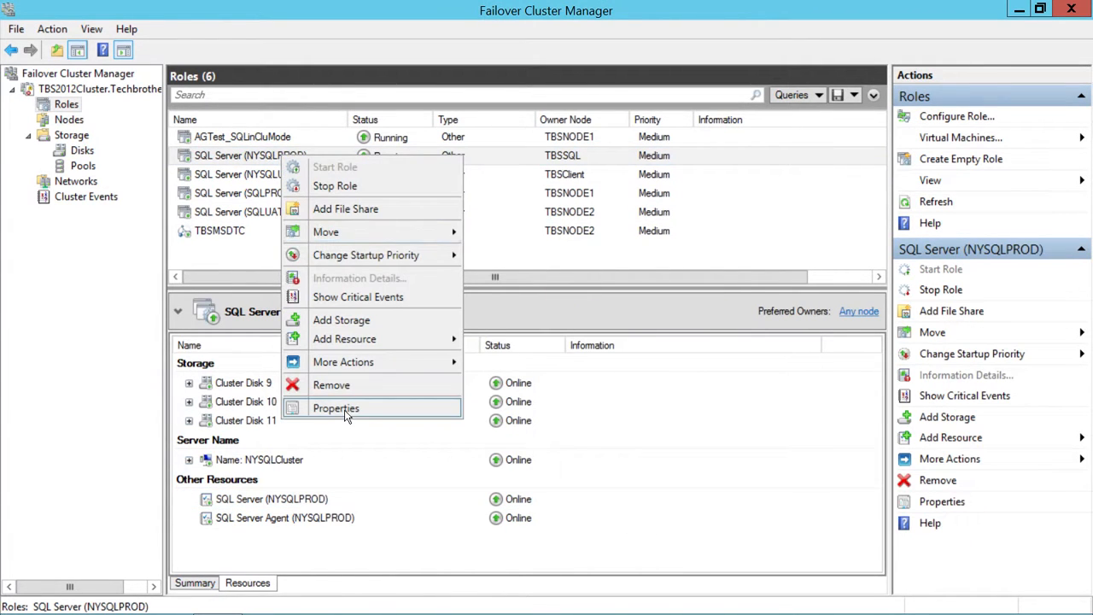
{"action": "left_click", "coordinate": [304, 512]}
{"action": "right_click", "coordinate": [303, 503]}
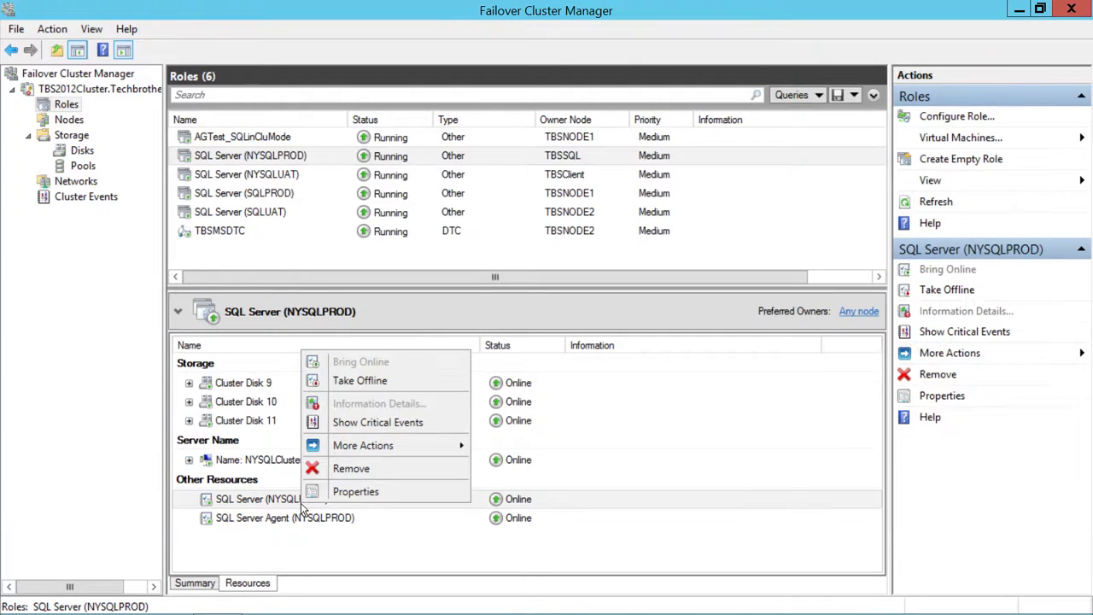
{"action": "left_click", "coordinate": [350, 492]}
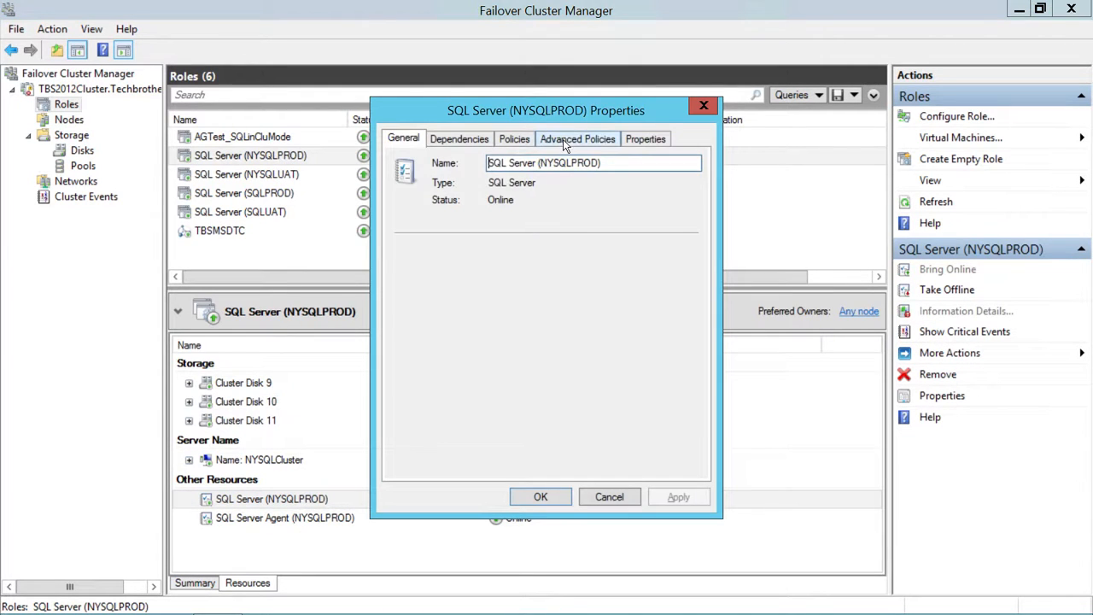
{"action": "left_click", "coordinate": [570, 141]}
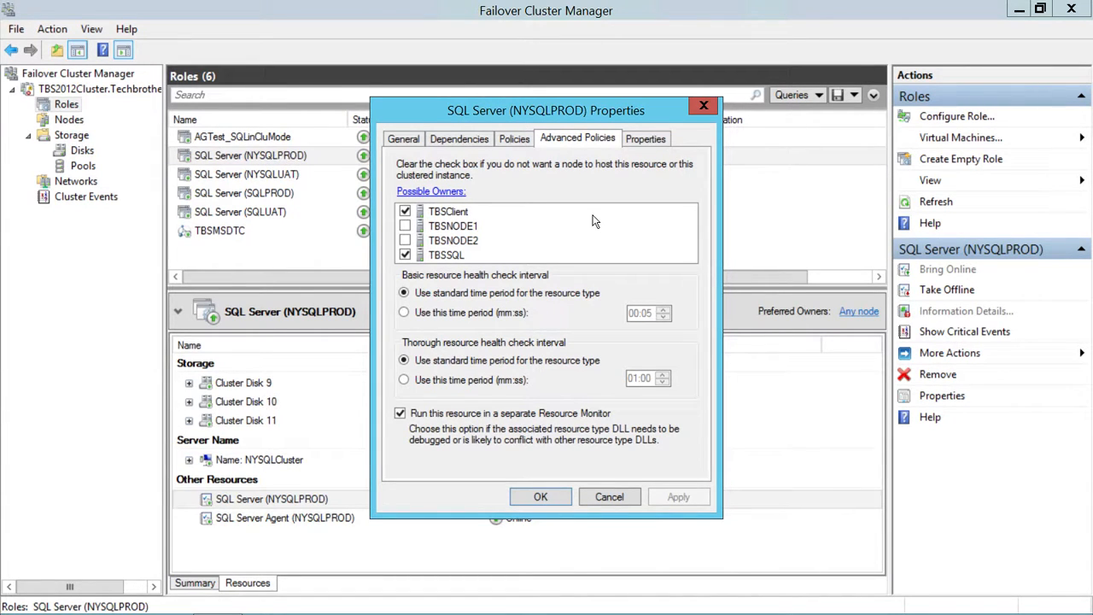
{"action": "left_click", "coordinate": [612, 497]}
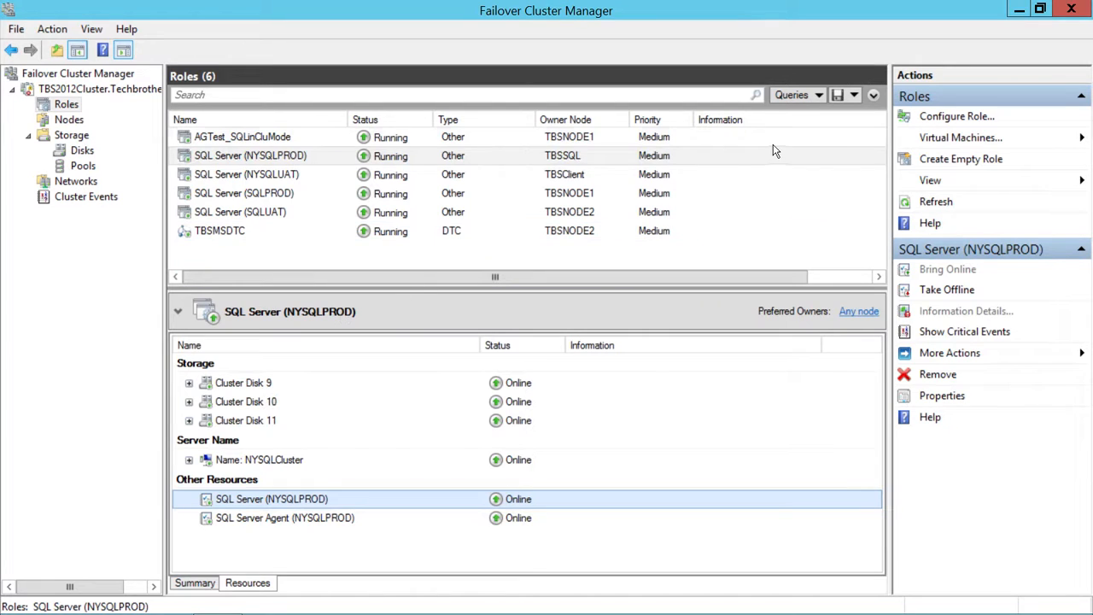
{"action": "left_click", "coordinate": [278, 139]}
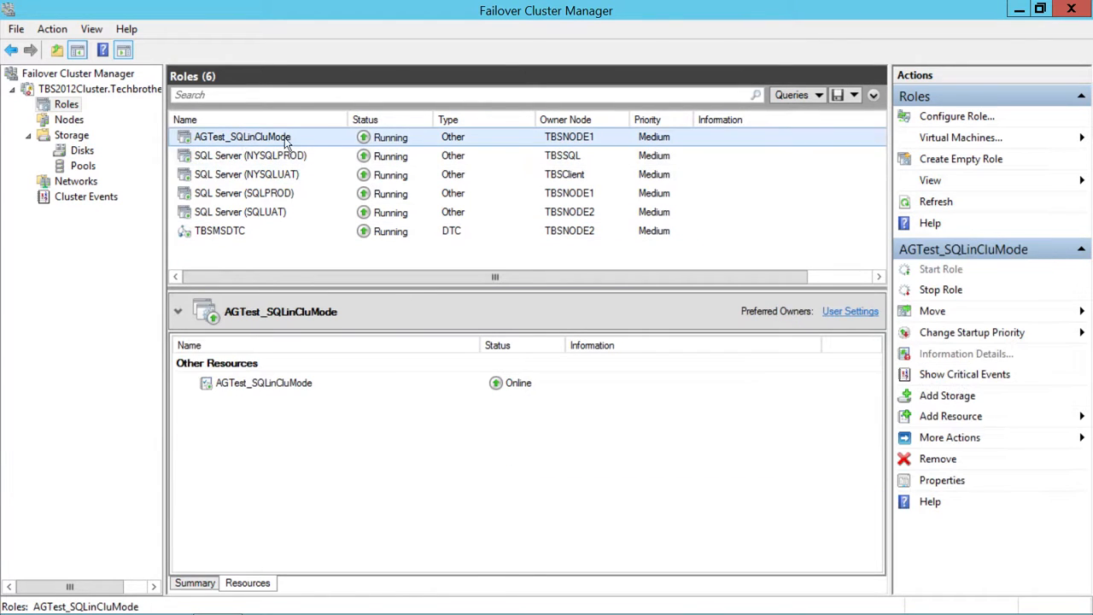
- Search Windows for SSMS and launch SQL Server Management Studio, not the 2014 edition, as administrator
{"action": "mouse_move", "coordinate": [307, 613]}
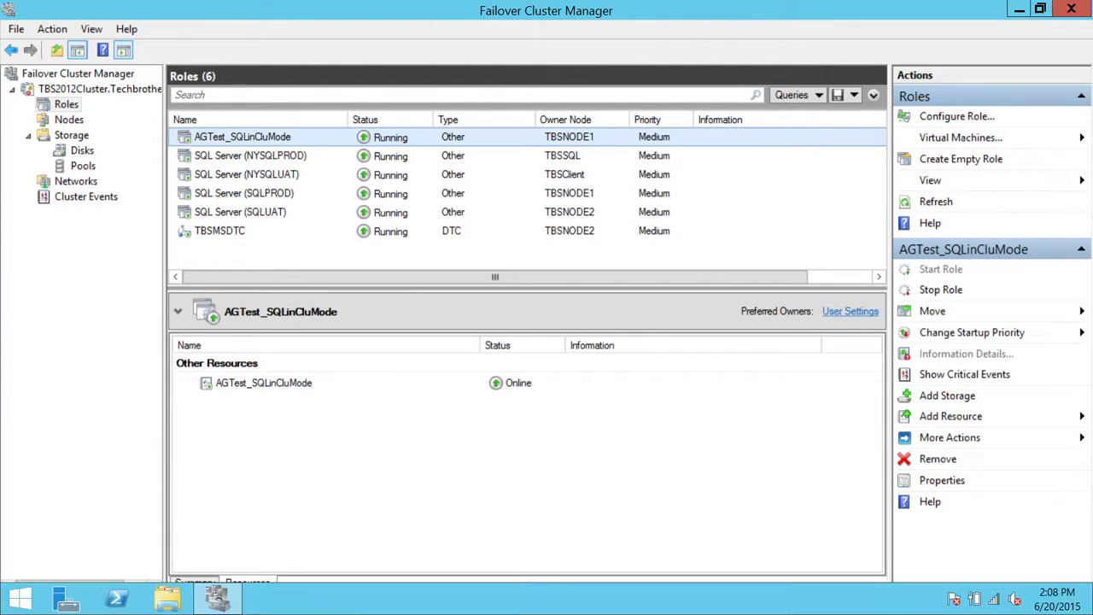
{"action": "left_click", "coordinate": [22, 601]}
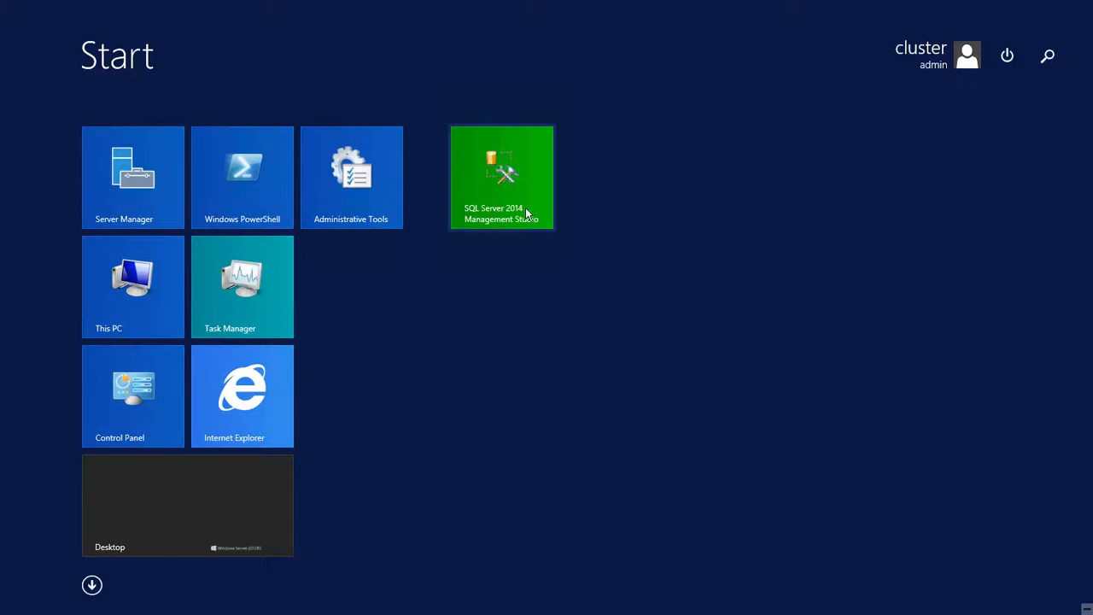
{"action": "right_click", "coordinate": [500, 196]}
{"action": "left_click", "coordinate": [1047, 56]}
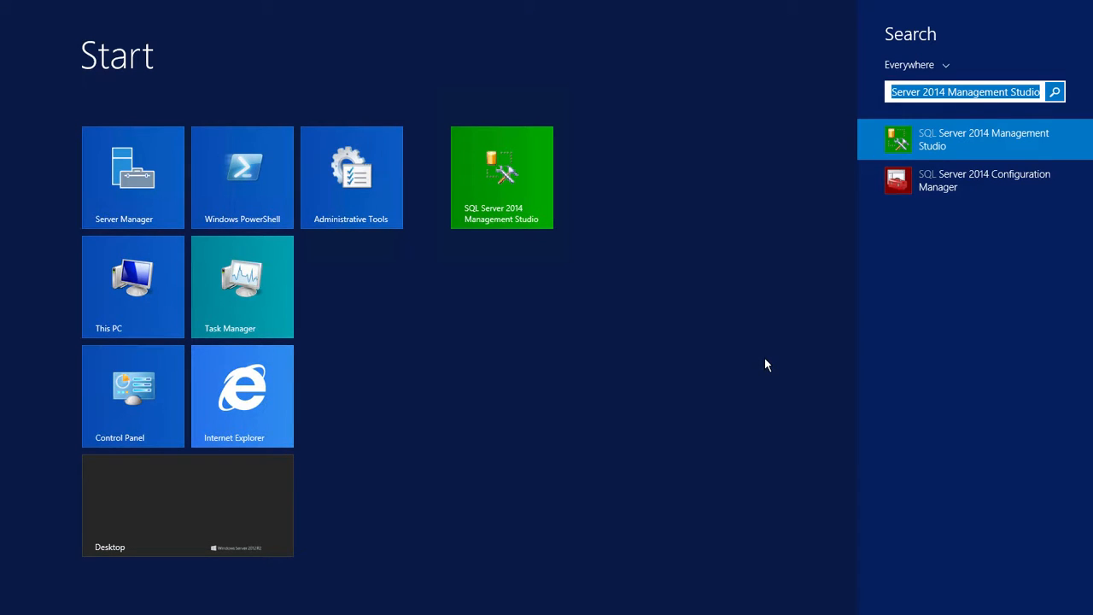
{"action": "key", "text": "BackSpace"}
{"action": "key", "text": "BackSpace"}
{"action": "type", "text": "ss"}
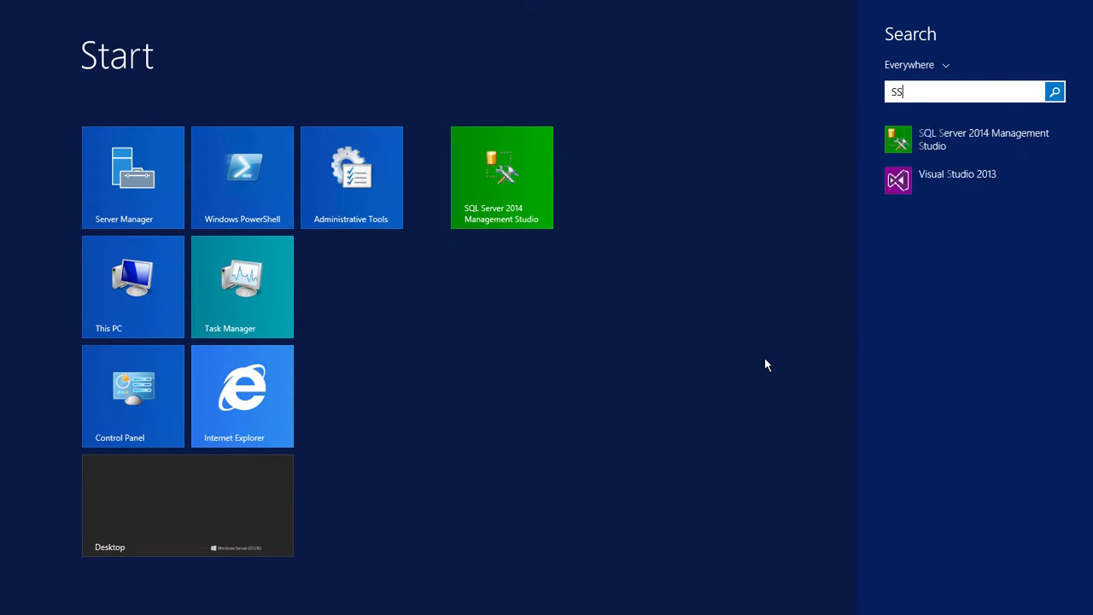
{"action": "type", "text": "MS"}
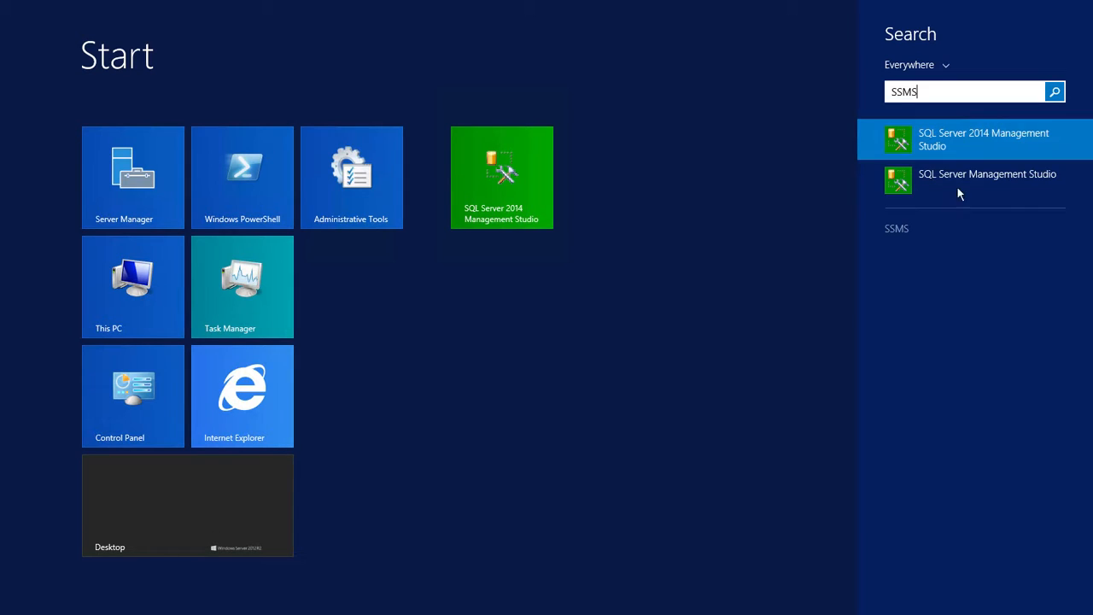
{"action": "right_click", "coordinate": [956, 184]}
{"action": "left_click", "coordinate": [973, 321]}
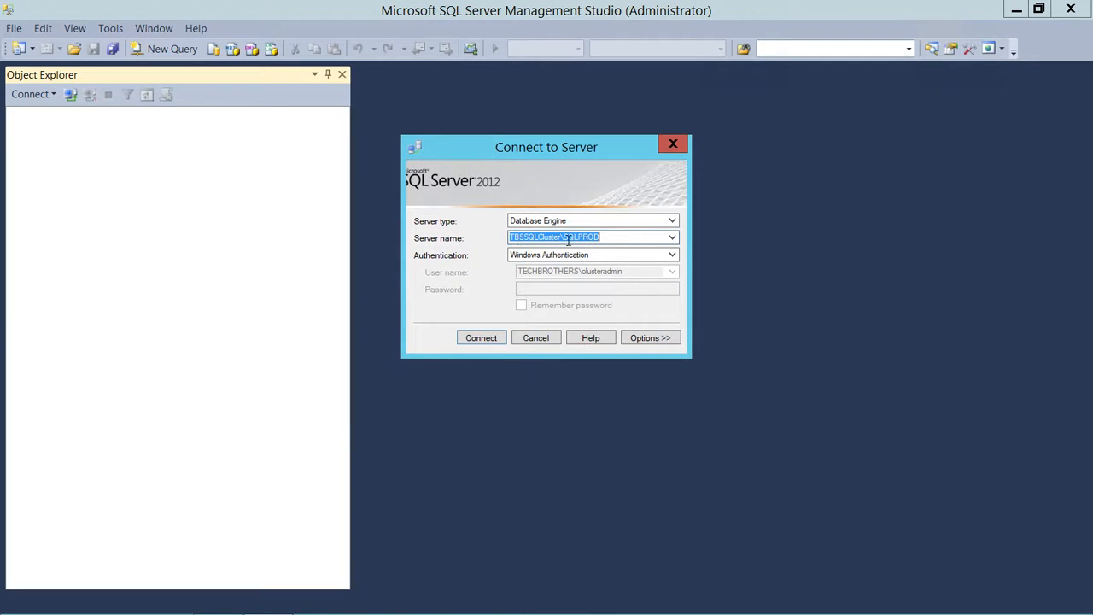
- Connect to TBSSQLCluster\SQLPROD with Windows Authentication and expand the AGTest_SQLinCluMode availability group down to its availability replicas
{"action": "left_click", "coordinate": [479, 339]}
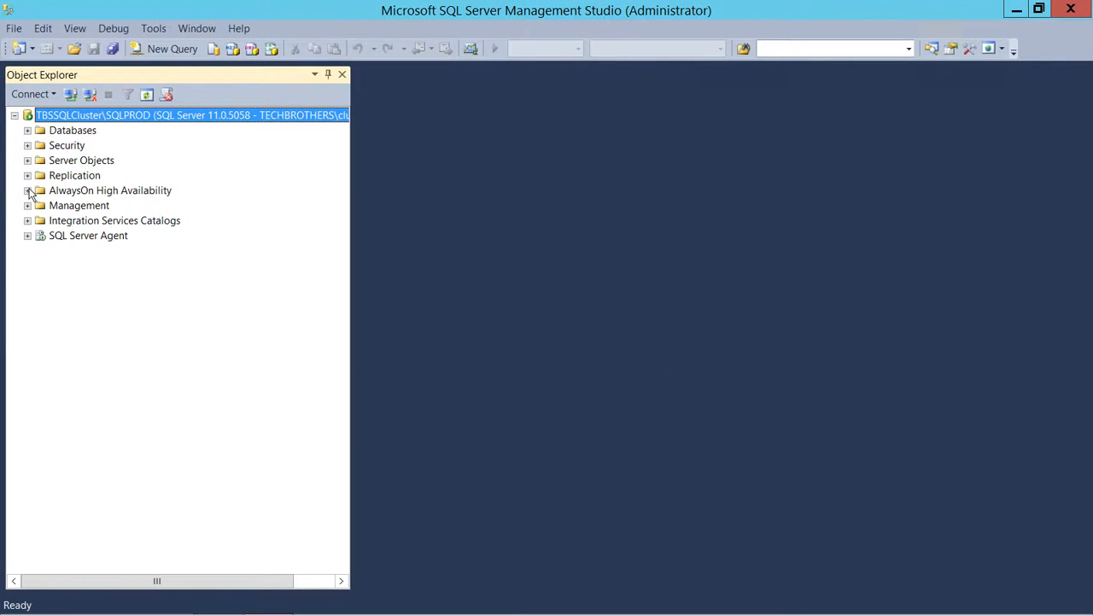
{"action": "left_click", "coordinate": [27, 190]}
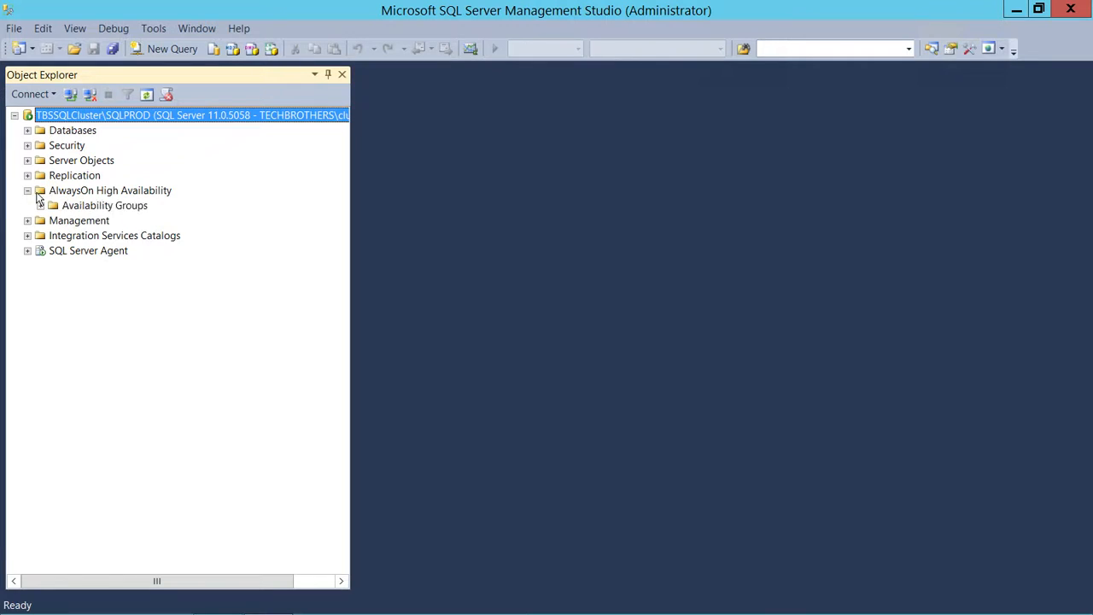
{"action": "left_click", "coordinate": [103, 206]}
{"action": "left_click", "coordinate": [40, 206]}
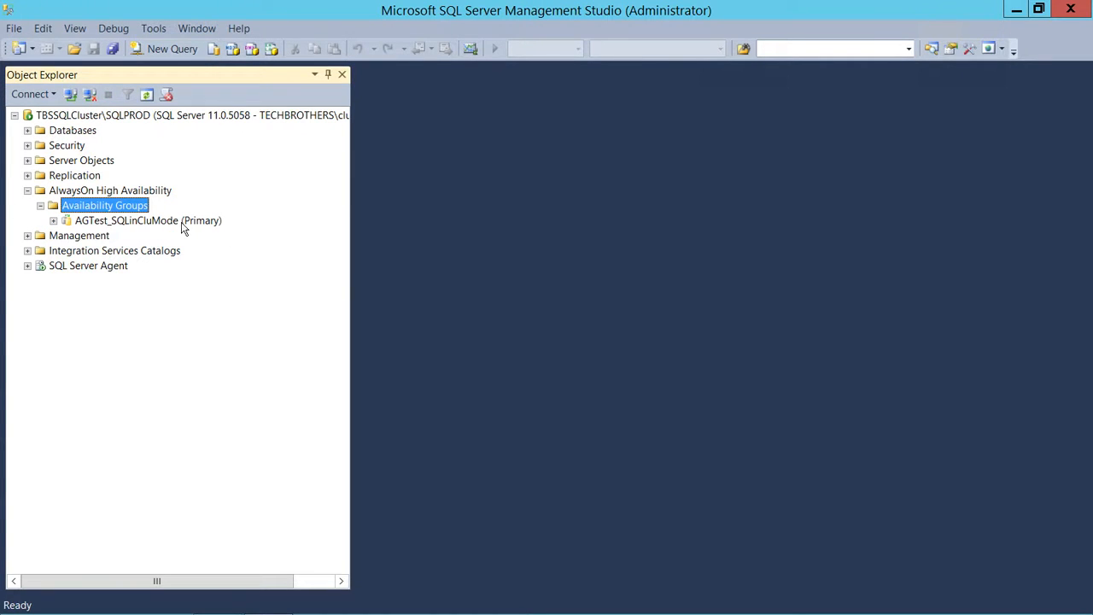
{"action": "left_click", "coordinate": [54, 221]}
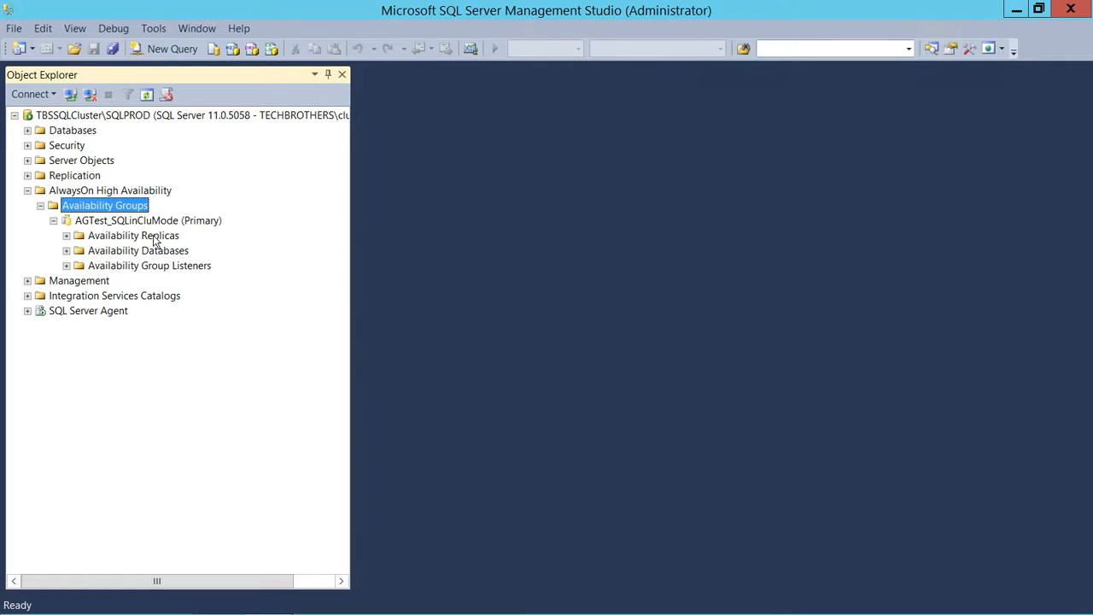
{"action": "left_click", "coordinate": [67, 235]}
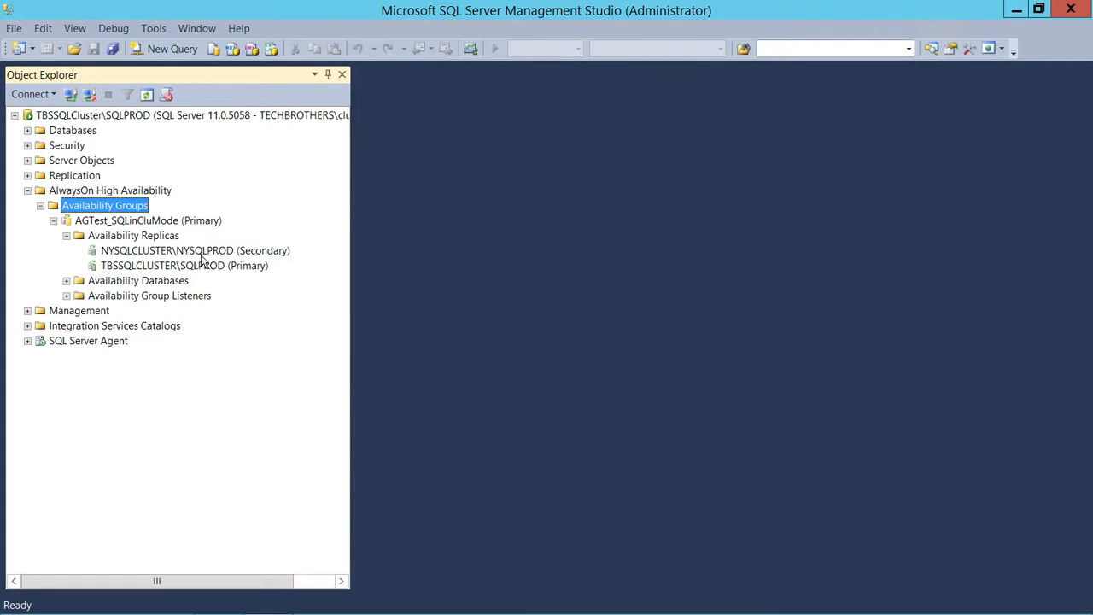
- Examine the roles of the NYSQLCLUSTER\NYSQLPROD and TBSSQLCLUSTER\SQLPROD replicas in the availability group
{"action": "left_click", "coordinate": [201, 253]}
{"action": "left_click", "coordinate": [207, 269]}
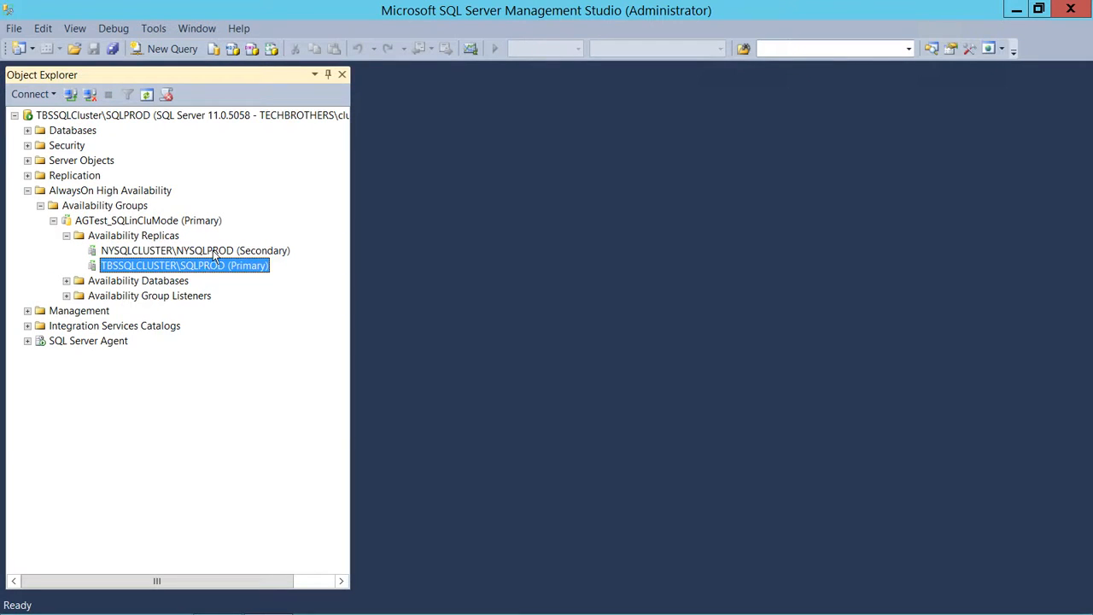
{"action": "left_click", "coordinate": [213, 253]}
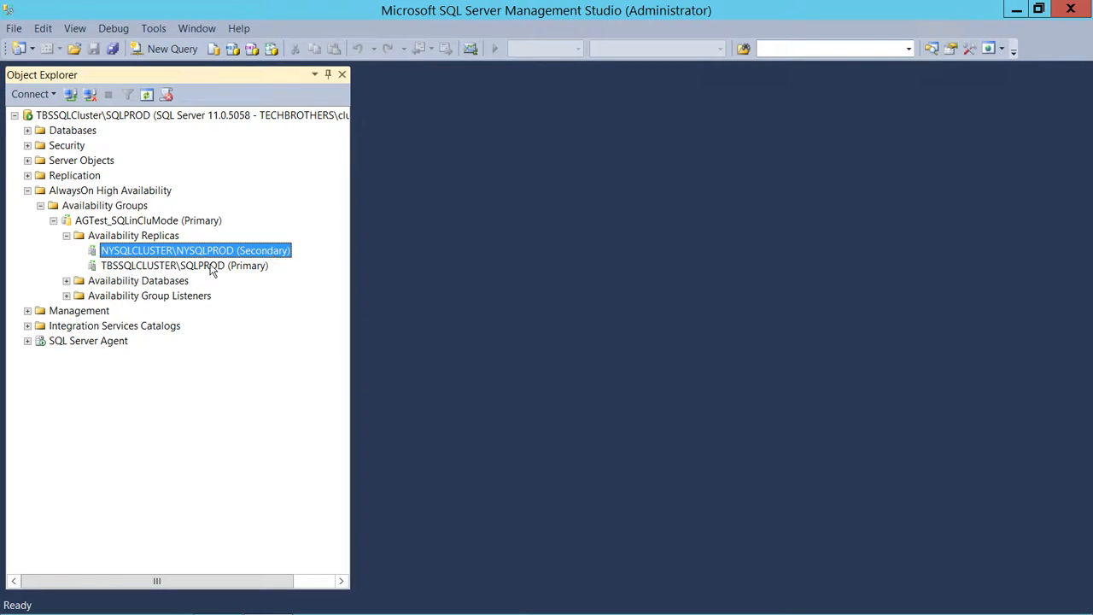
{"action": "left_click", "coordinate": [133, 267]}
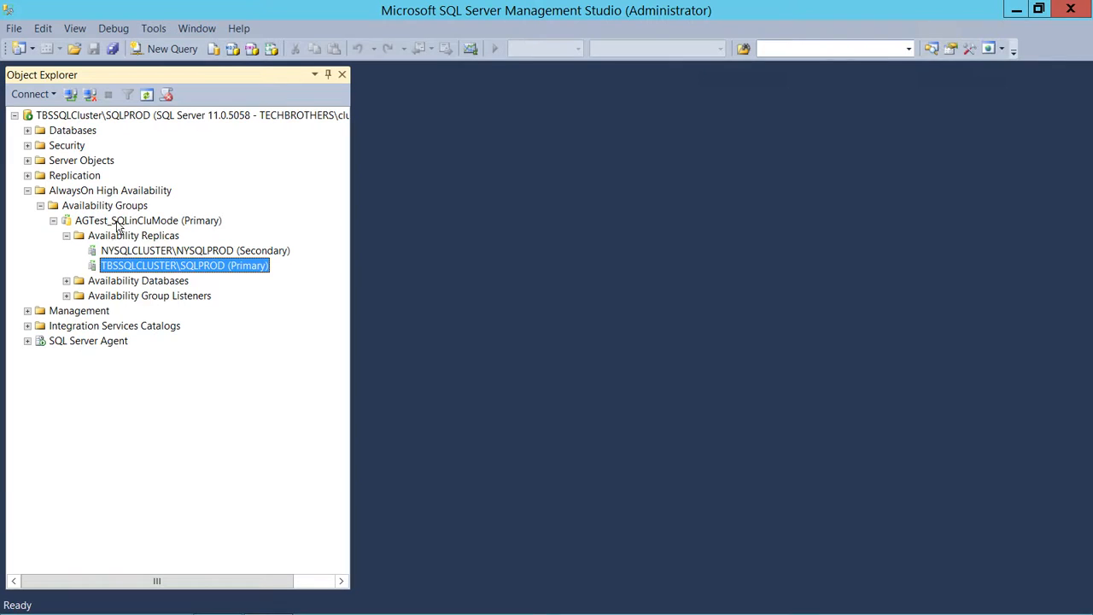
{"action": "left_click", "coordinate": [219, 251]}
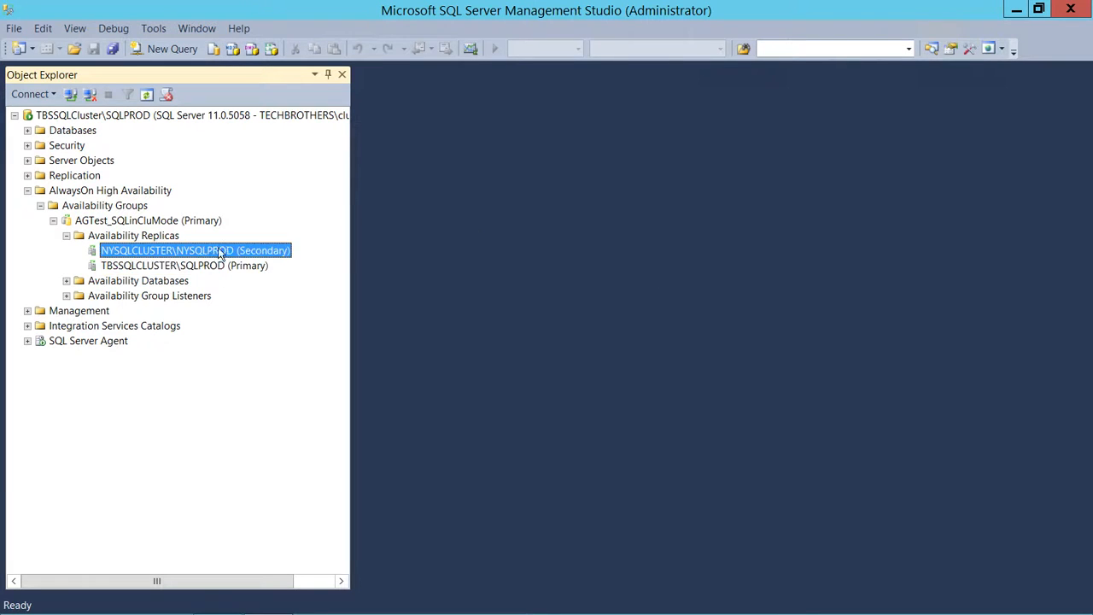
- Display the availability databases of AGTest_SQLinCluMode, collapse the AlwaysOn High Availability tree and return to Failover Cluster Manager
{"action": "left_click", "coordinate": [205, 264]}
{"action": "left_click", "coordinate": [66, 280]}
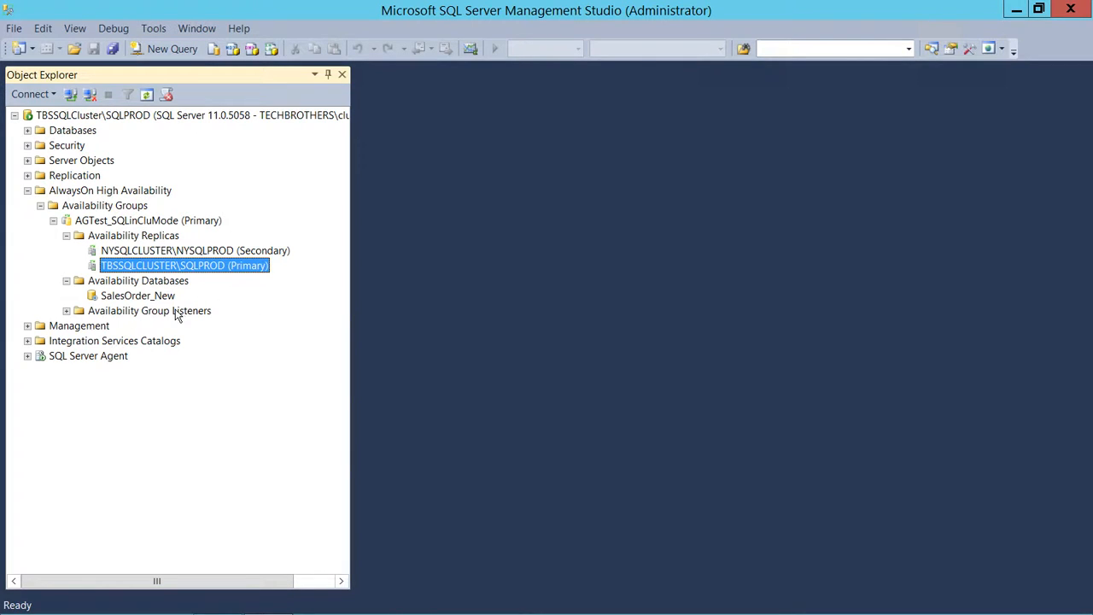
{"action": "left_click", "coordinate": [40, 205]}
{"action": "left_click", "coordinate": [27, 191]}
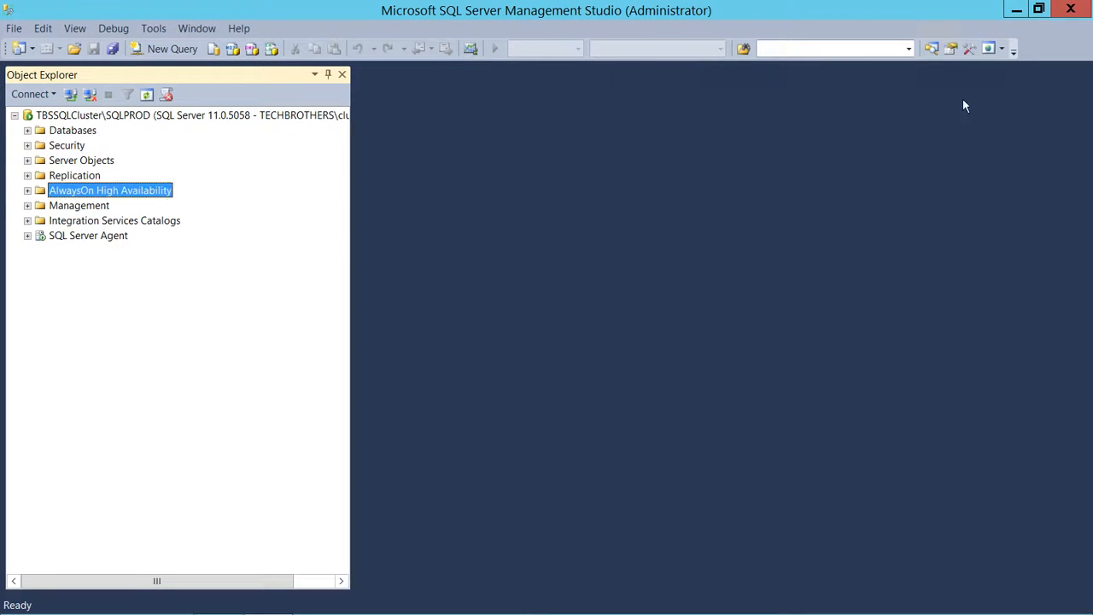
{"action": "left_click", "coordinate": [1016, 9]}
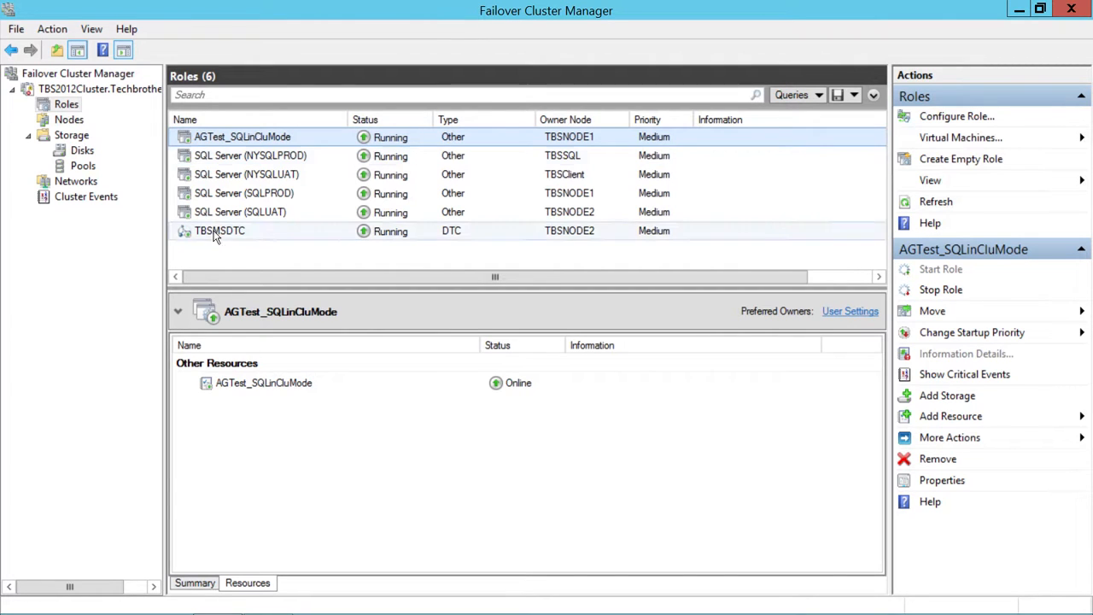
- Try to move the SQL Server (SQLPROD) role to the TBSClient node
{"action": "left_click", "coordinate": [420, 195]}
{"action": "right_click", "coordinate": [431, 199]}
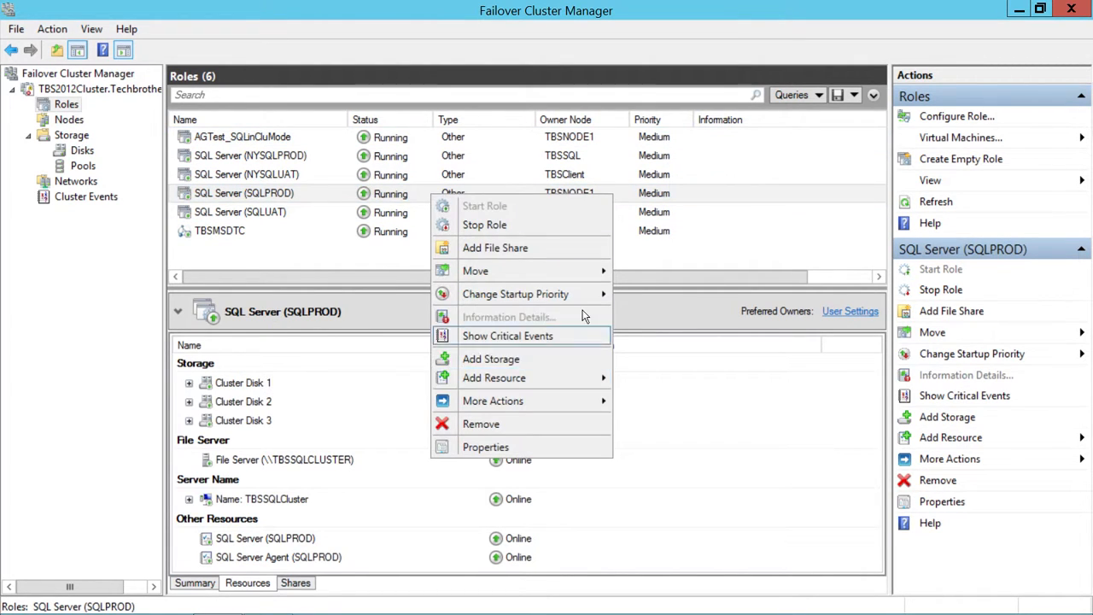
{"action": "mouse_move", "coordinate": [584, 278]}
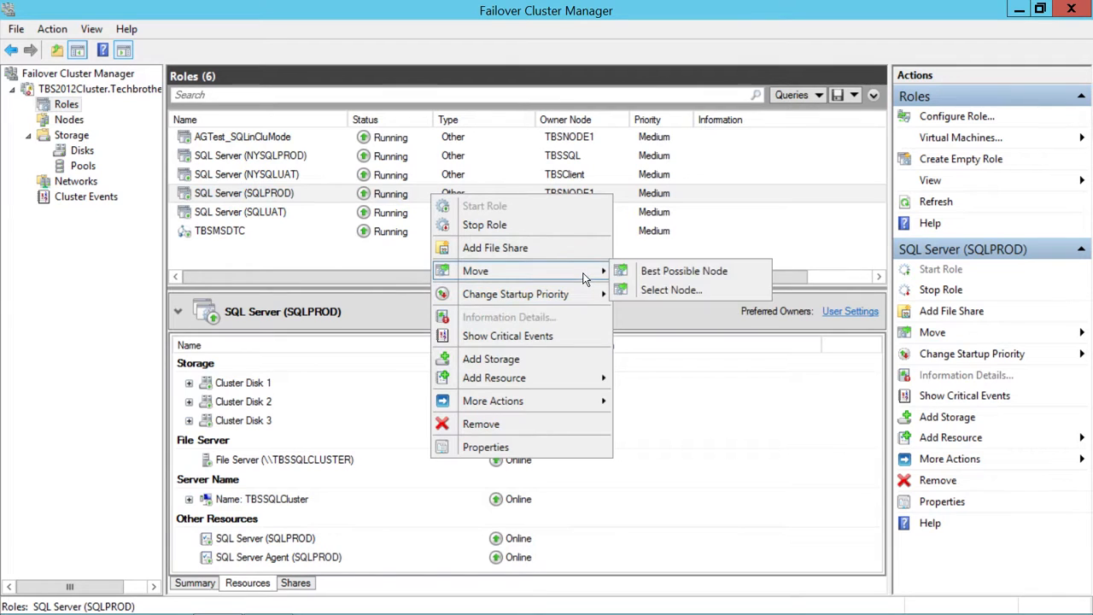
{"action": "left_click", "coordinate": [683, 289]}
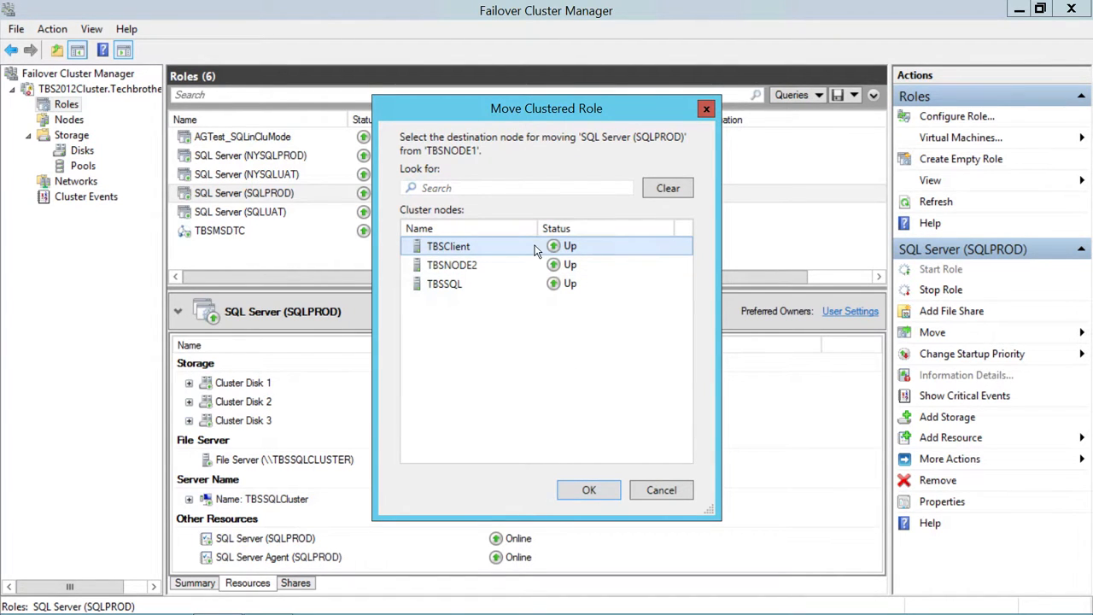
{"action": "left_click", "coordinate": [590, 492]}
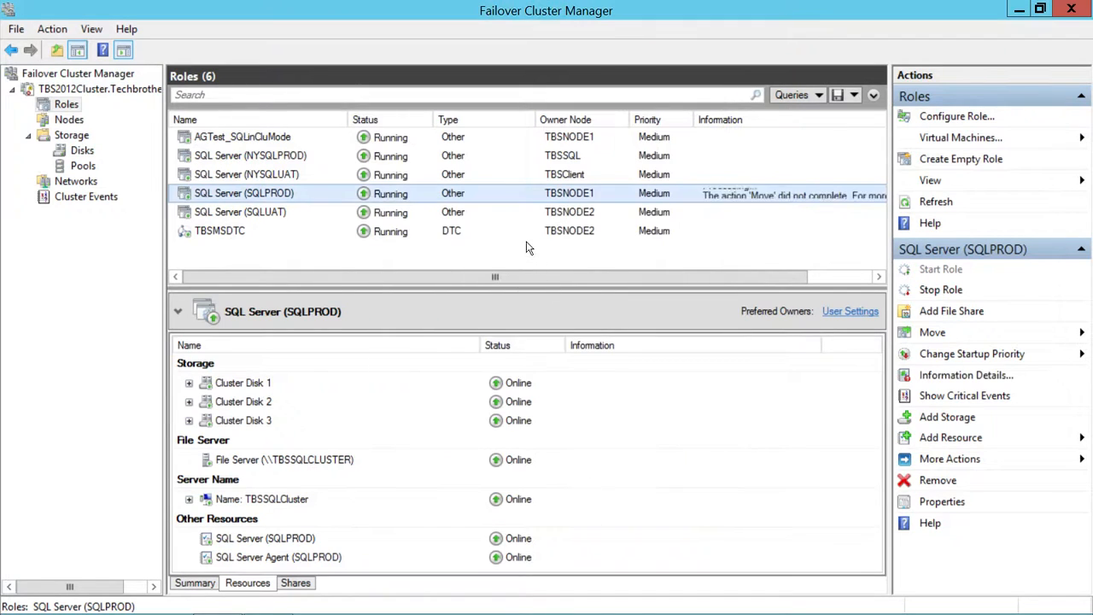
- Read the detailed error information for the SQL Server (SQLPROD) role's move action and dismiss it
{"action": "right_click", "coordinate": [781, 197]}
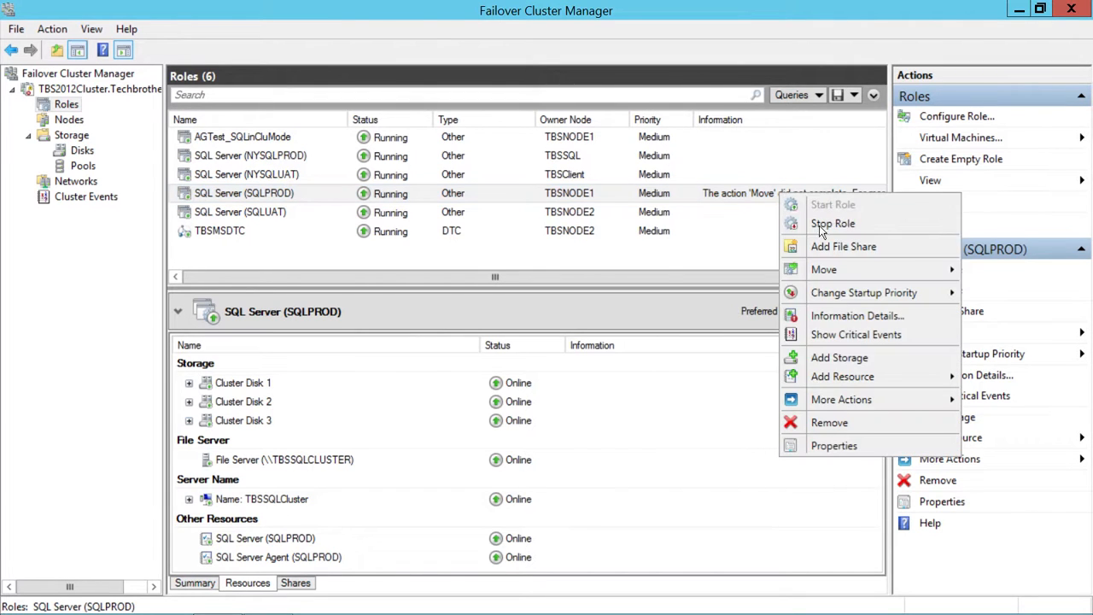
{"action": "left_click", "coordinate": [832, 315]}
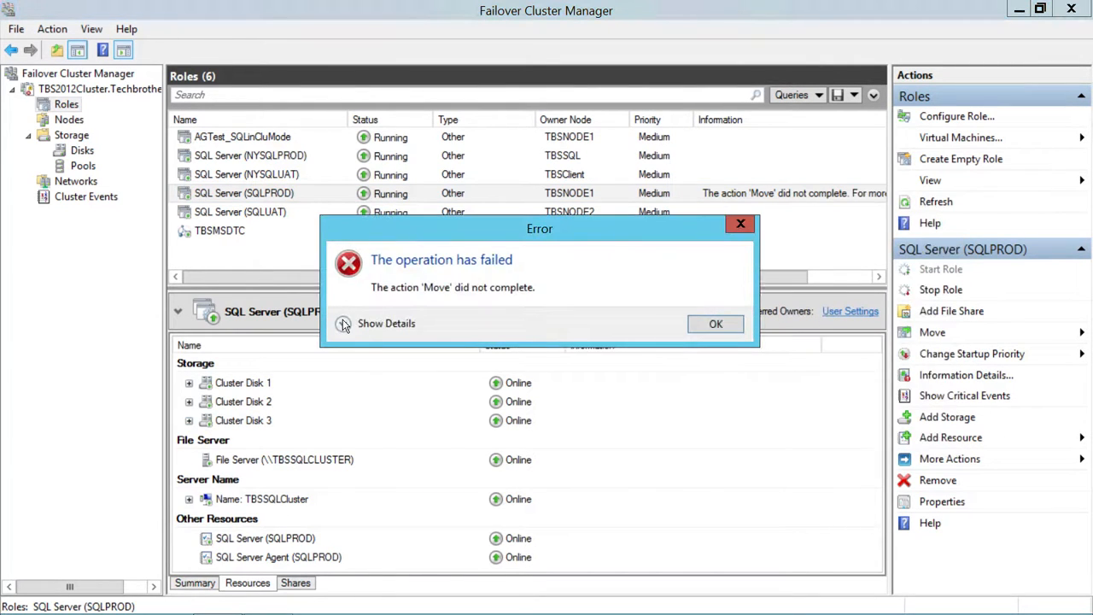
{"action": "left_click", "coordinate": [345, 325]}
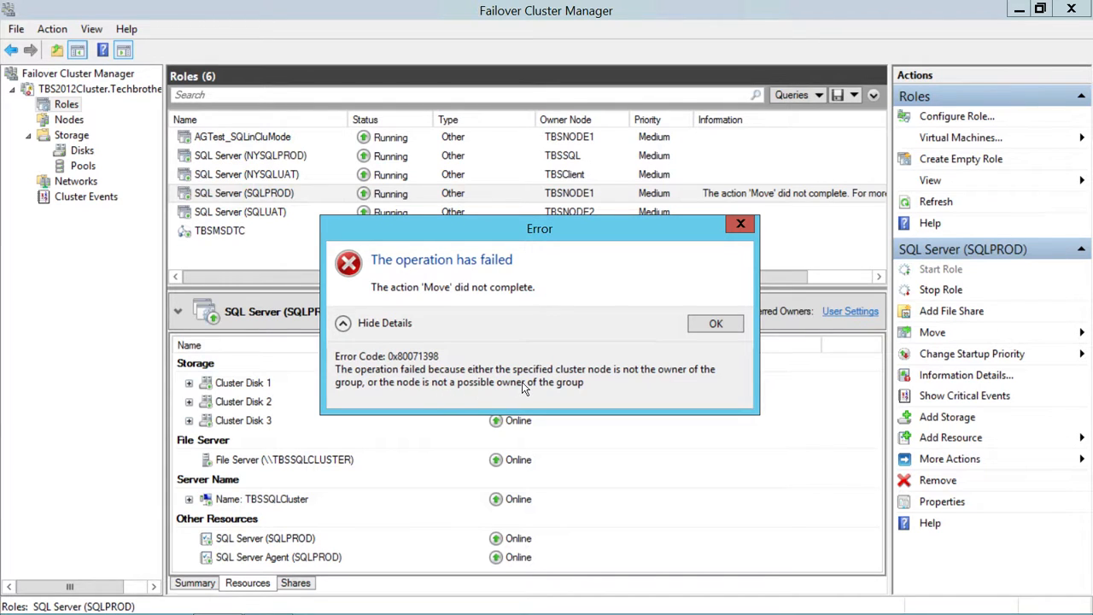
{"action": "left_click", "coordinate": [715, 326]}
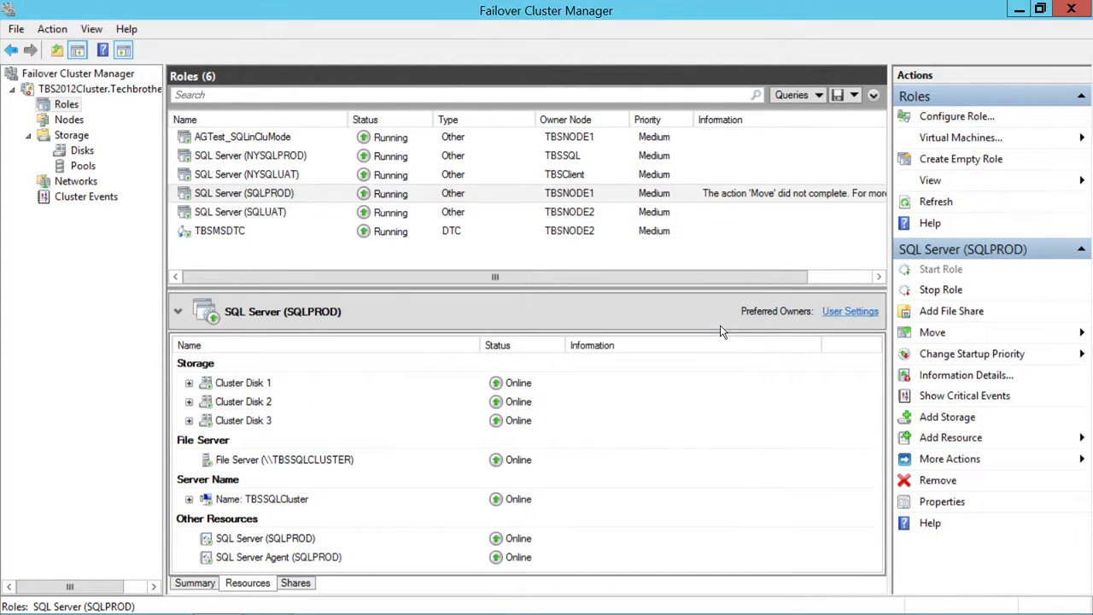
- Move the SQL Server (SQLPROD) role to the TBSNODE2 node
{"action": "right_click", "coordinate": [331, 202]}
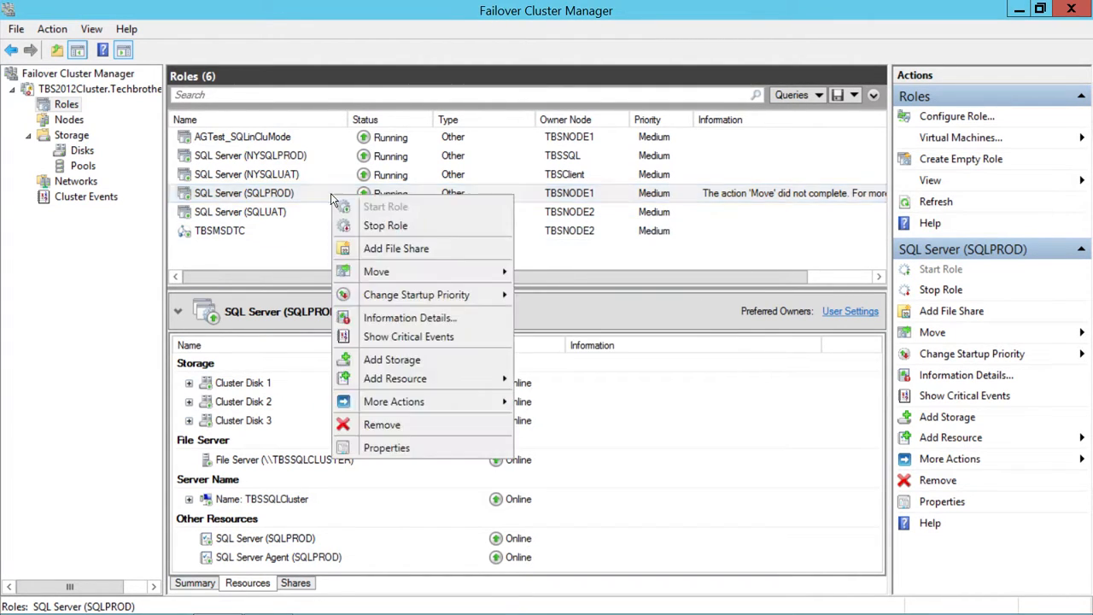
{"action": "mouse_move", "coordinate": [481, 278]}
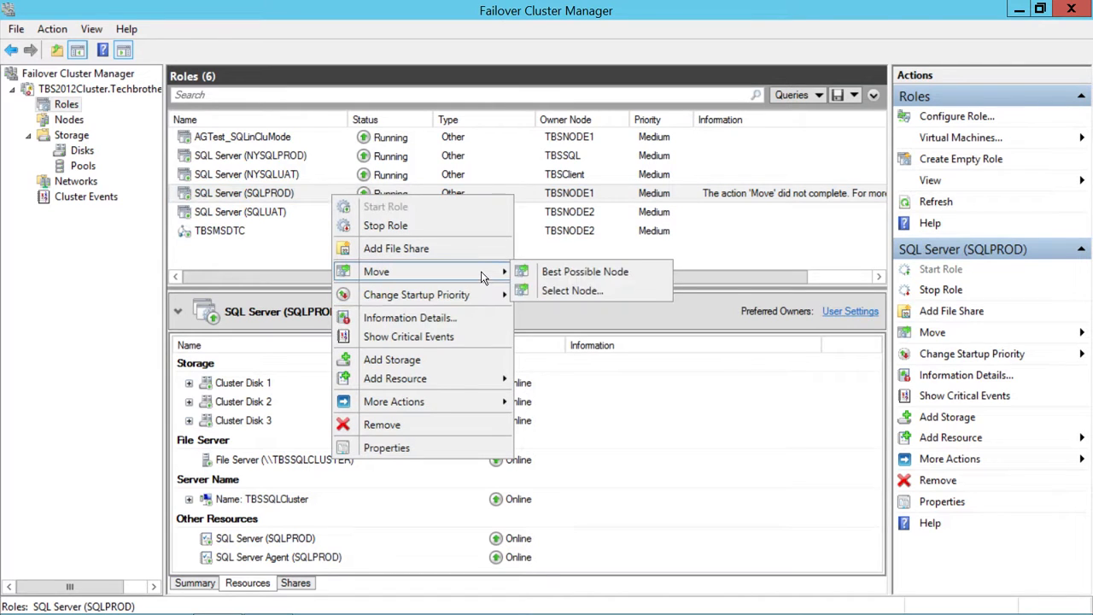
{"action": "left_click", "coordinate": [570, 291]}
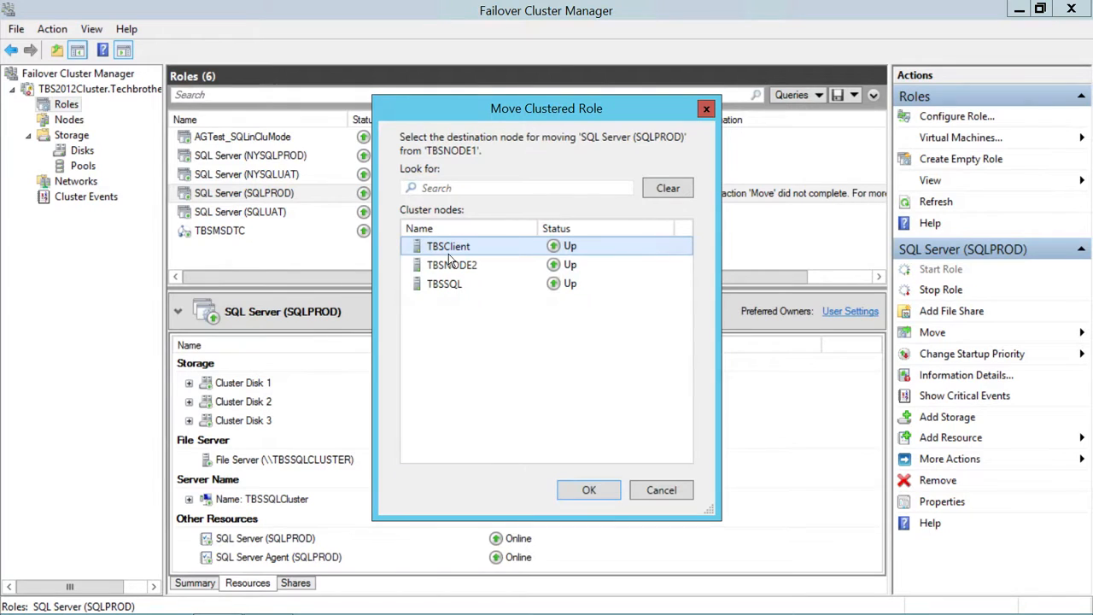
{"action": "left_click", "coordinate": [418, 268]}
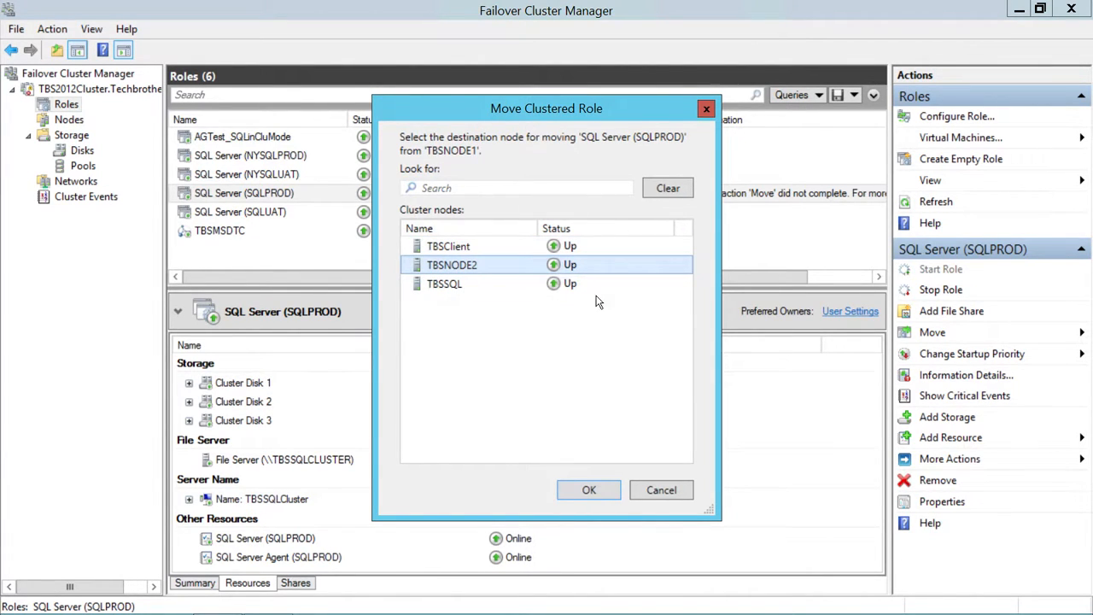
{"action": "left_click", "coordinate": [589, 489]}
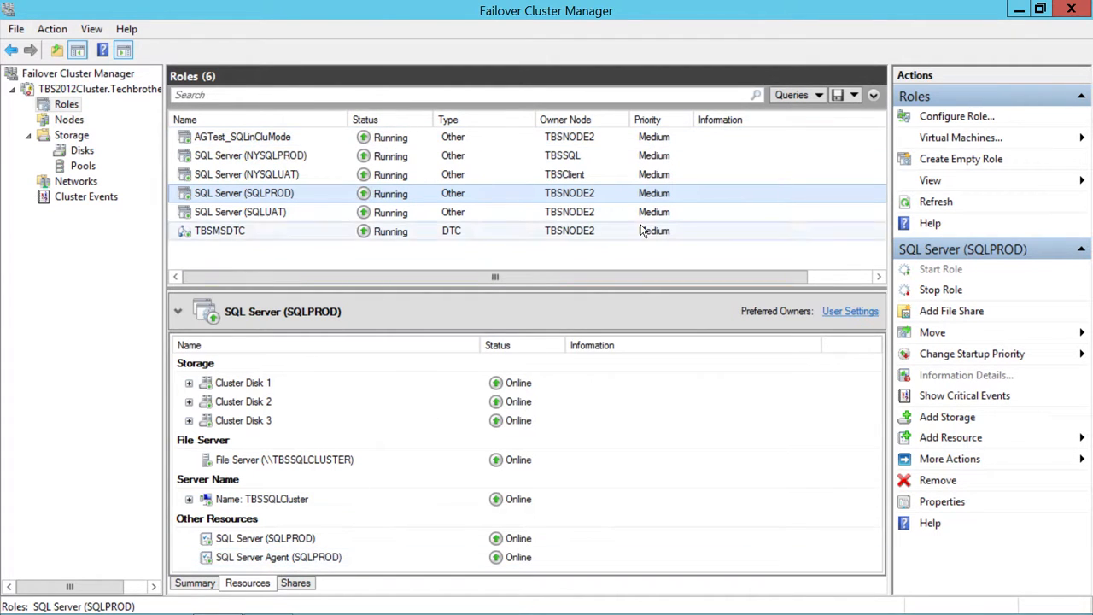
- Switch to SQL Server Management Studio and expand AlwaysOn High Availability to show the availability group's replicas and databases
{"action": "left_click", "coordinate": [1019, 12]}
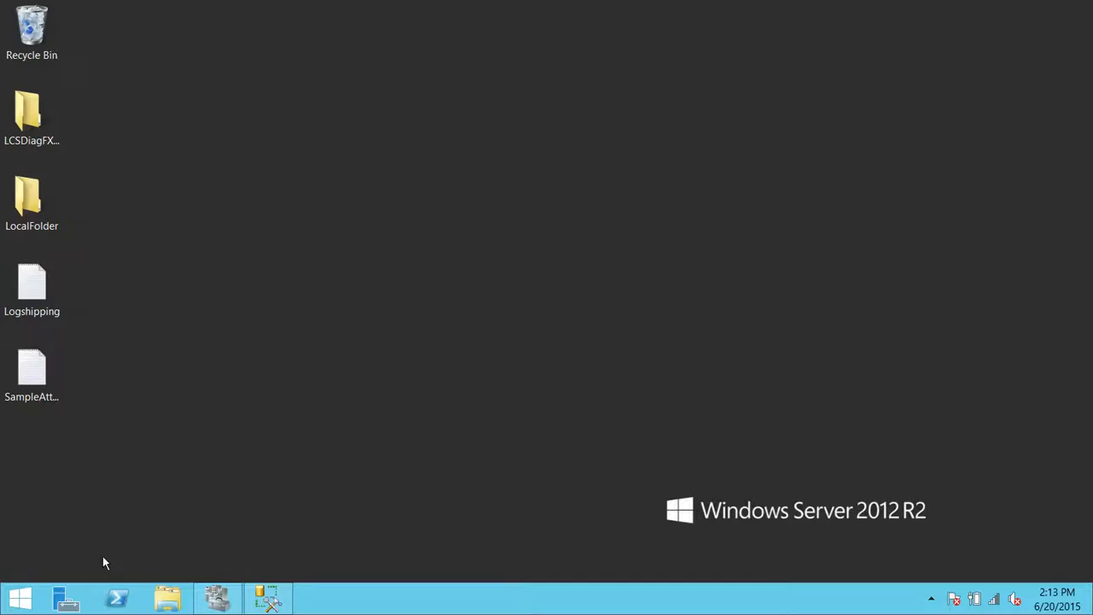
{"action": "left_click", "coordinate": [218, 600]}
{"action": "left_click", "coordinate": [285, 605]}
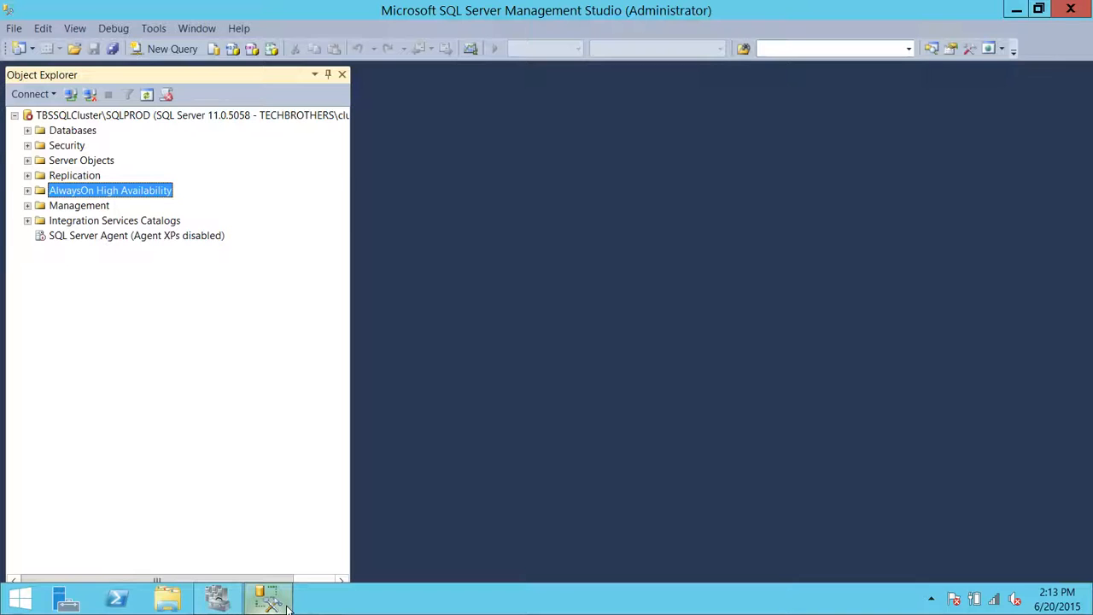
{"action": "left_click", "coordinate": [27, 191]}
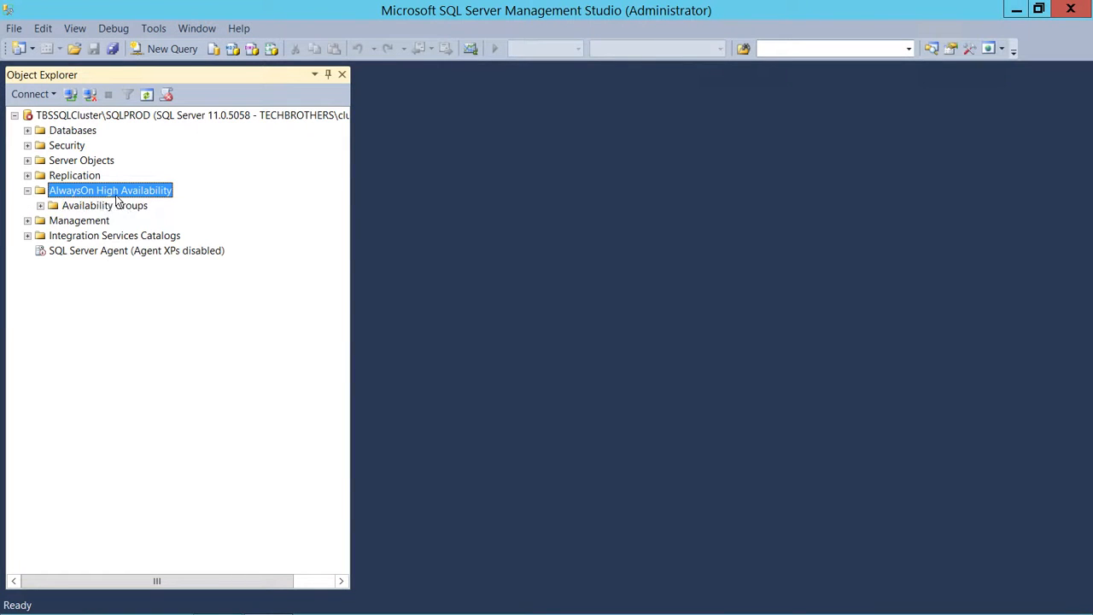
{"action": "left_click", "coordinate": [40, 205]}
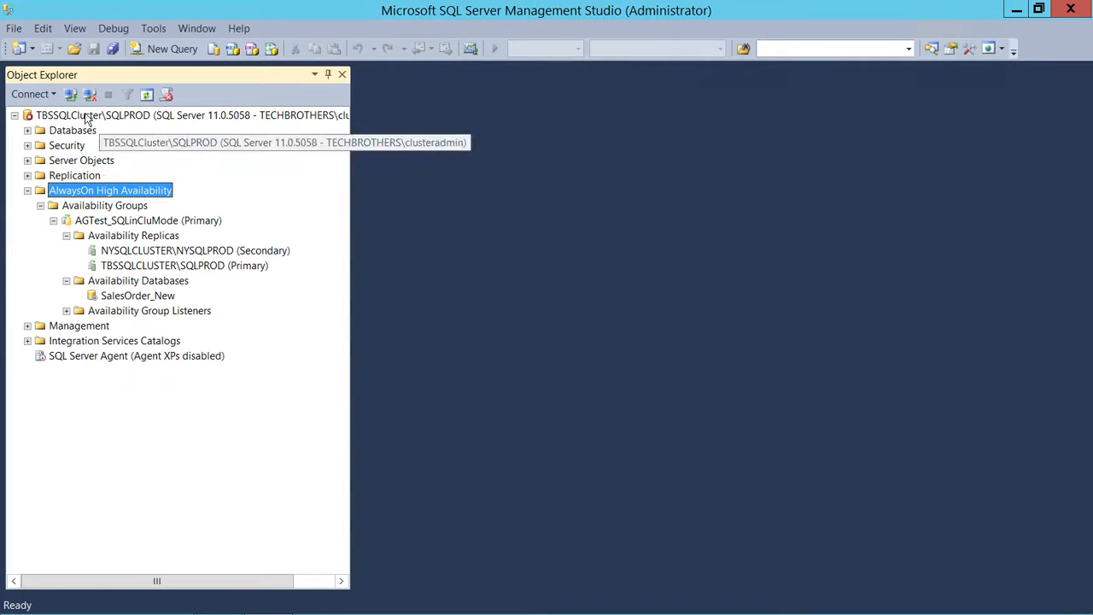
- Refresh the TBSSQLCluster\SQLPROD instance and expand its AlwaysOn High Availability tree down to the contents of AGTest_SQLinCluMode
{"action": "left_click", "coordinate": [85, 117]}
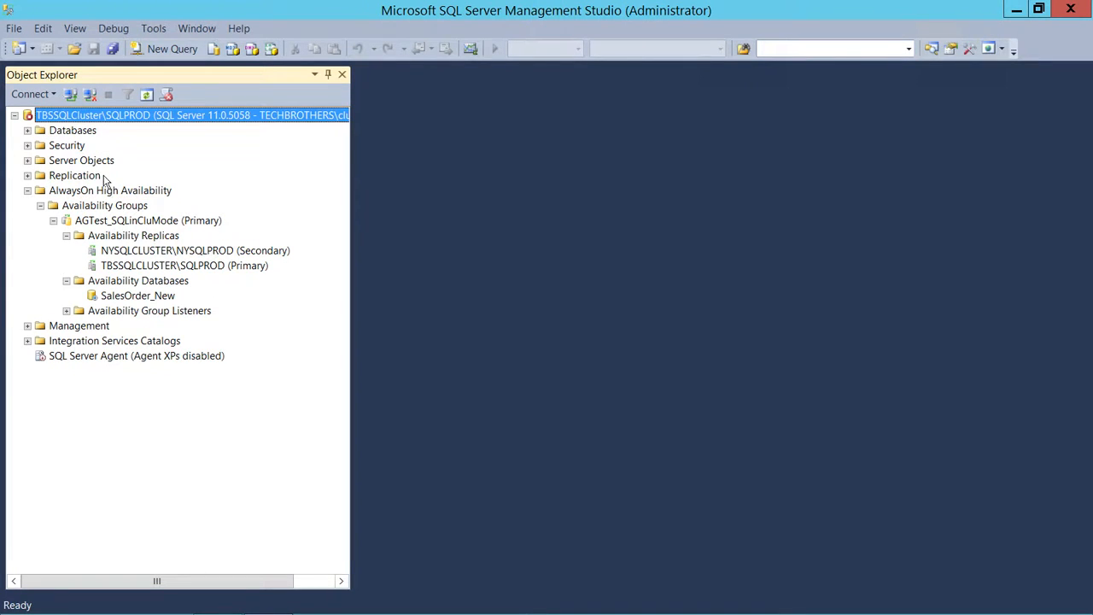
{"action": "right_click", "coordinate": [108, 115]}
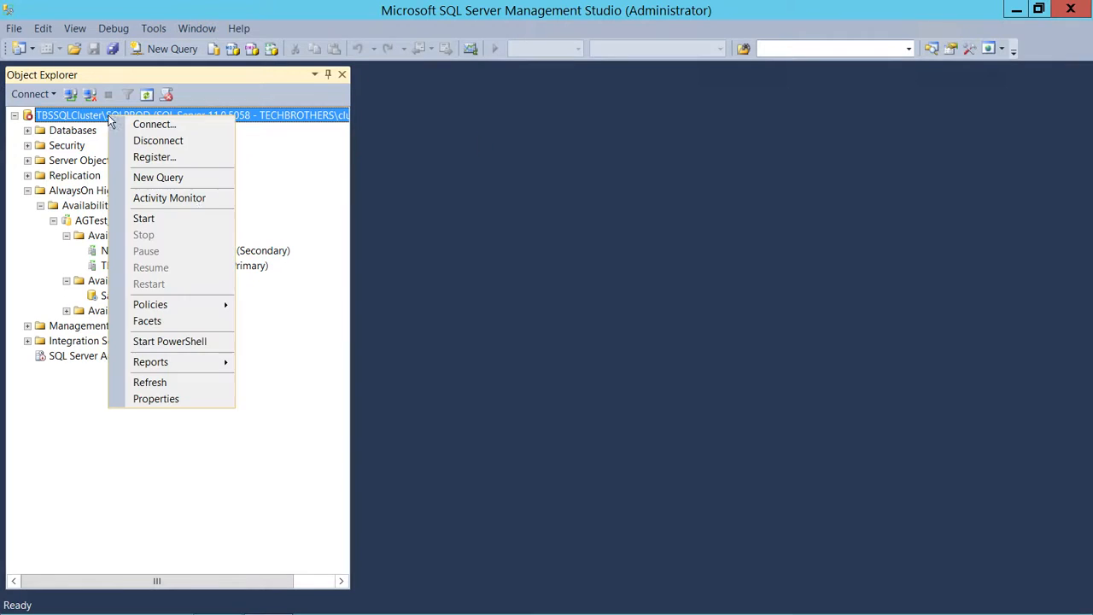
{"action": "left_click", "coordinate": [150, 383]}
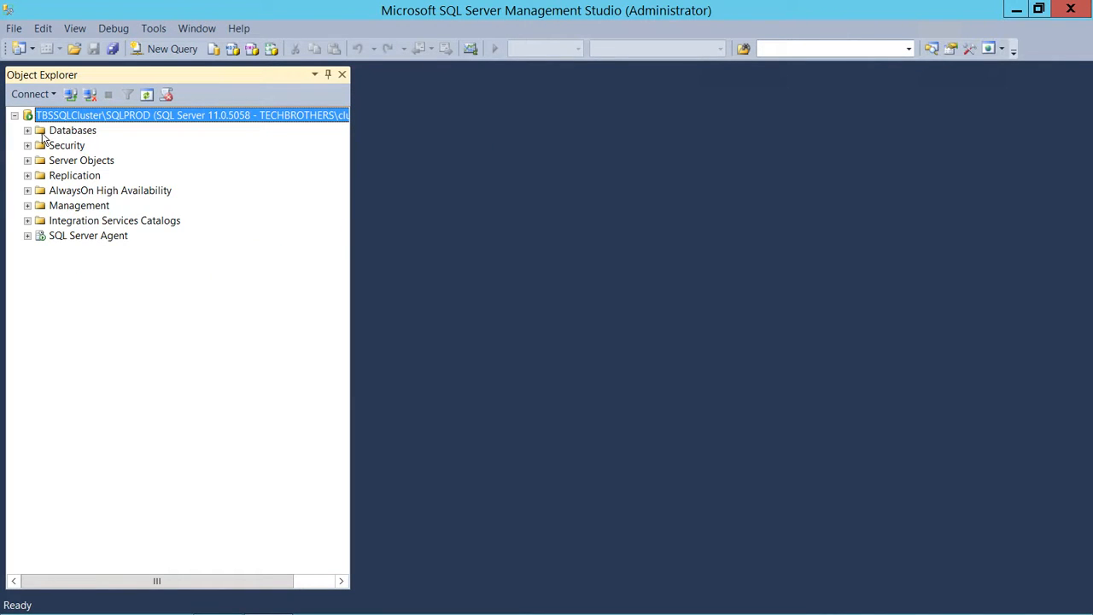
{"action": "left_click", "coordinate": [27, 191]}
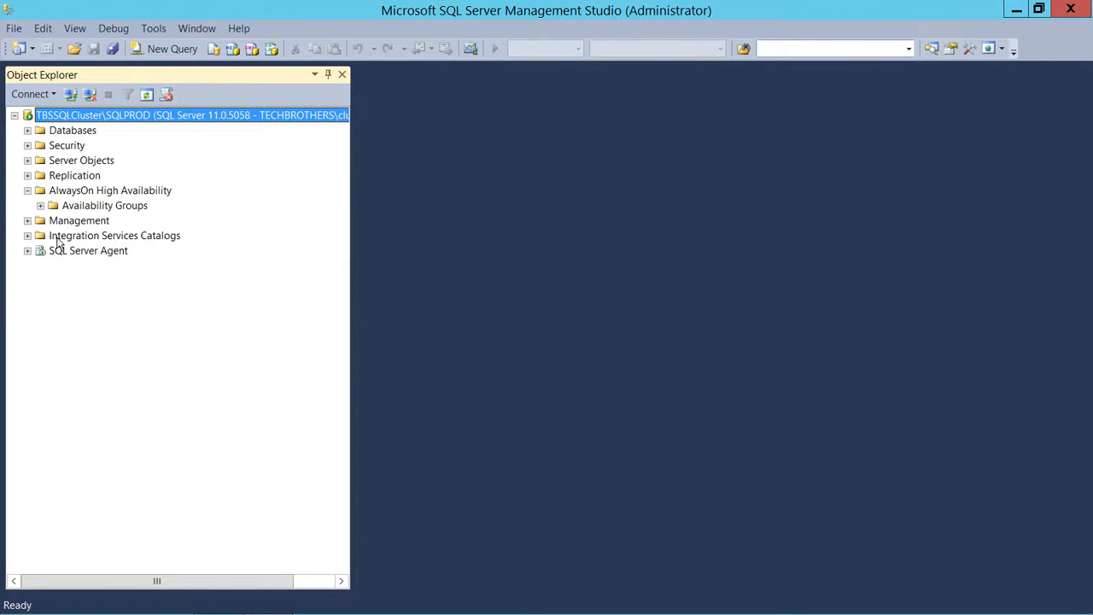
{"action": "left_click", "coordinate": [40, 206]}
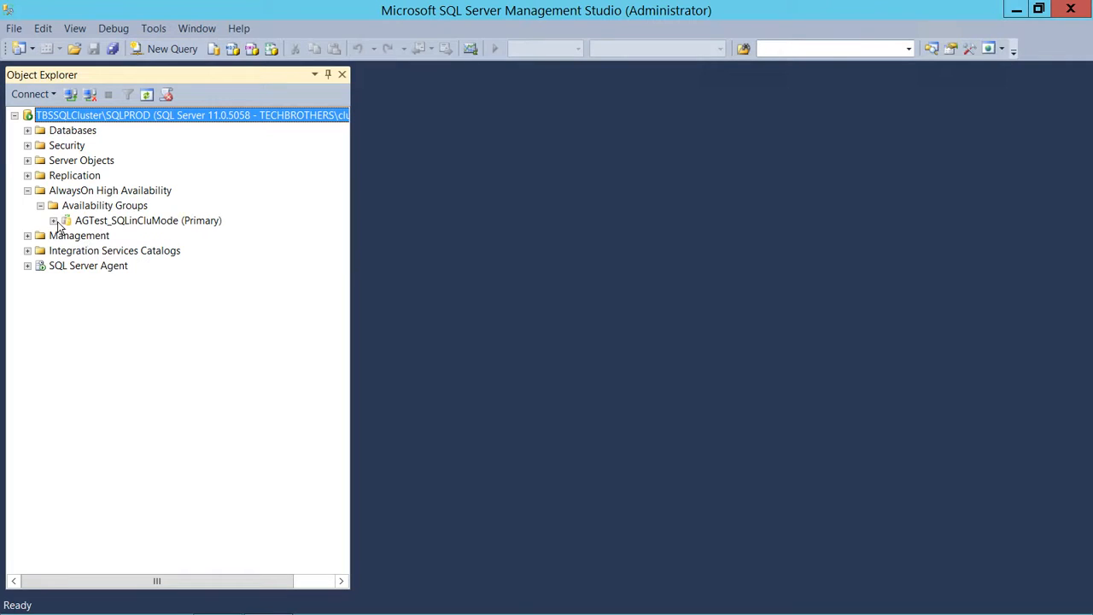
{"action": "left_click", "coordinate": [53, 220]}
- Start a failover of the AGTest_SQLinCluMode availability group with NYSQLCLUSTER\NYSQLPROD as the new primary replica
{"action": "right_click", "coordinate": [151, 220]}
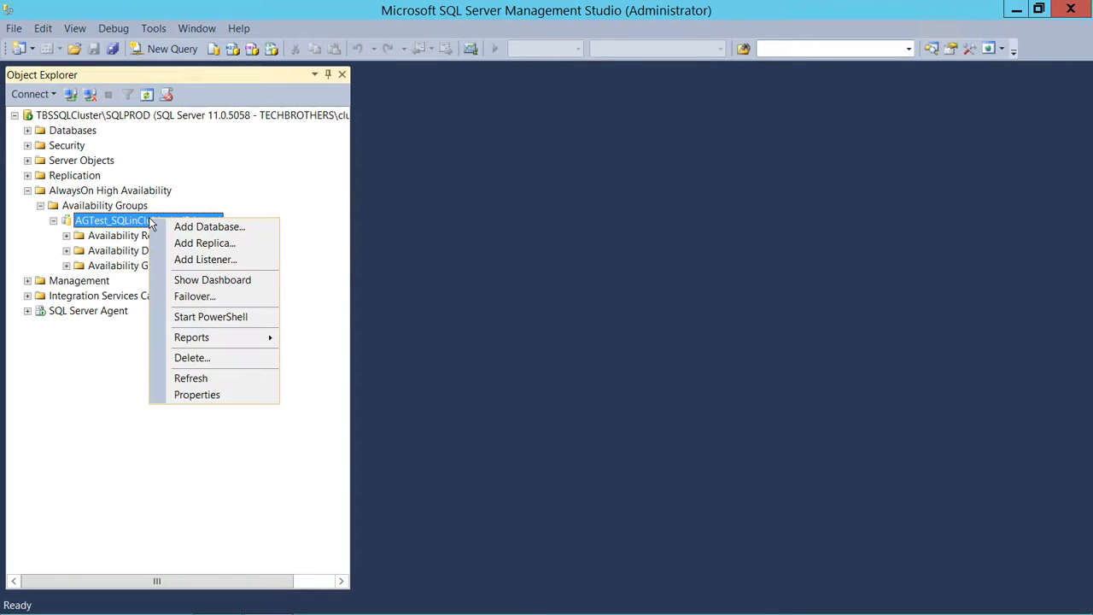
{"action": "left_click", "coordinate": [193, 296]}
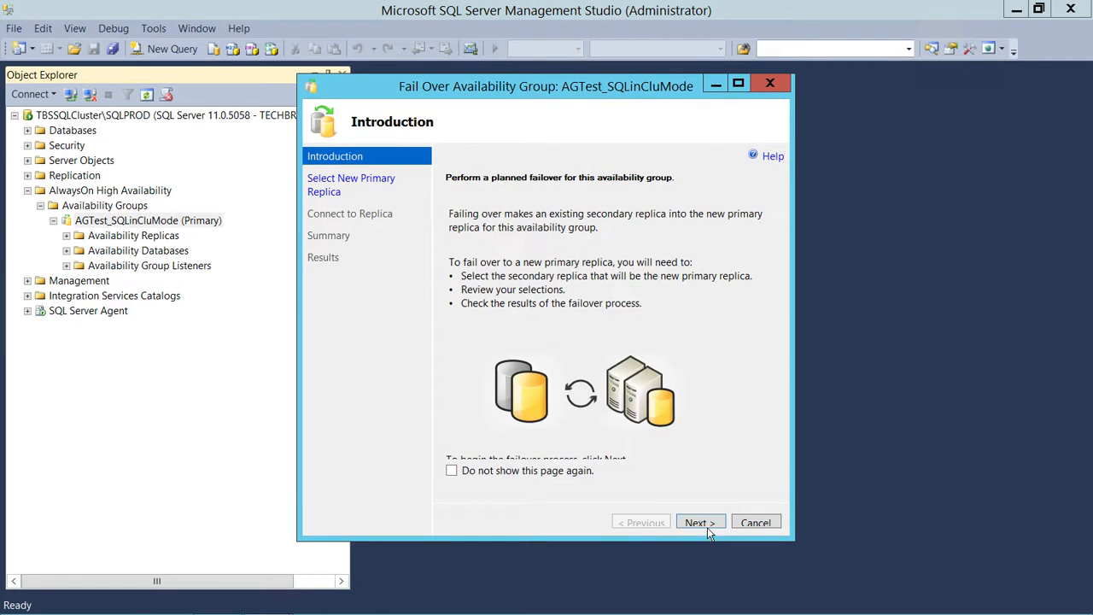
{"action": "left_click", "coordinate": [707, 523]}
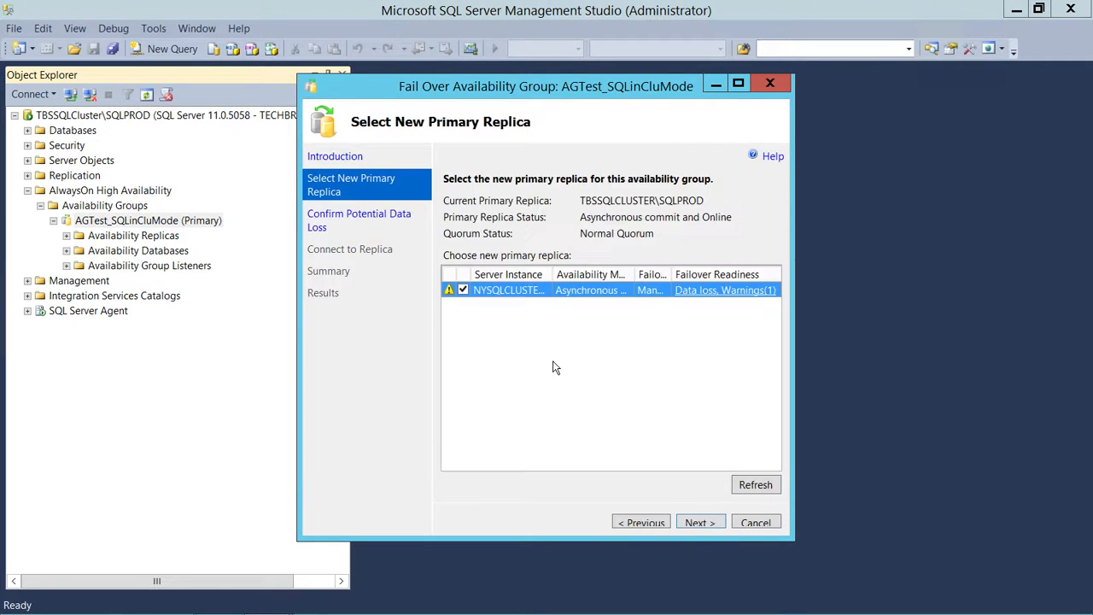
{"action": "double_click", "coordinate": [551, 273]}
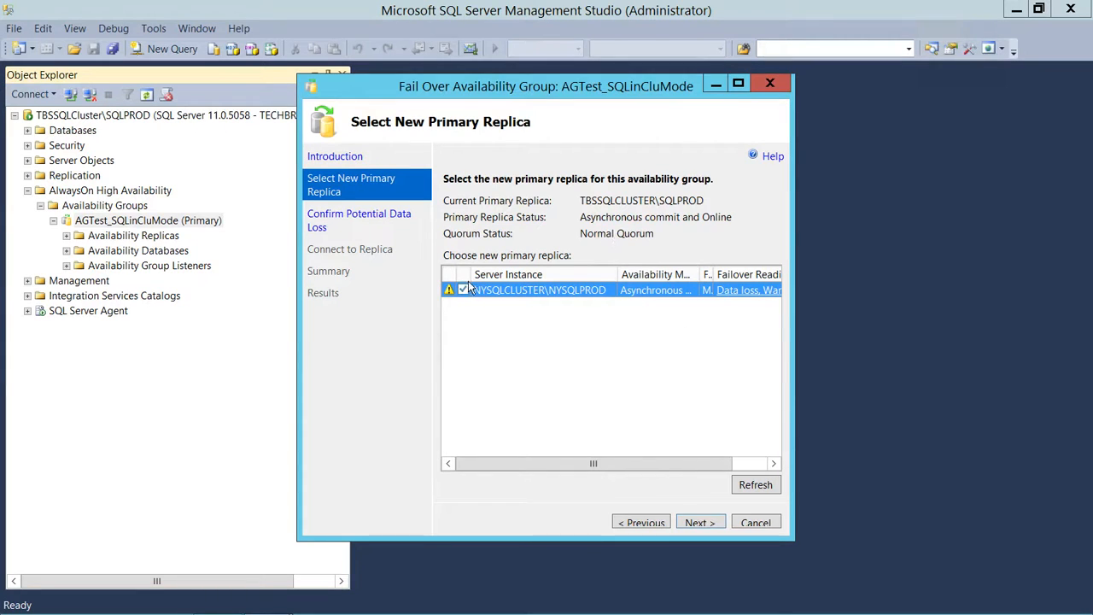
{"action": "left_click", "coordinate": [697, 522]}
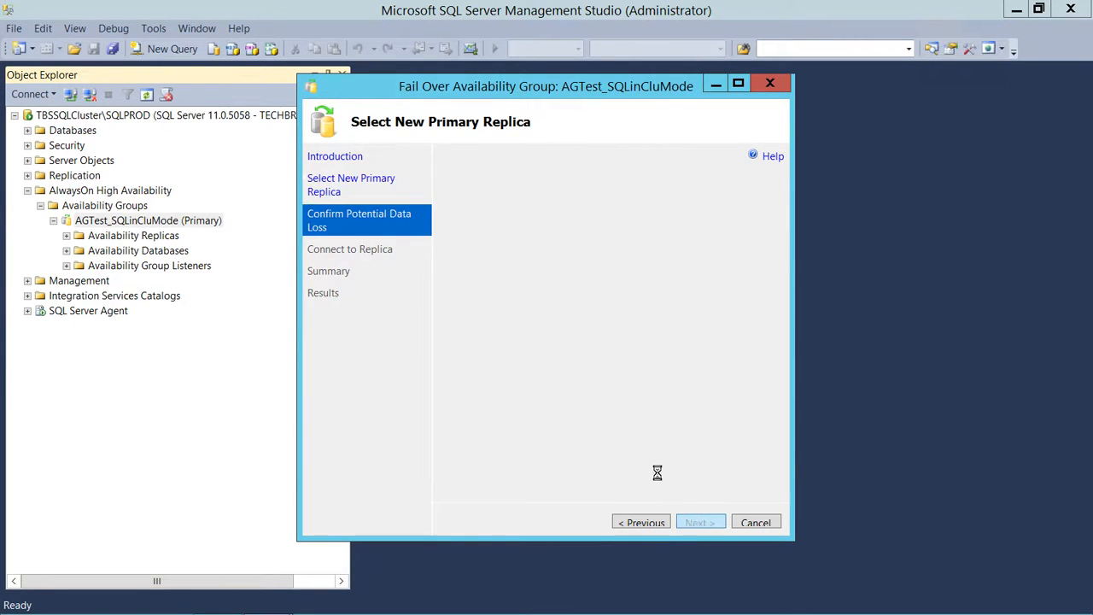
- Confirm failover with potential data loss and connect to the NYSQLCLUSTER\NYSQLPROD replica with Windows Authentication, proceeding to the summary
{"action": "left_click", "coordinate": [446, 292]}
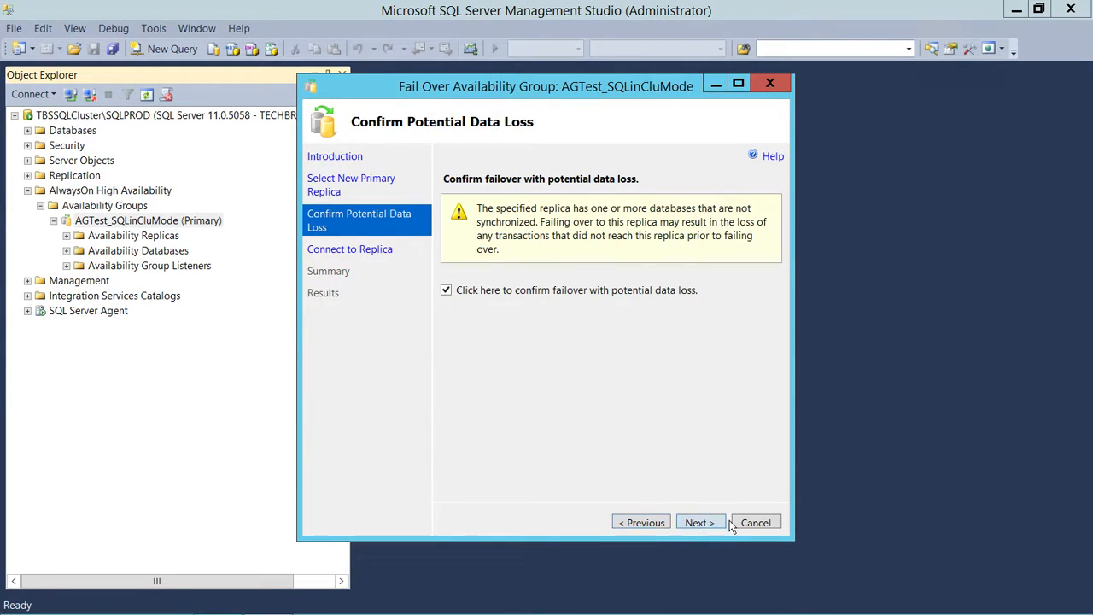
{"action": "left_click", "coordinate": [695, 522]}
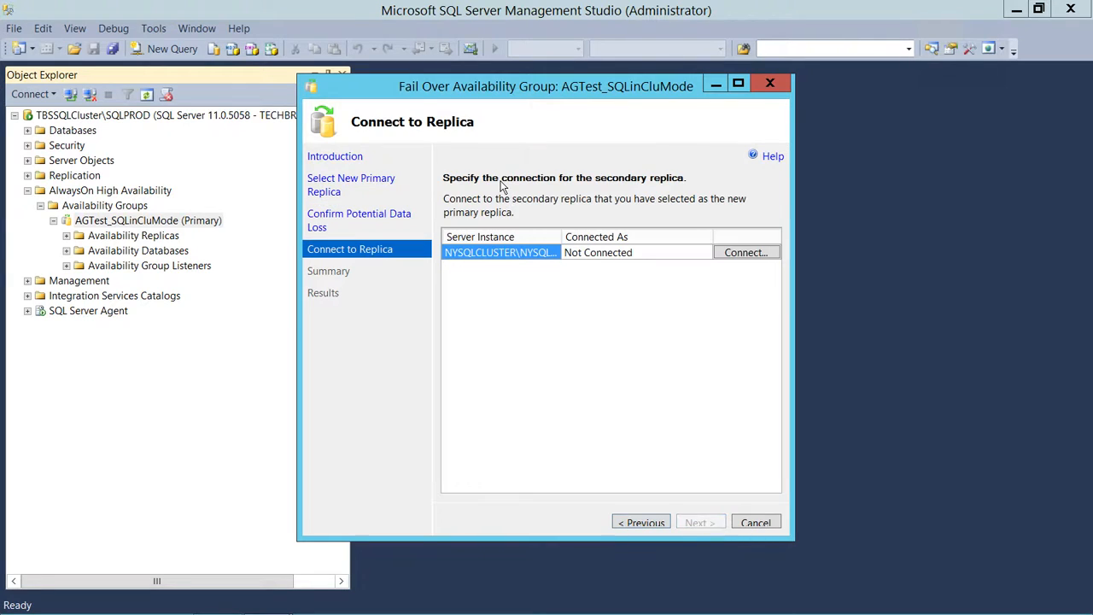
{"action": "left_click", "coordinate": [756, 257]}
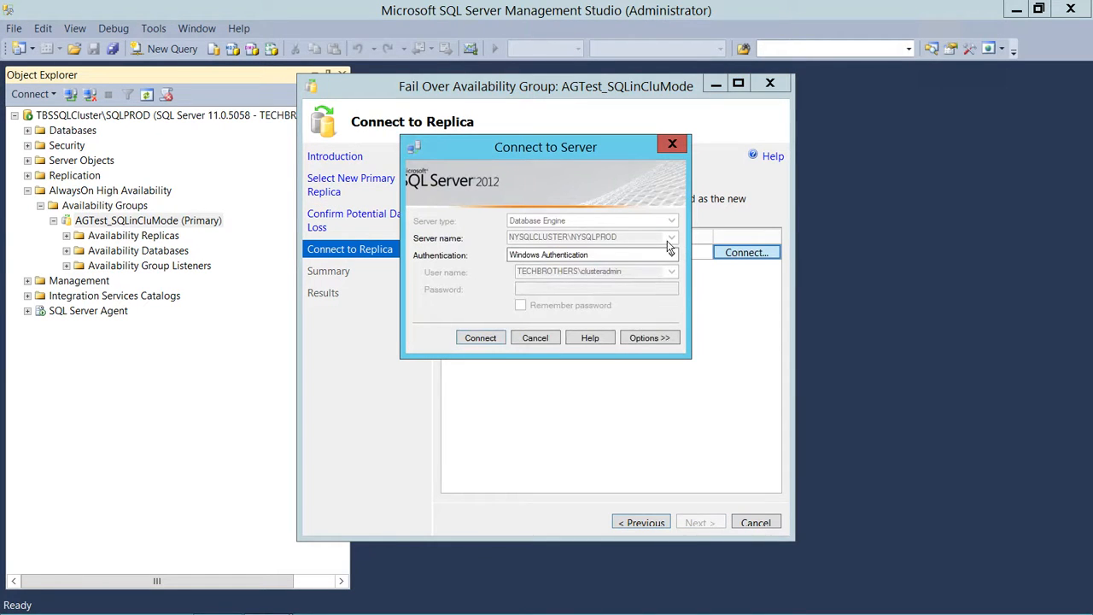
{"action": "left_click", "coordinate": [485, 337]}
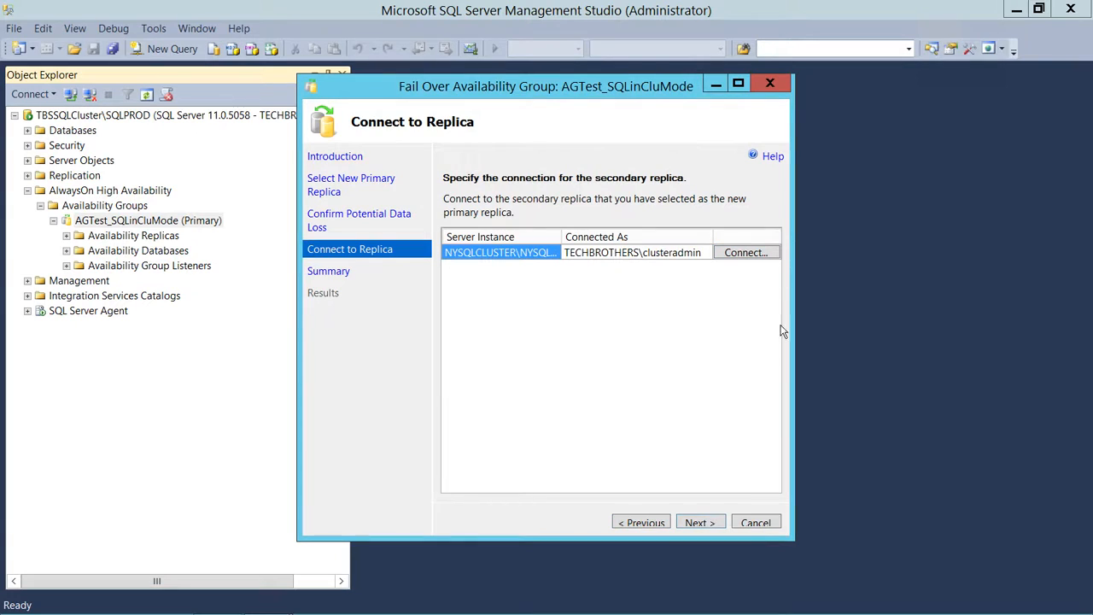
{"action": "left_click", "coordinate": [702, 521]}
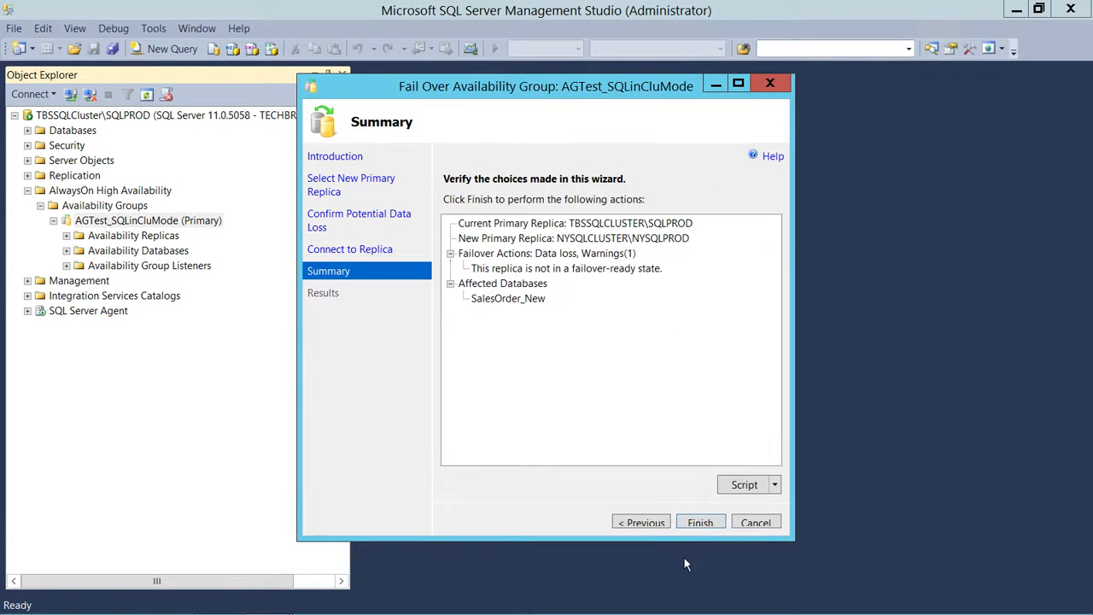
- Run the AGTest_SQLinCluMode failover to NYSQLCLUSTER\NYSQLPROD and close the wizard once it has finished
{"action": "left_click", "coordinate": [700, 523]}
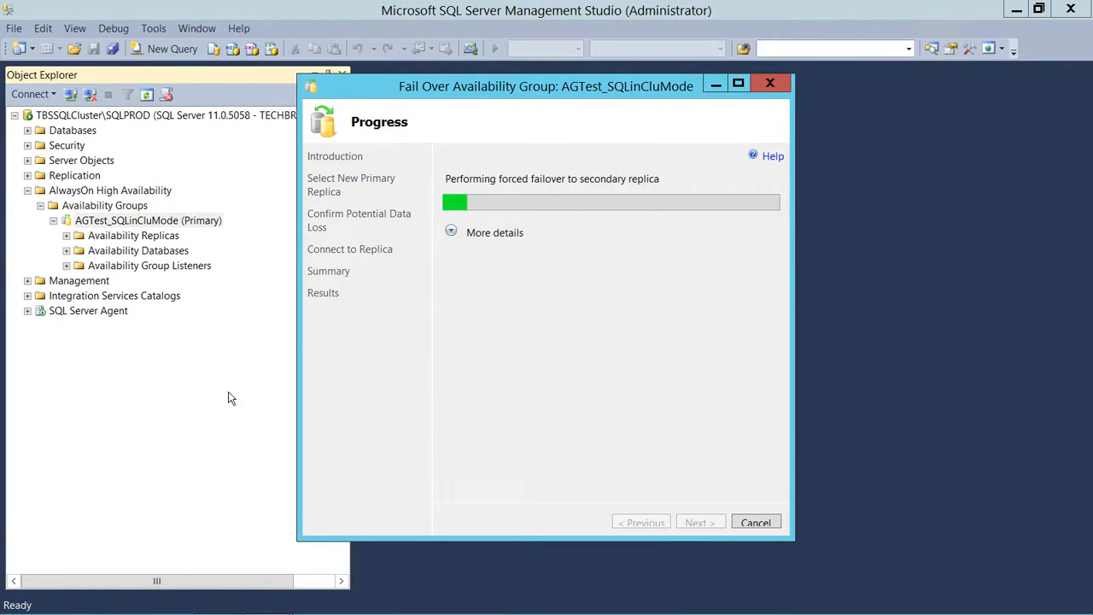
{"action": "left_click", "coordinate": [451, 233]}
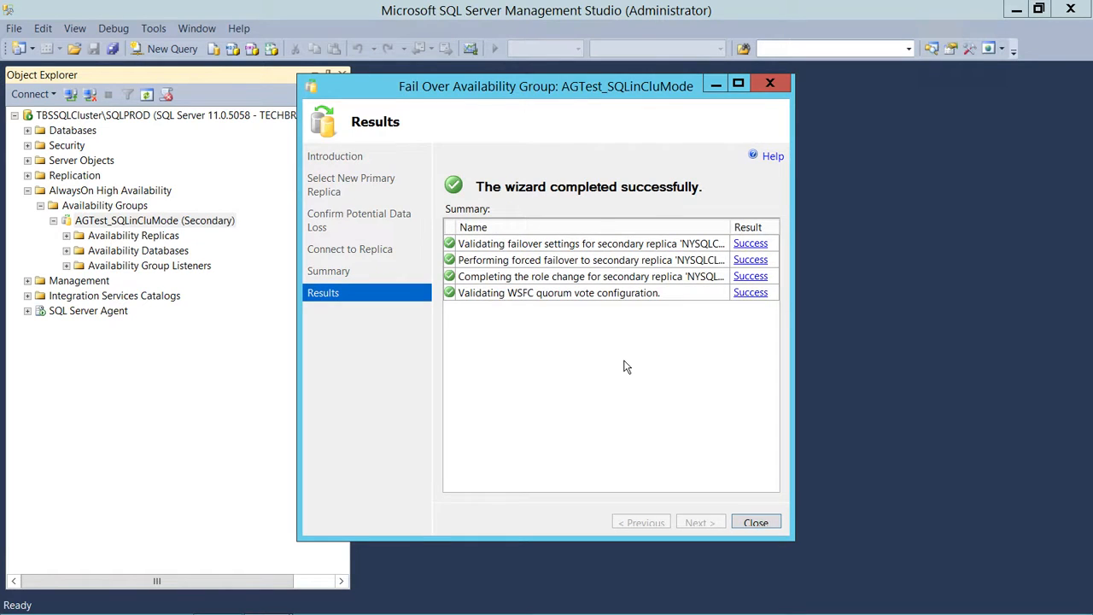
{"action": "left_click", "coordinate": [772, 525]}
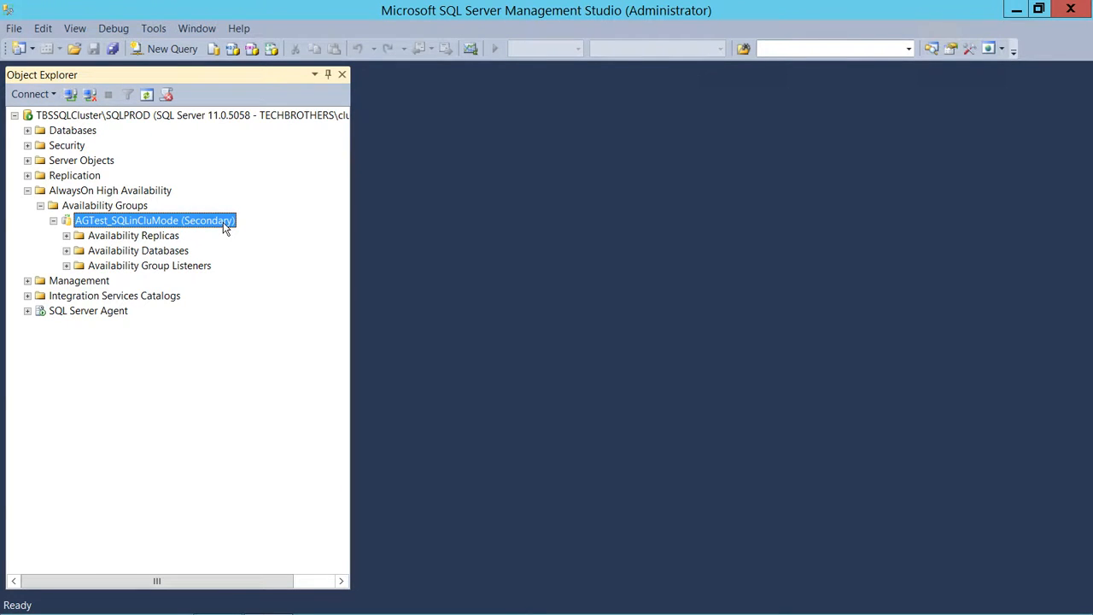
- Connect Object Explorer to the NYSQLCLUSTER\NYSQLPROD database engine with Windows Authentication
{"action": "left_click", "coordinate": [53, 95]}
{"action": "left_click", "coordinate": [137, 134]}
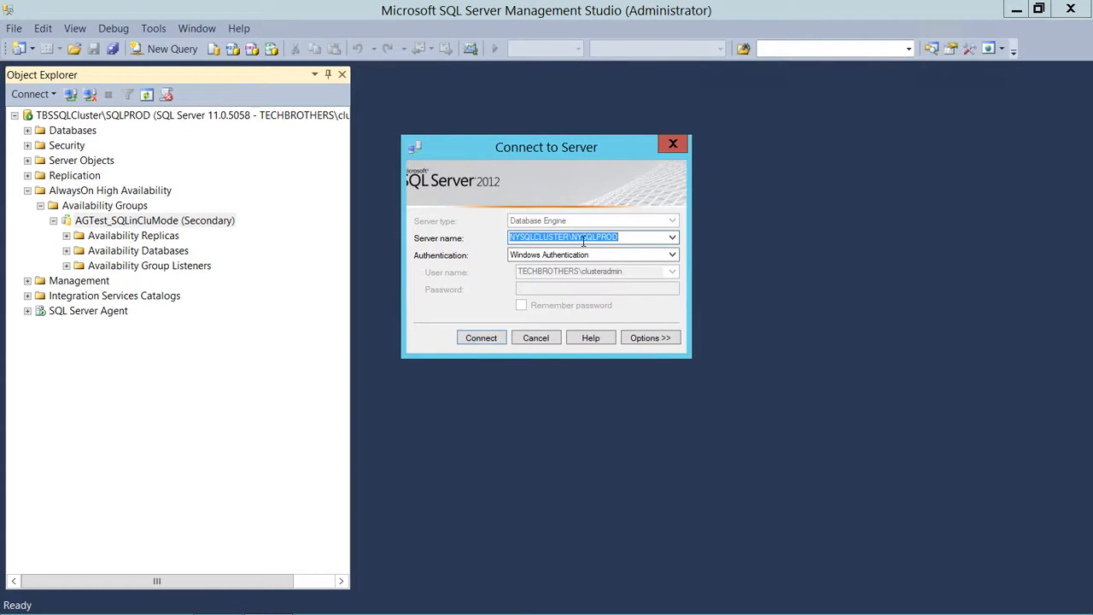
{"action": "left_click", "coordinate": [483, 340]}
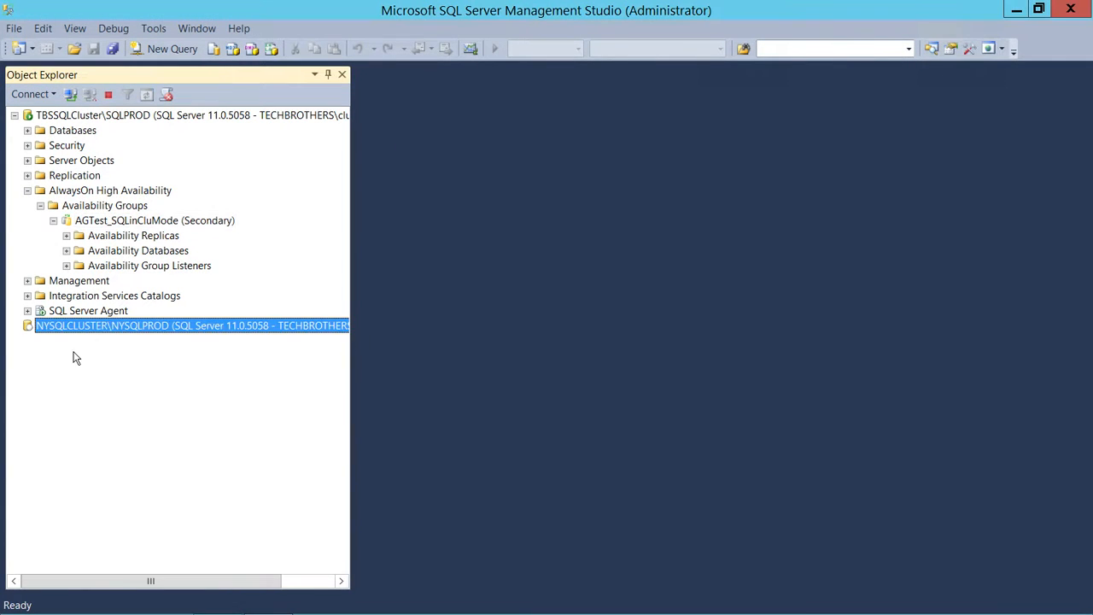
- Expand AlwaysOn High Availability under NYSQLCLUSTER\NYSQLPROD down to the contents of AGTest_SQLinCluMode to check its replica role
{"action": "left_click", "coordinate": [27, 386]}
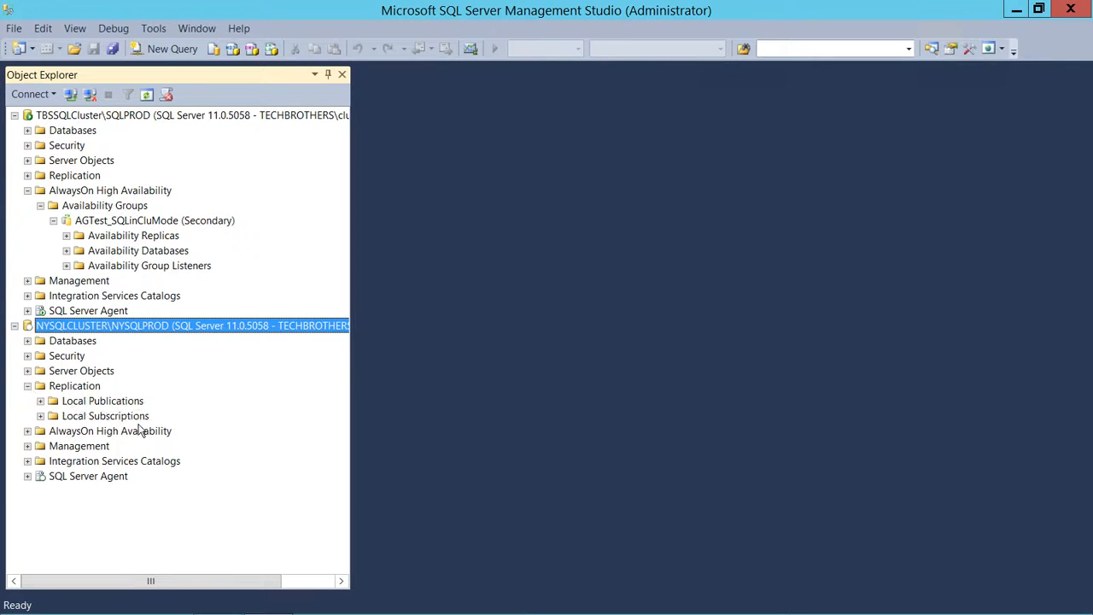
{"action": "left_click", "coordinate": [68, 415]}
{"action": "left_click", "coordinate": [27, 386]}
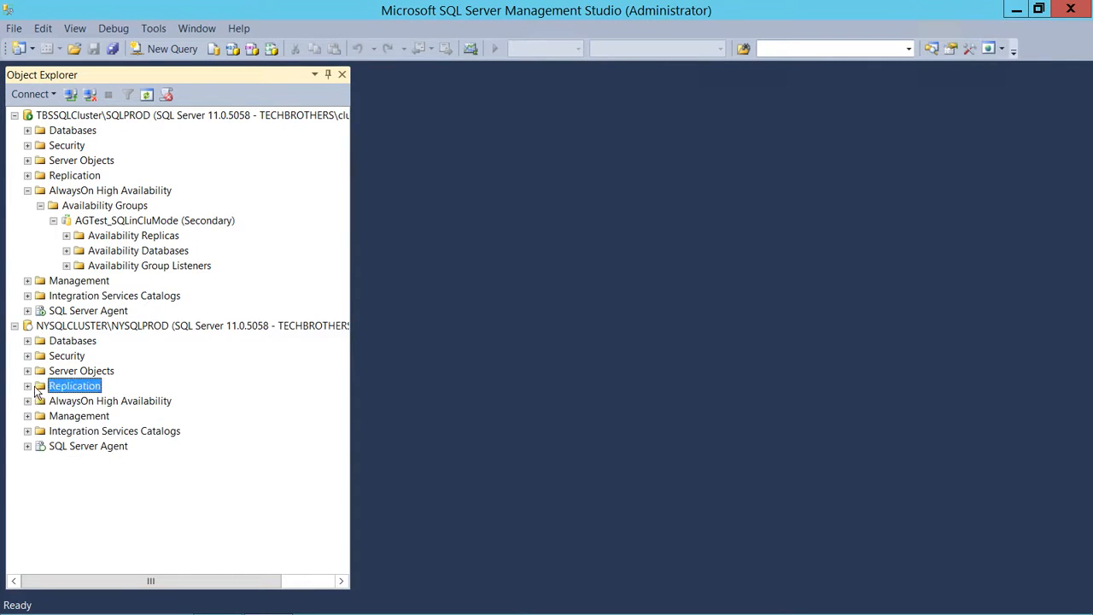
{"action": "left_click", "coordinate": [27, 401]}
{"action": "left_click", "coordinate": [53, 416]}
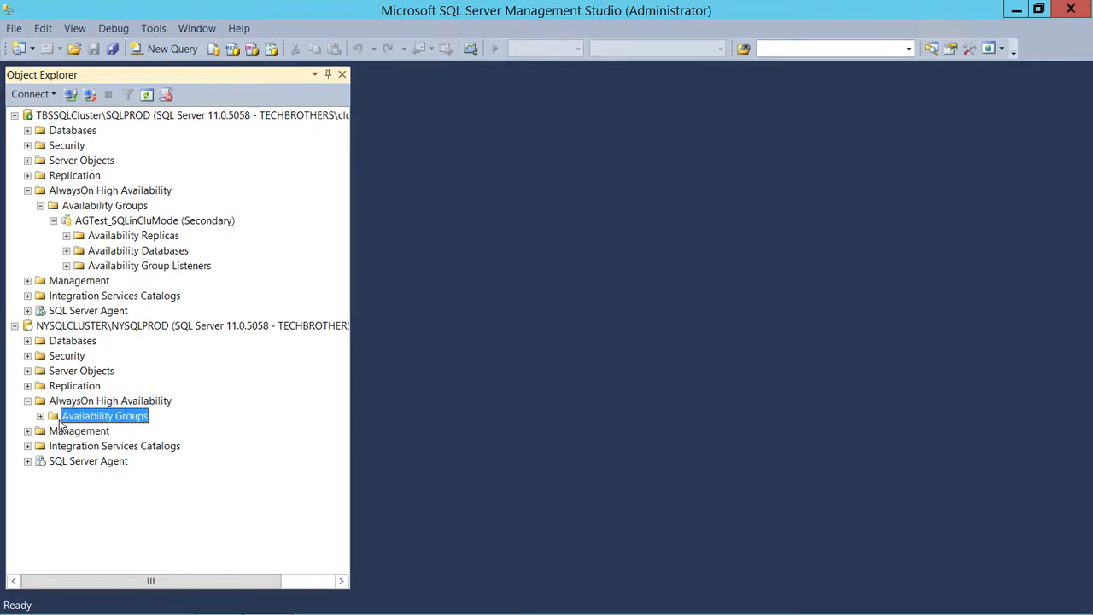
{"action": "left_click", "coordinate": [40, 416]}
{"action": "left_click", "coordinate": [133, 433]}
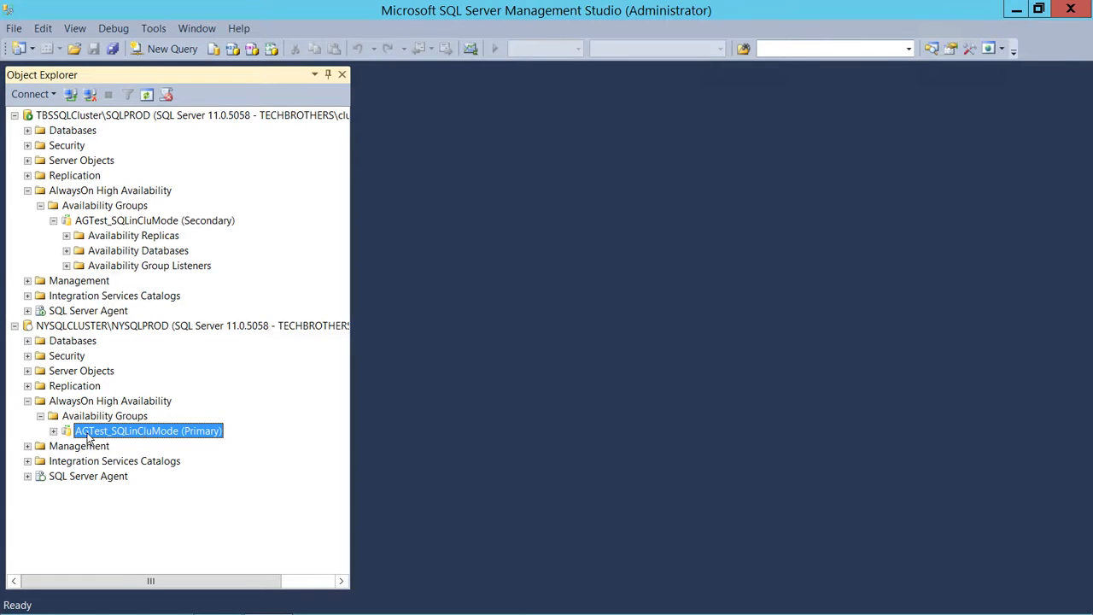
{"action": "left_click", "coordinate": [53, 430]}
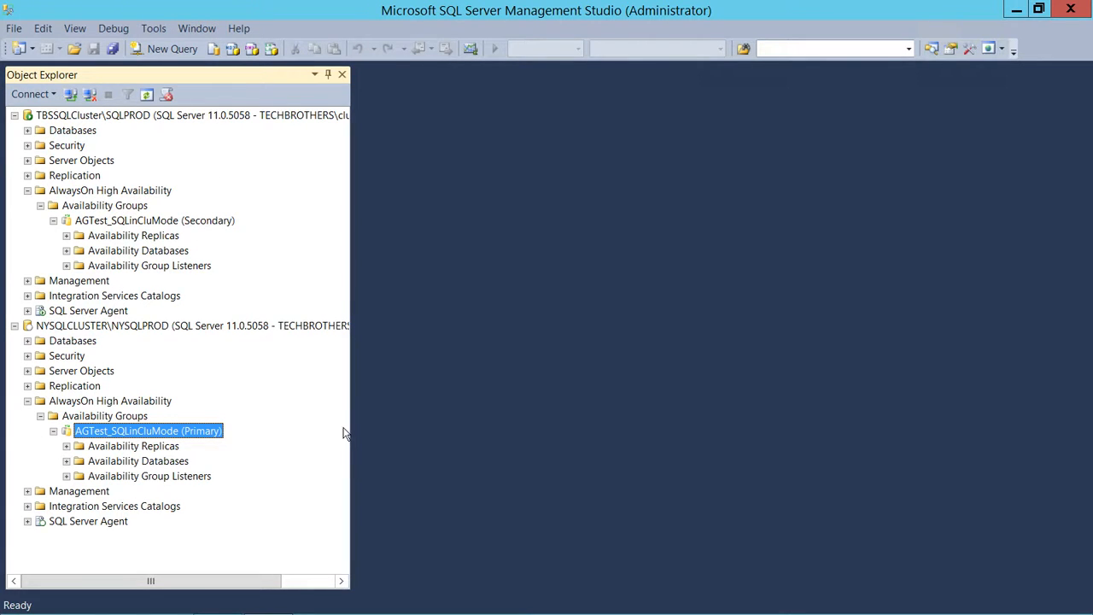
- View the cltNYC_cluster diagram, return to the TBSClient session, and collapse AlwaysOn High Availability under TBSSQLCluster\SQLPROD
{"action": "key", "text": "alt+Tab"}
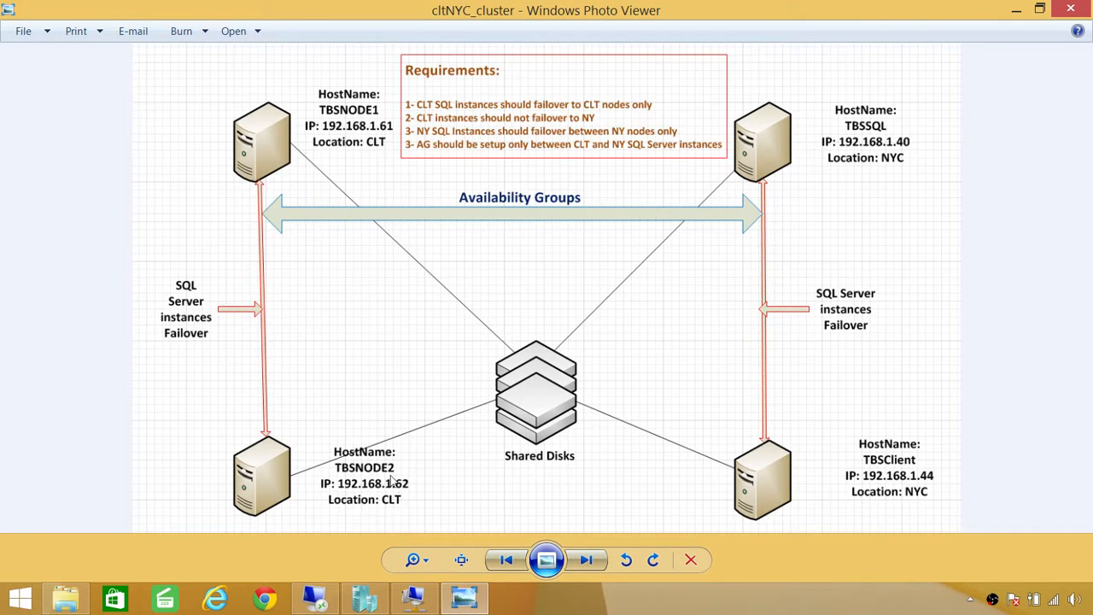
{"action": "left_click", "coordinate": [413, 602]}
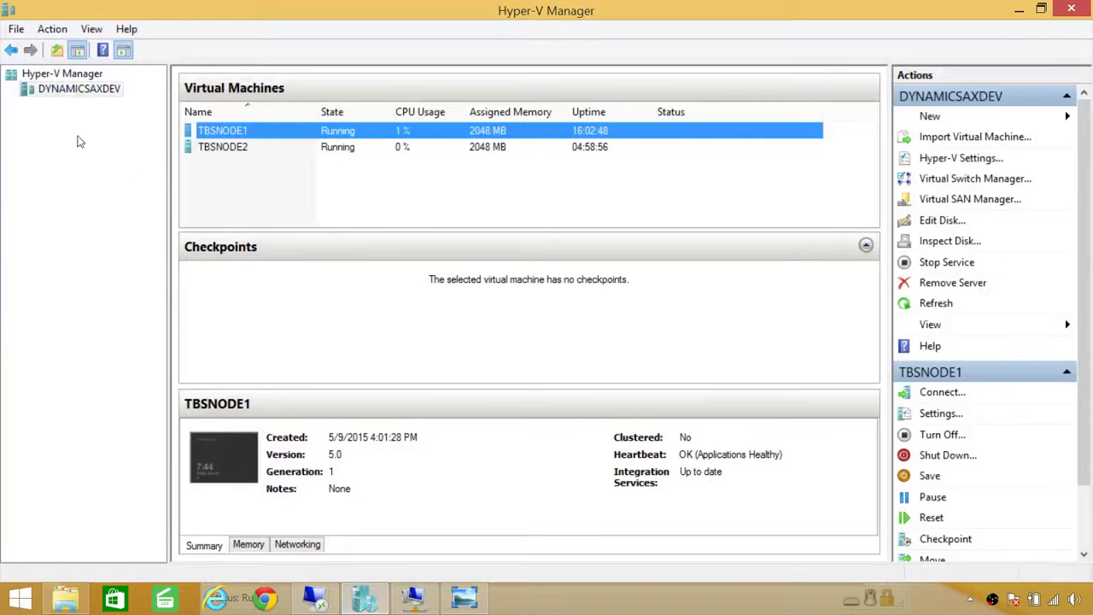
{"action": "left_click", "coordinate": [315, 599]}
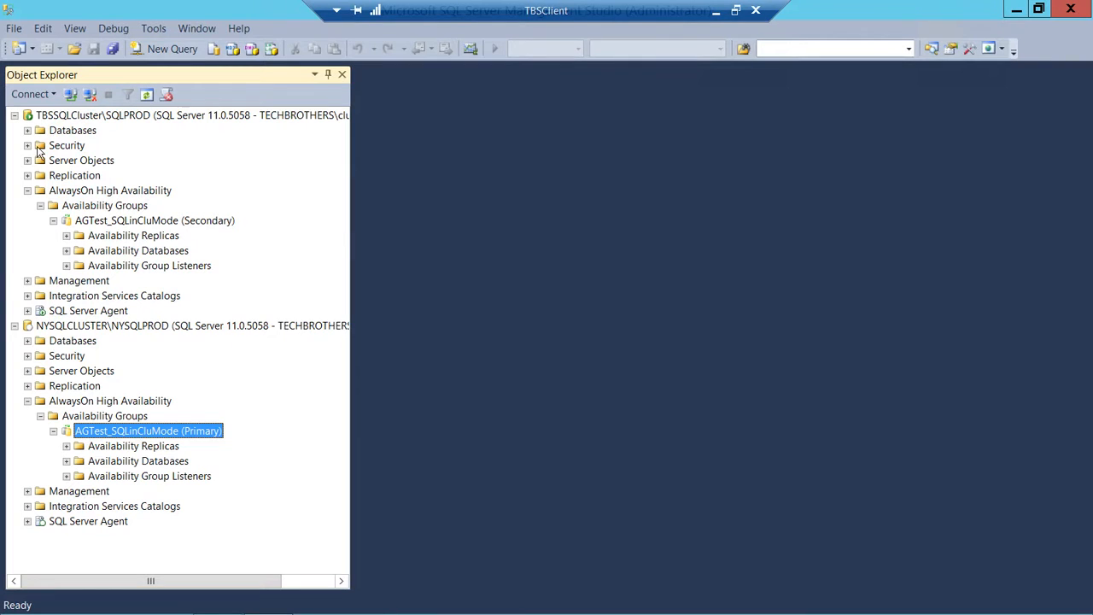
{"action": "left_click", "coordinate": [28, 190]}
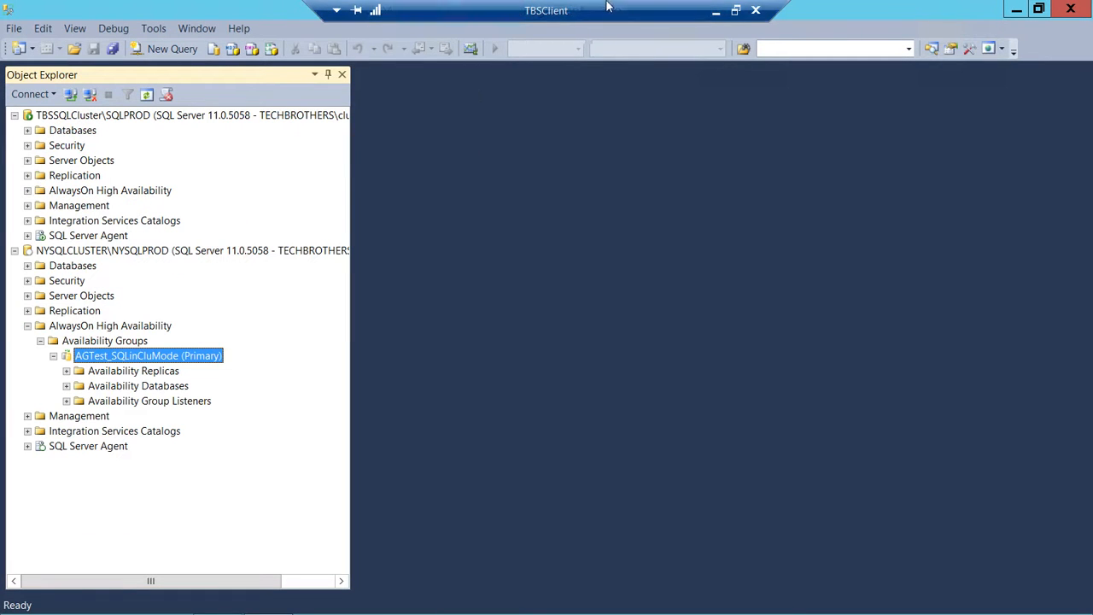
- Switch to Failover Cluster Manager on TBSClient and inspect the SQL Server (NYSQLUAT) and SQL Server (SQLUAT) roles
{"action": "left_click", "coordinate": [715, 10]}
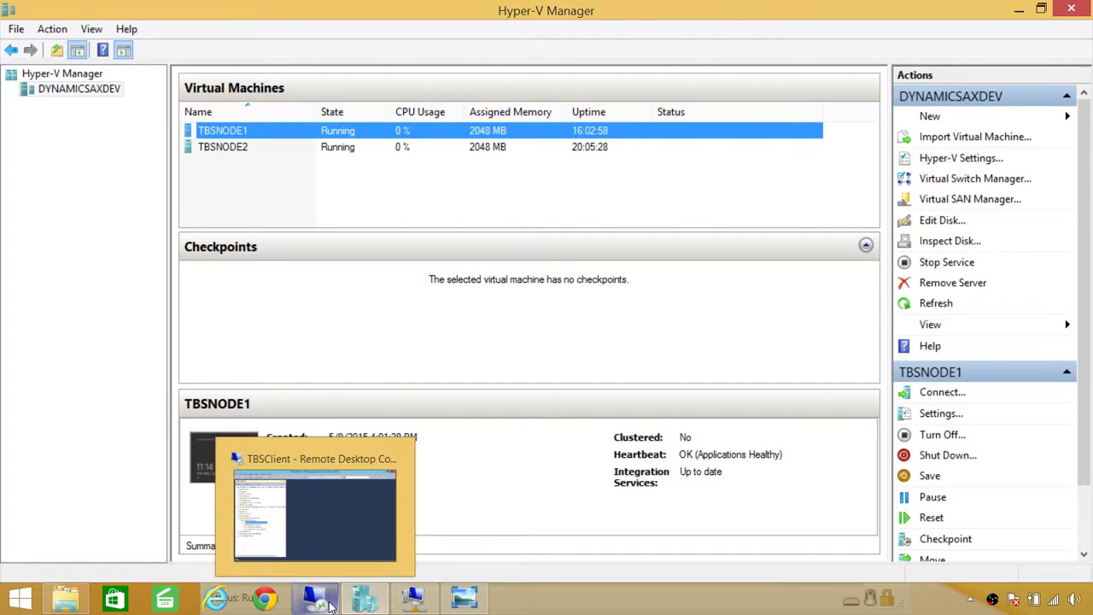
{"action": "mouse_move", "coordinate": [403, 607]}
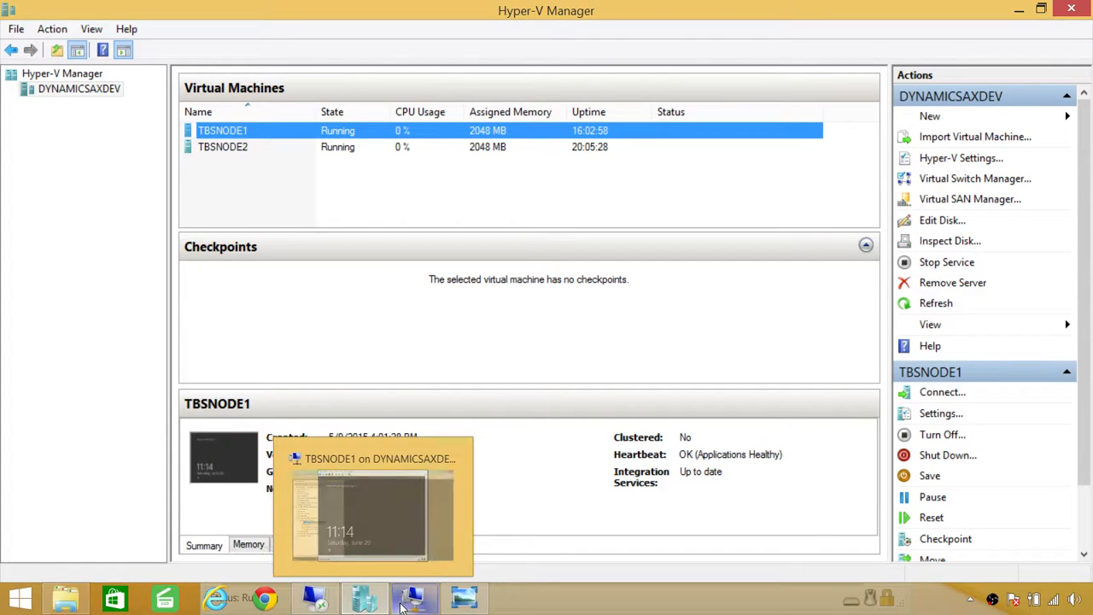
{"action": "left_click", "coordinate": [321, 605]}
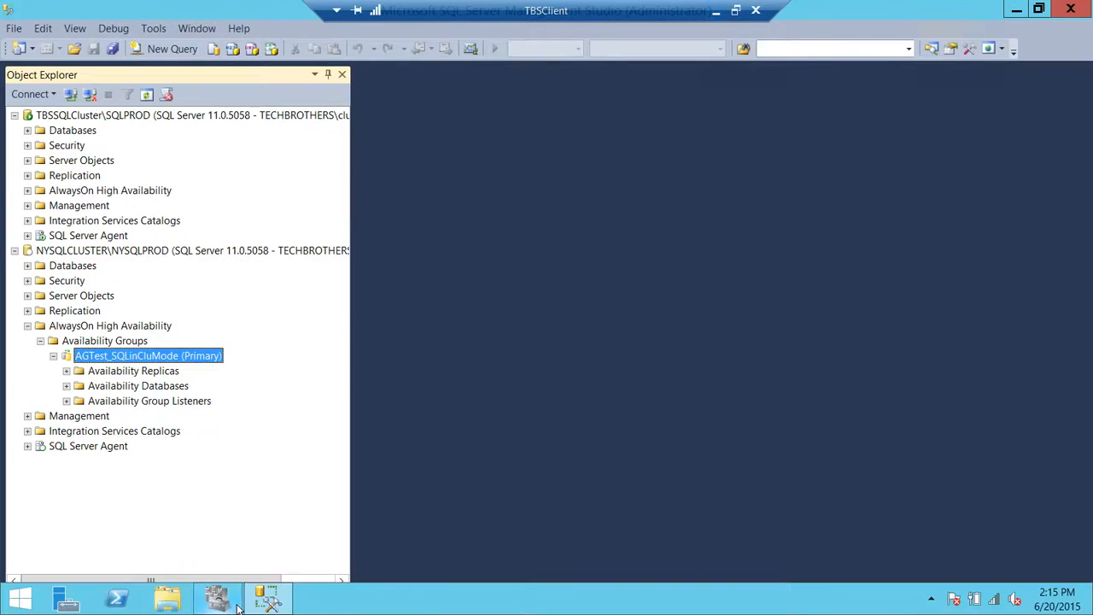
{"action": "left_click", "coordinate": [218, 597]}
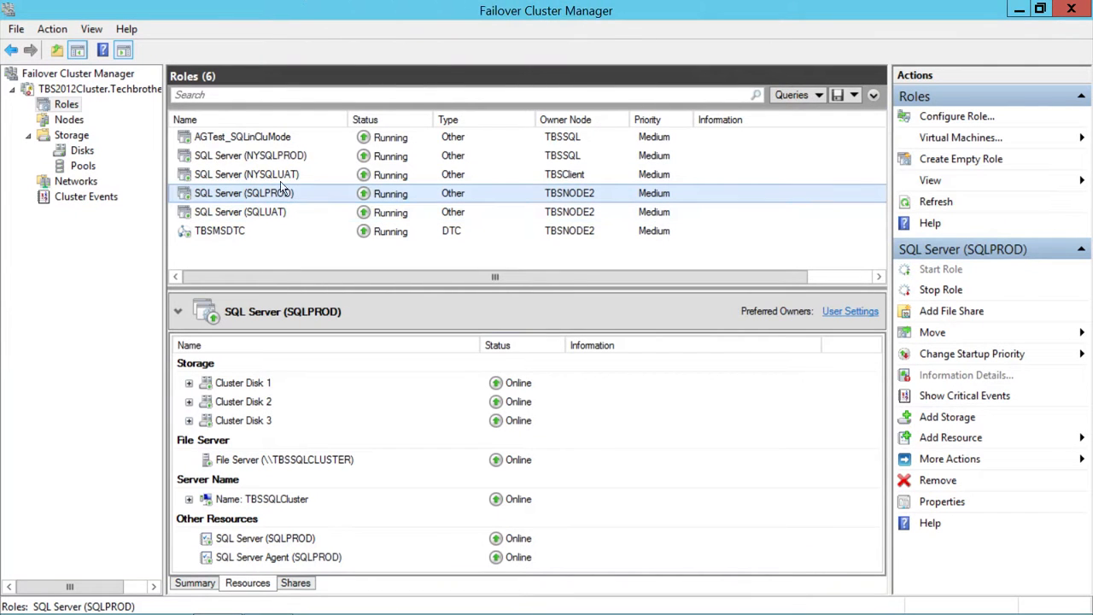
{"action": "left_click", "coordinate": [327, 184]}
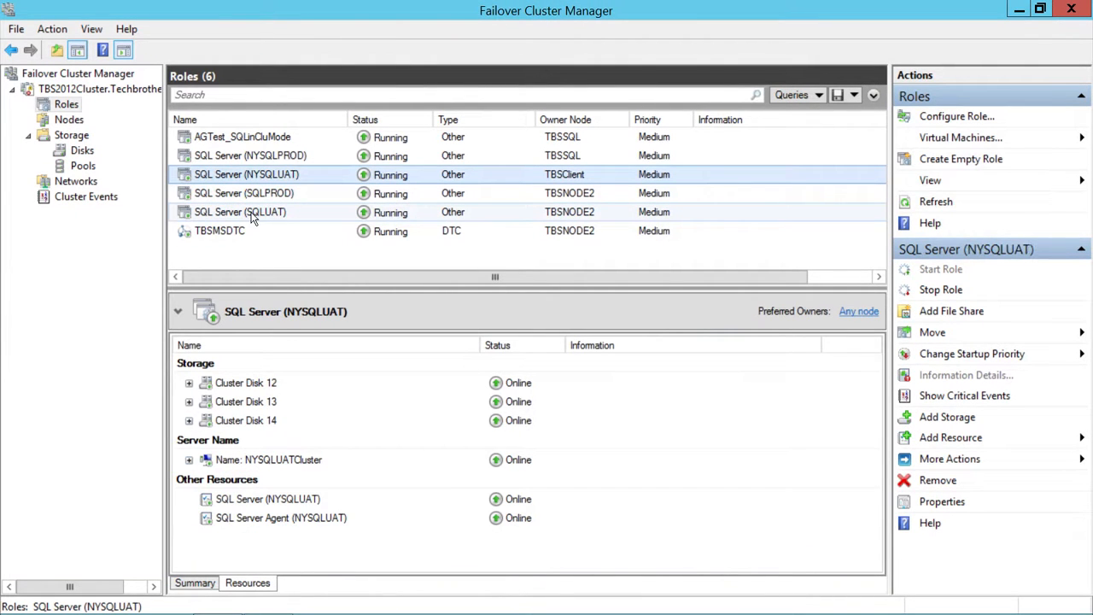
{"action": "left_click", "coordinate": [265, 207]}
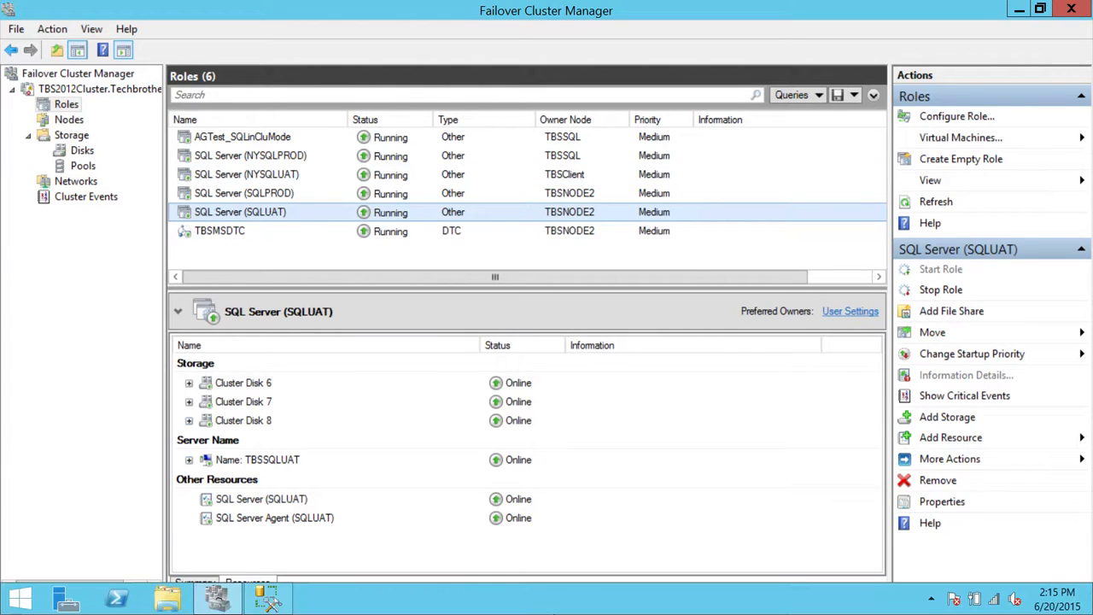
- Close the TBSNODE1 virtual machine connection on the host and return to SQL Server Management Studio on TBSClient
{"action": "left_click", "coordinate": [572, 611]}
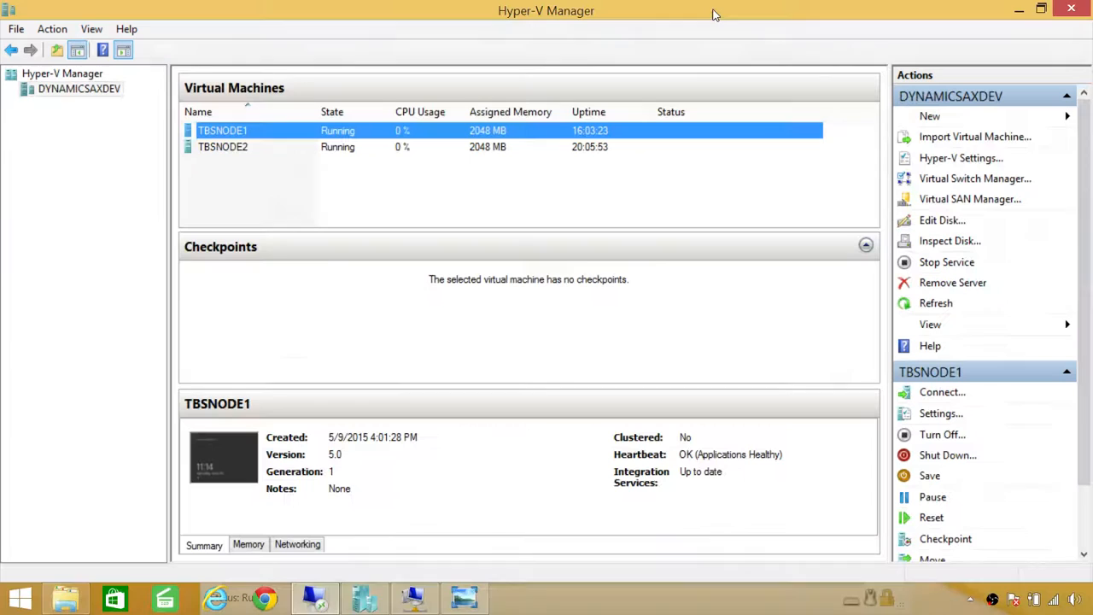
{"action": "left_click", "coordinate": [705, 8]}
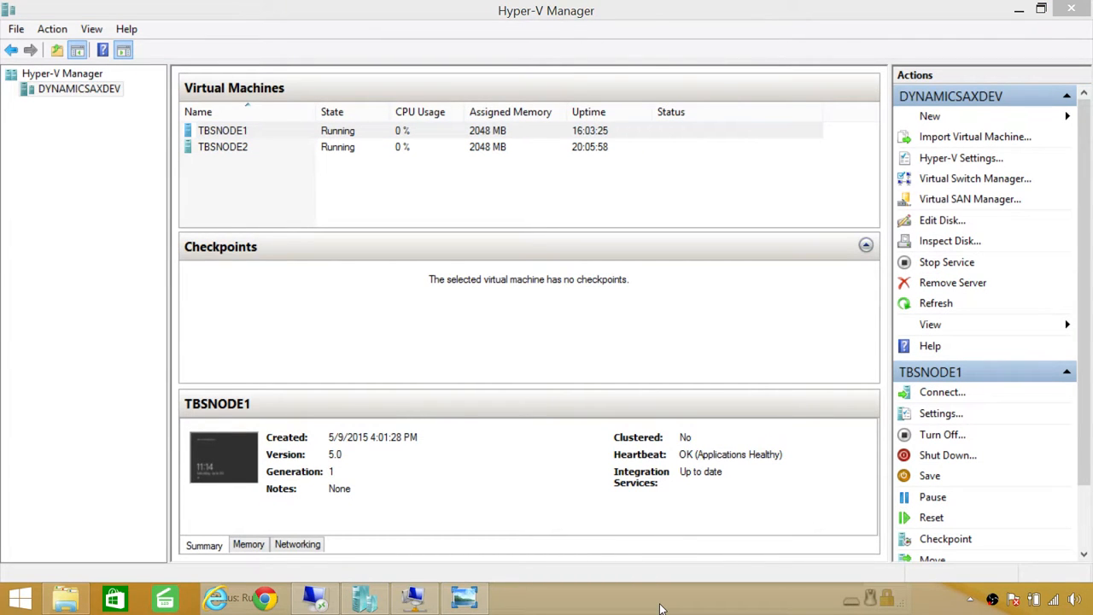
{"action": "key", "text": "alt+F4"}
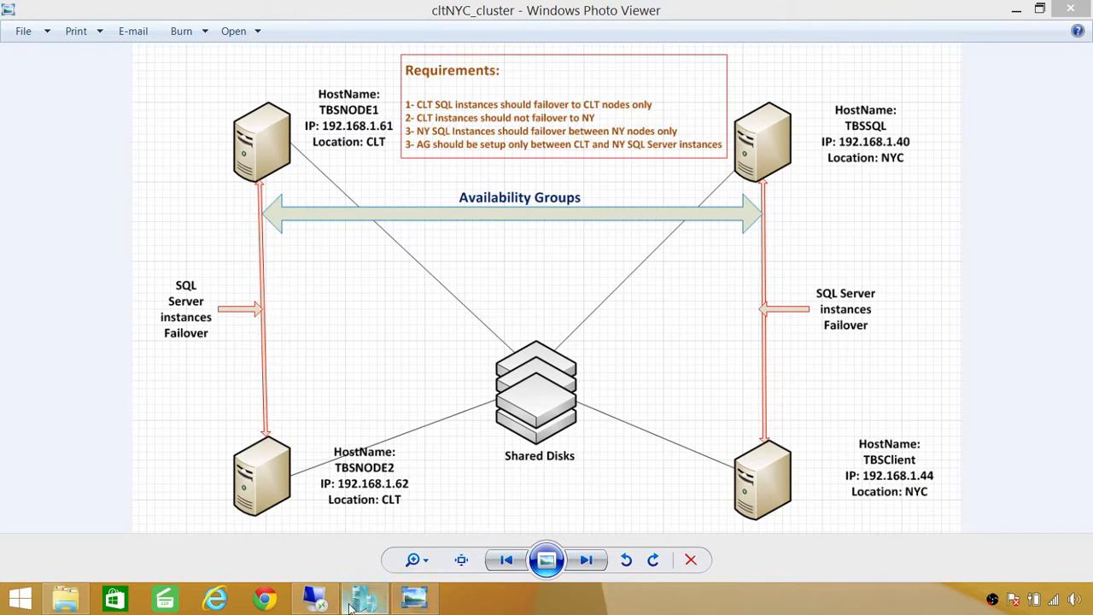
{"action": "left_click", "coordinate": [379, 603]}
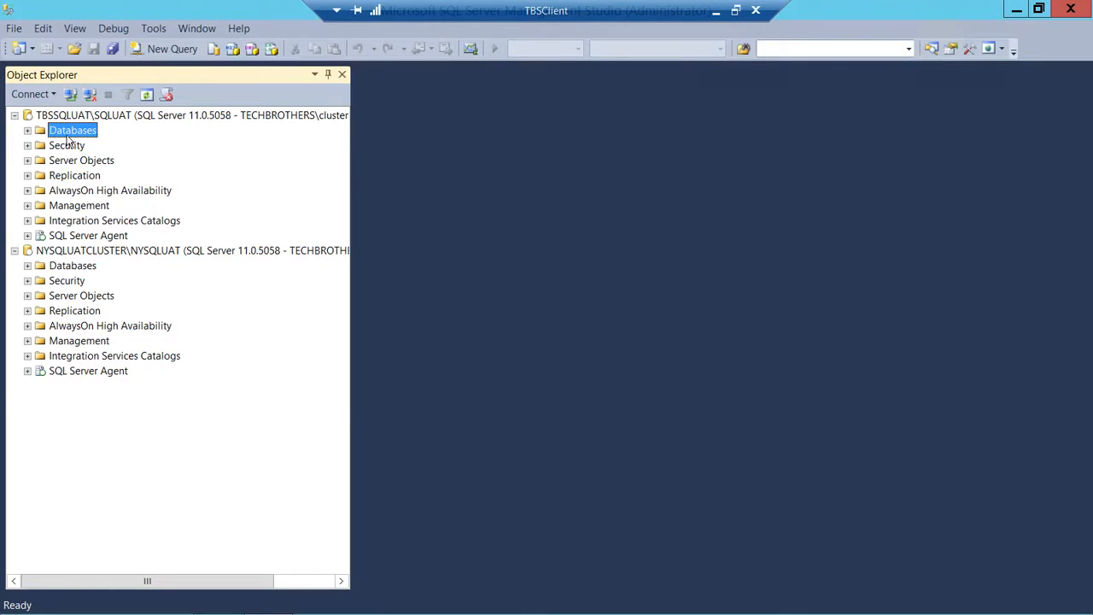
- Compare the connected TBSSQLUAT\SQLUAT and NYSQLUATCLUSTER\NYSQLUAT instances with their roles and owner nodes in Failover Cluster Manager
{"action": "left_click", "coordinate": [105, 120]}
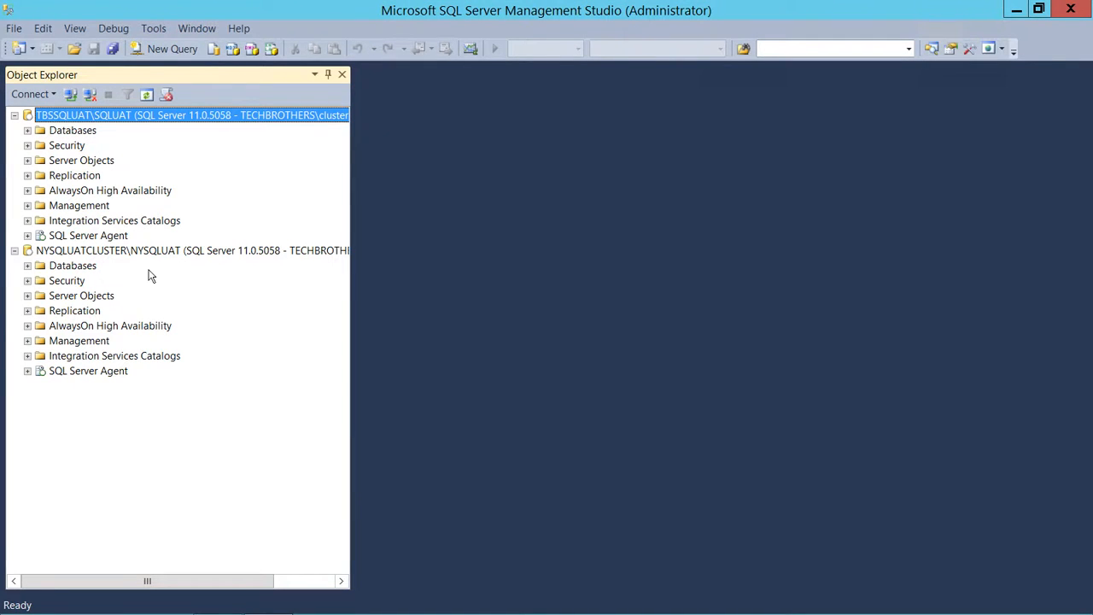
{"action": "left_click", "coordinate": [219, 597]}
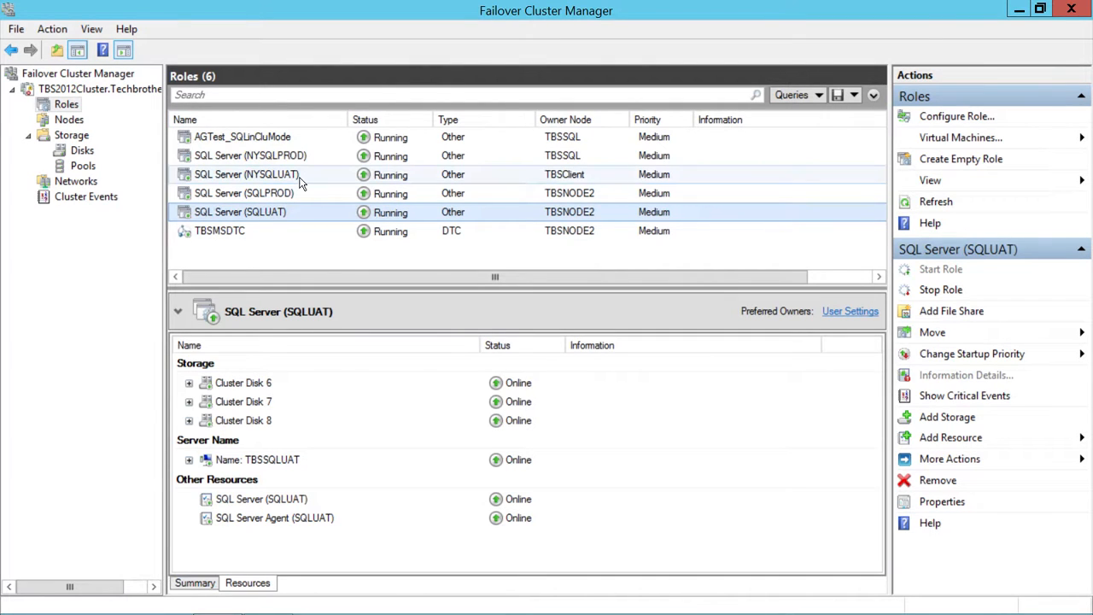
{"action": "left_click", "coordinate": [1018, 10]}
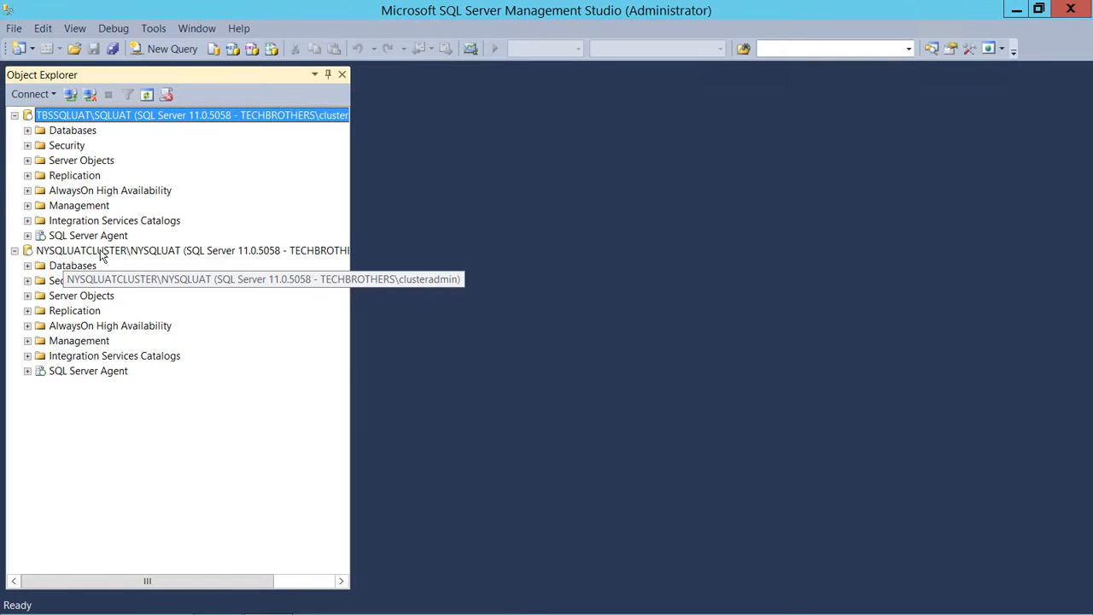
- Expand the Databases folders of TBSSQLUAT\SQLUAT and NYSQLUATCLUSTER\NYSQLUAT to compare their user databases, including Customers
{"action": "left_click", "coordinate": [27, 131]}
{"action": "left_click", "coordinate": [90, 176]}
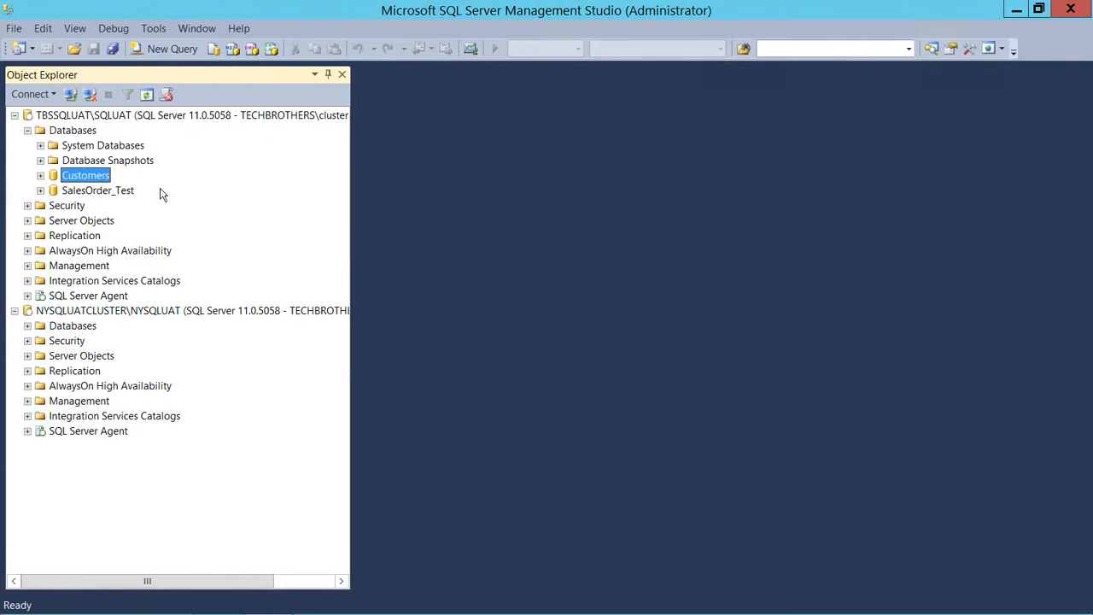
{"action": "left_click", "coordinate": [27, 325]}
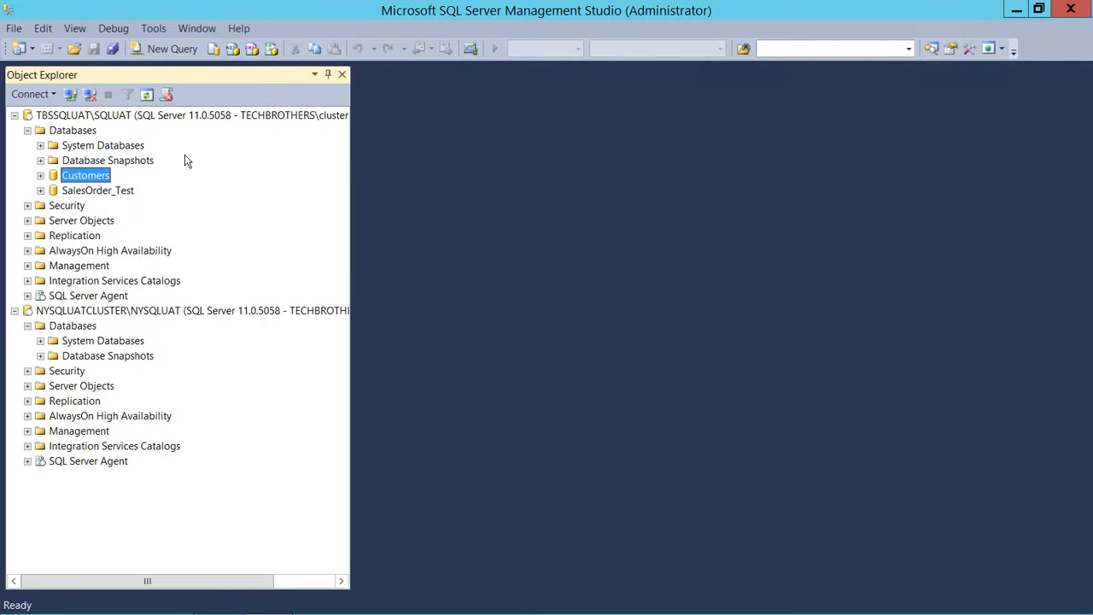
- Start a database restore on NYSQLUATCLUSTER\NYSQLUAT from a device and browse to the backup location \\Dynamicsaxdev\software
{"action": "right_click", "coordinate": [91, 330]}
{"action": "left_click", "coordinate": [158, 374]}
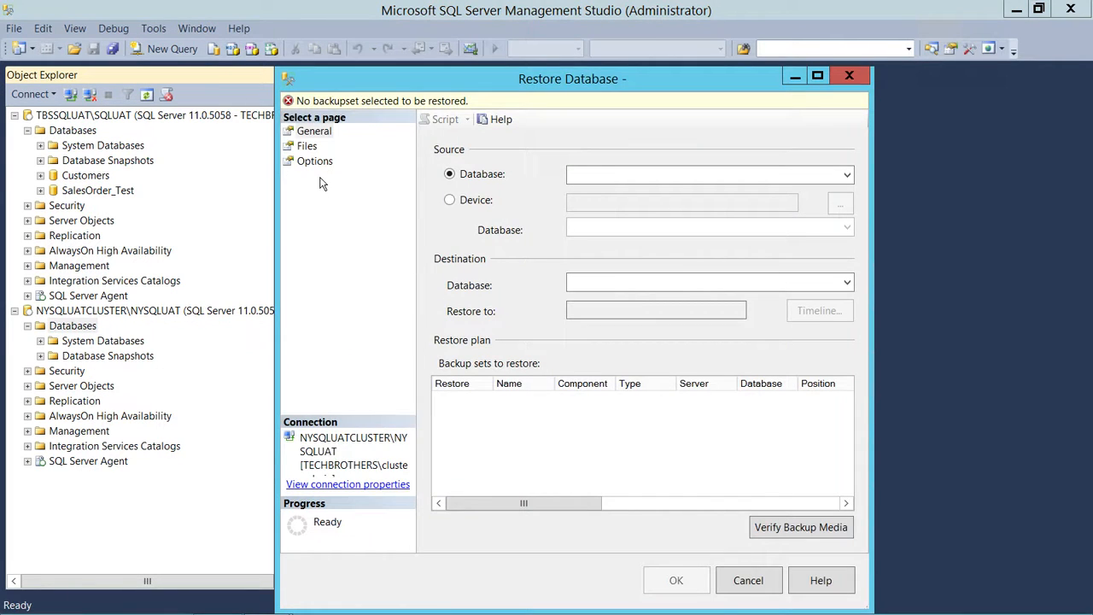
{"action": "left_click_drag", "start_coordinate": [450, 83], "coordinate": [443, 55]}
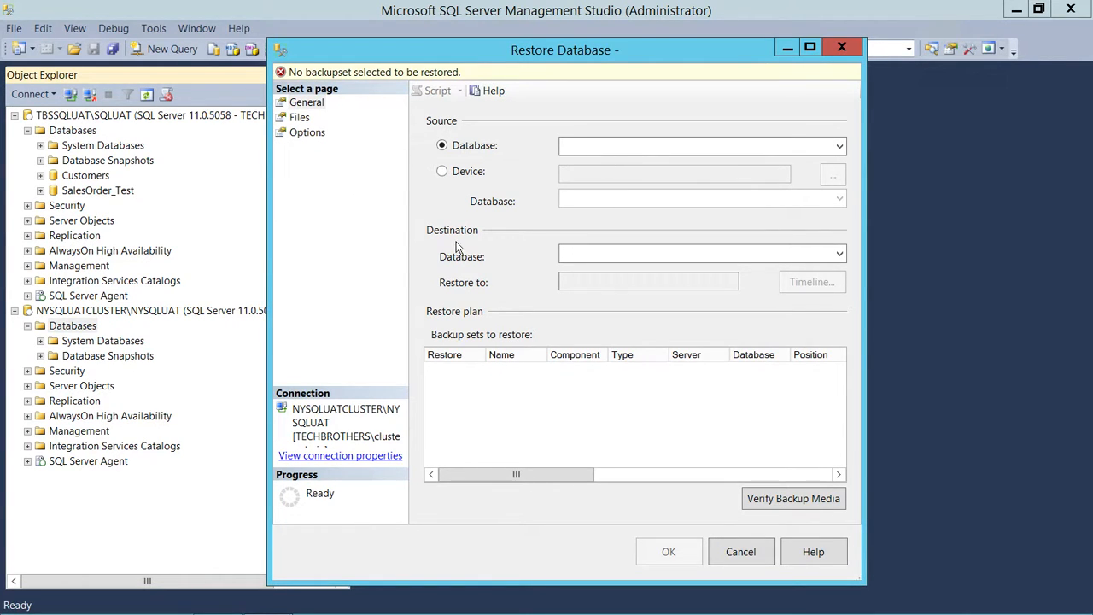
{"action": "left_click", "coordinate": [442, 171]}
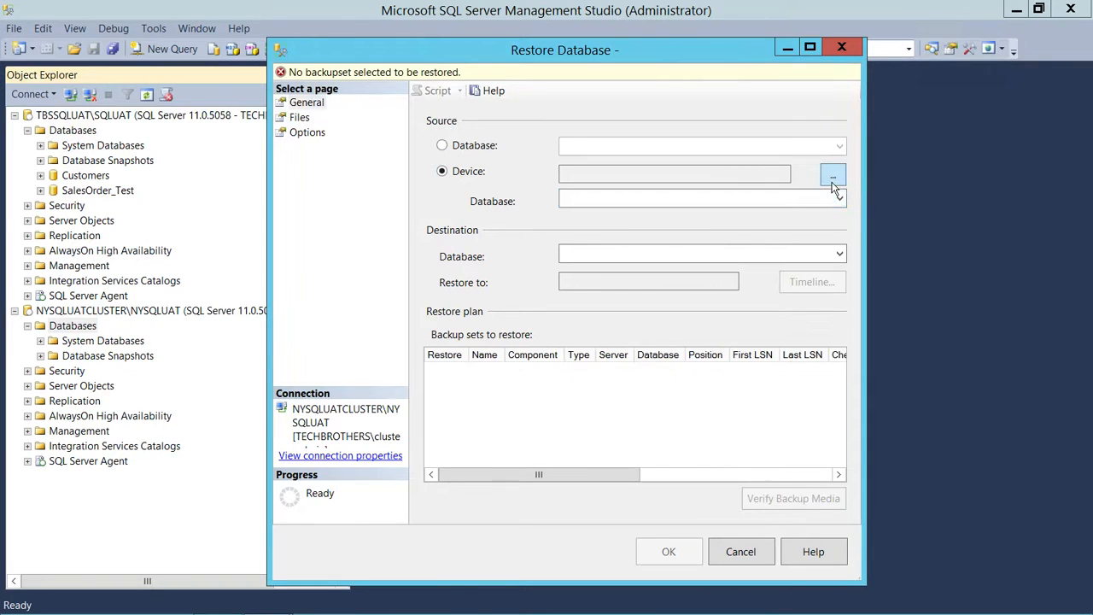
{"action": "left_click", "coordinate": [832, 174]}
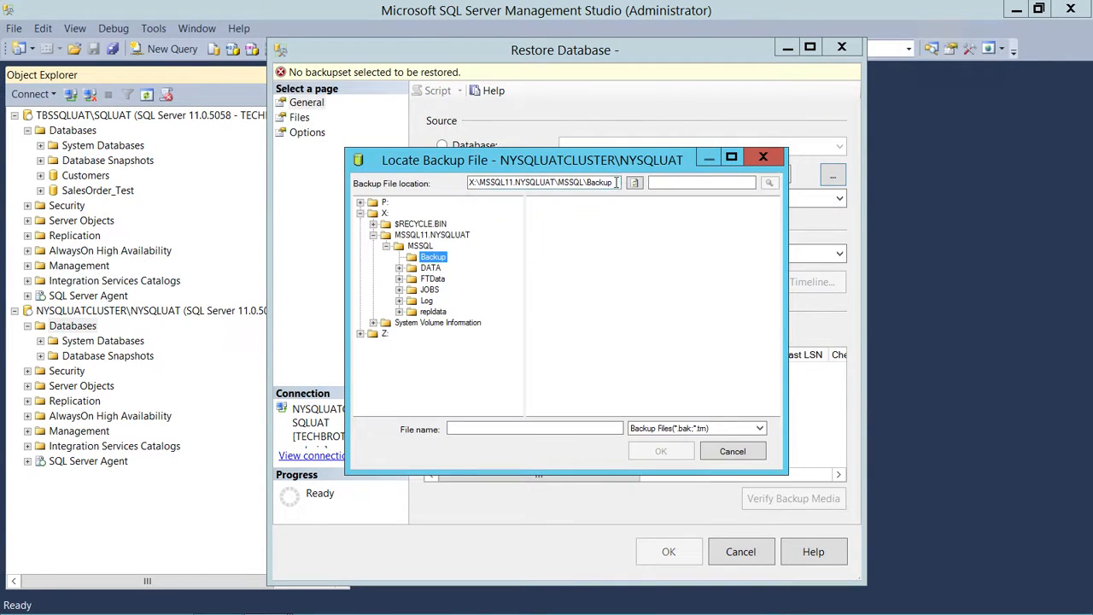
{"action": "type", "text": "\\\\"}
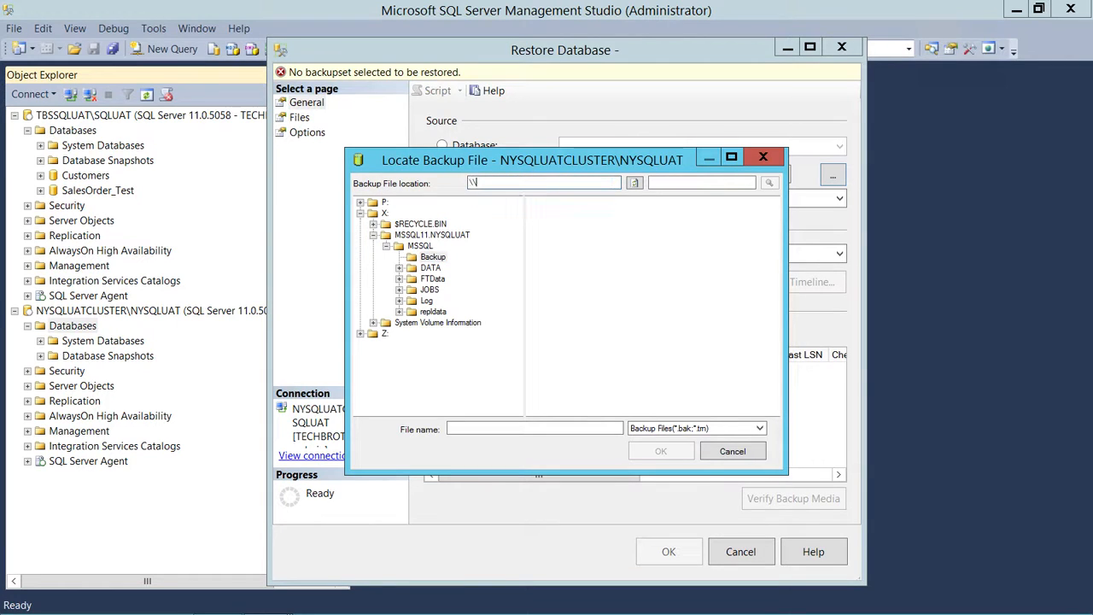
{"action": "type", "text": "Dynamicsaxdev\\software"}
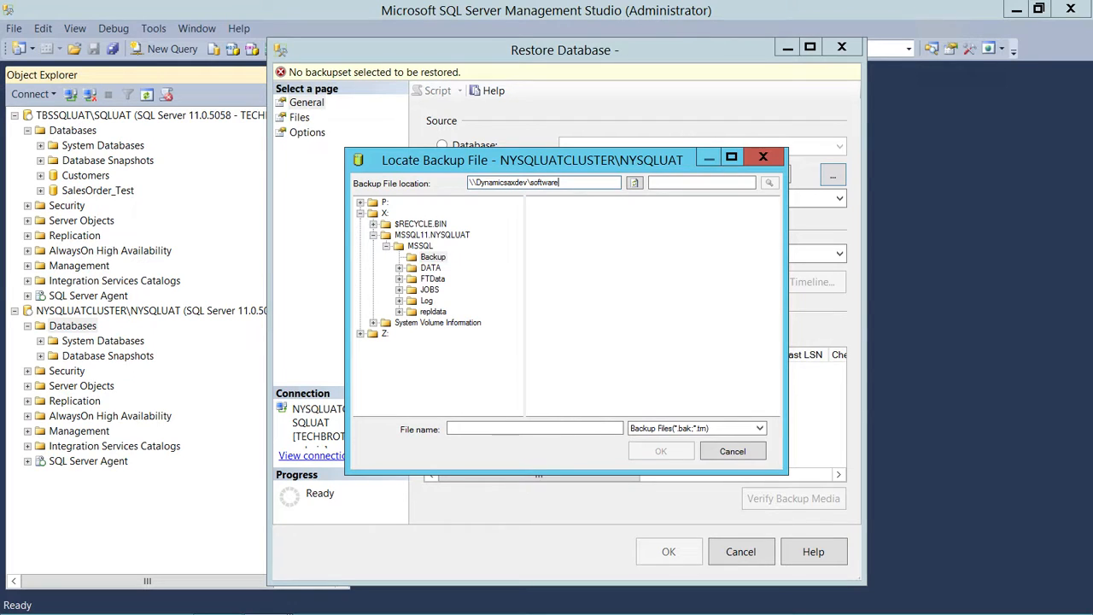
{"action": "key", "text": "Return"}
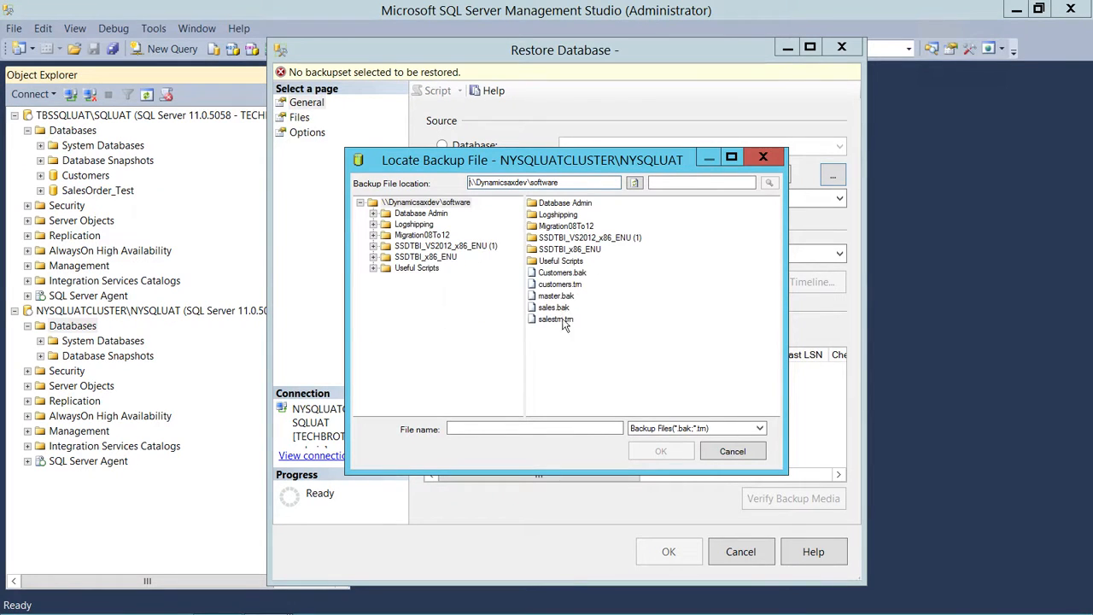
- Add Customers.bak and customers.trn as the backup media for the restore
{"action": "left_click", "coordinate": [573, 284]}
{"action": "left_click", "coordinate": [580, 273]}
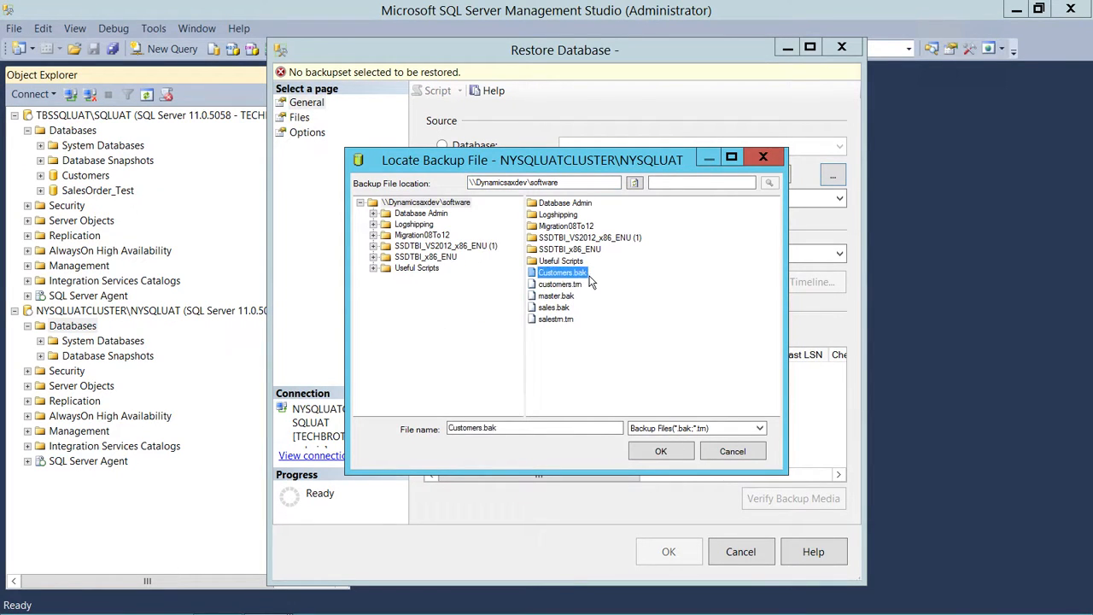
{"action": "left_click", "coordinate": [570, 286]}
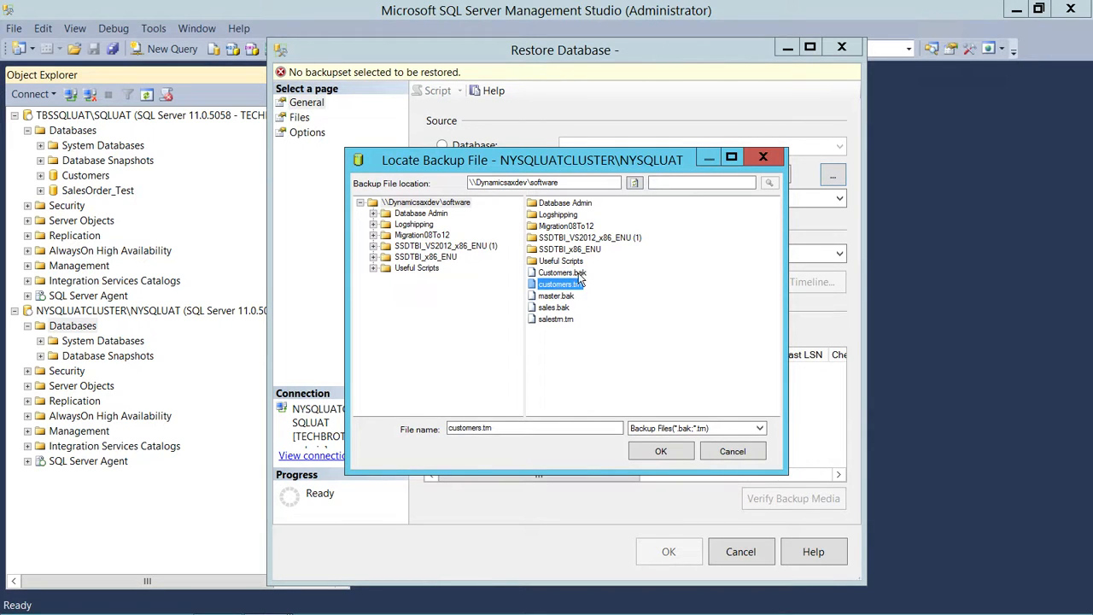
{"action": "double_click", "coordinate": [564, 272]}
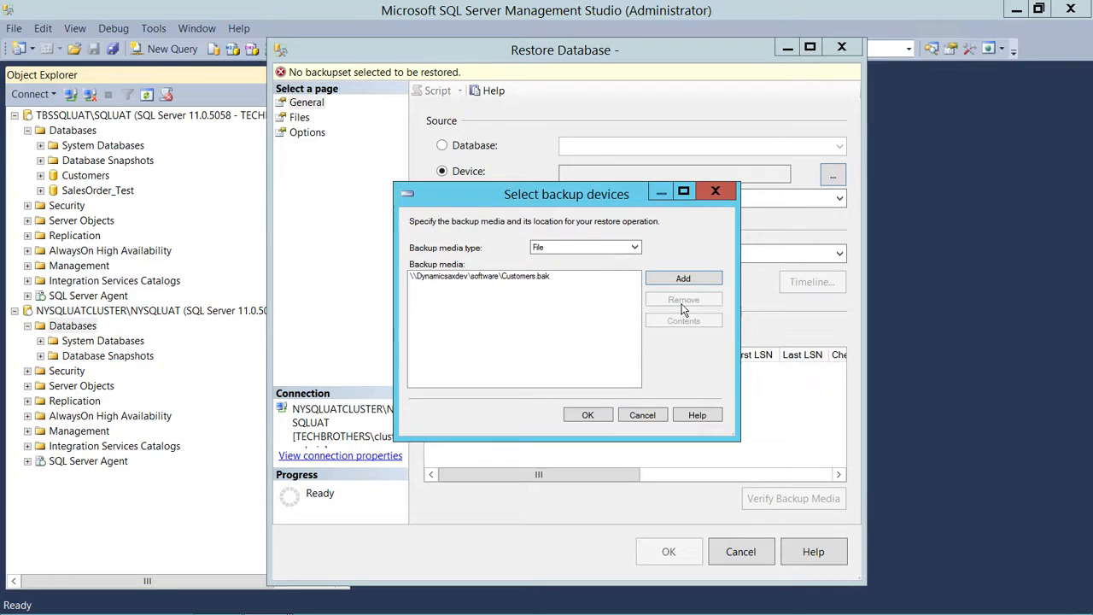
{"action": "left_click", "coordinate": [684, 279]}
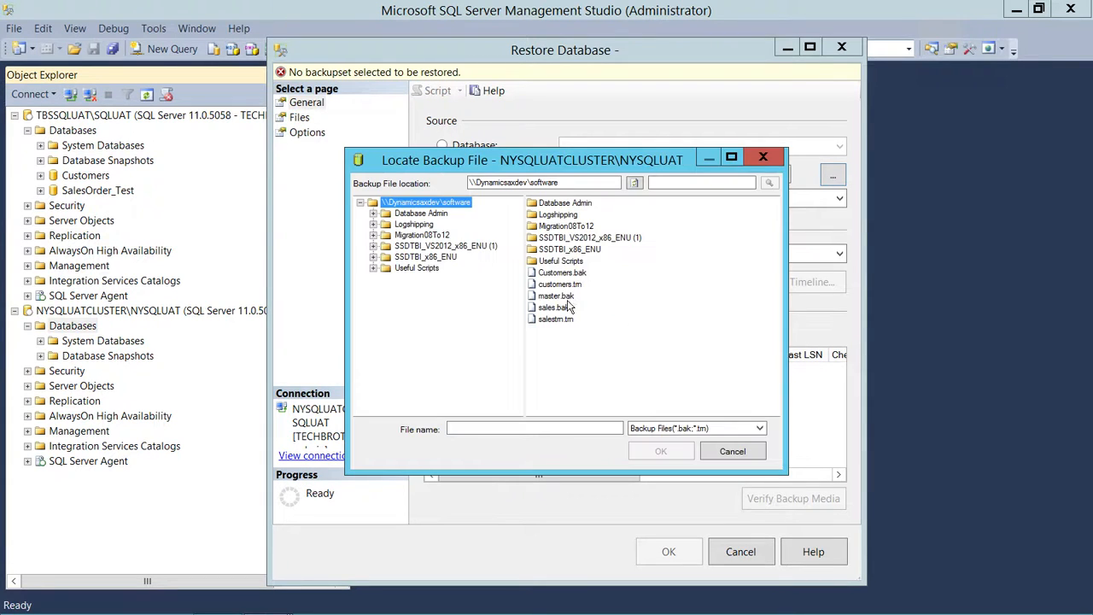
{"action": "double_click", "coordinate": [560, 285]}
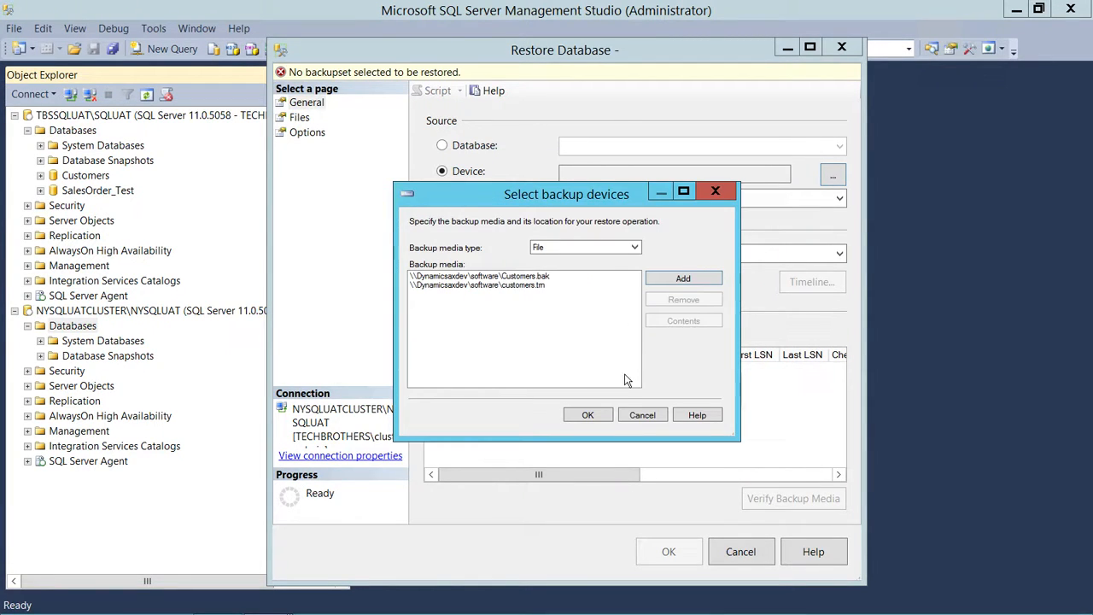
{"action": "left_click", "coordinate": [588, 415]}
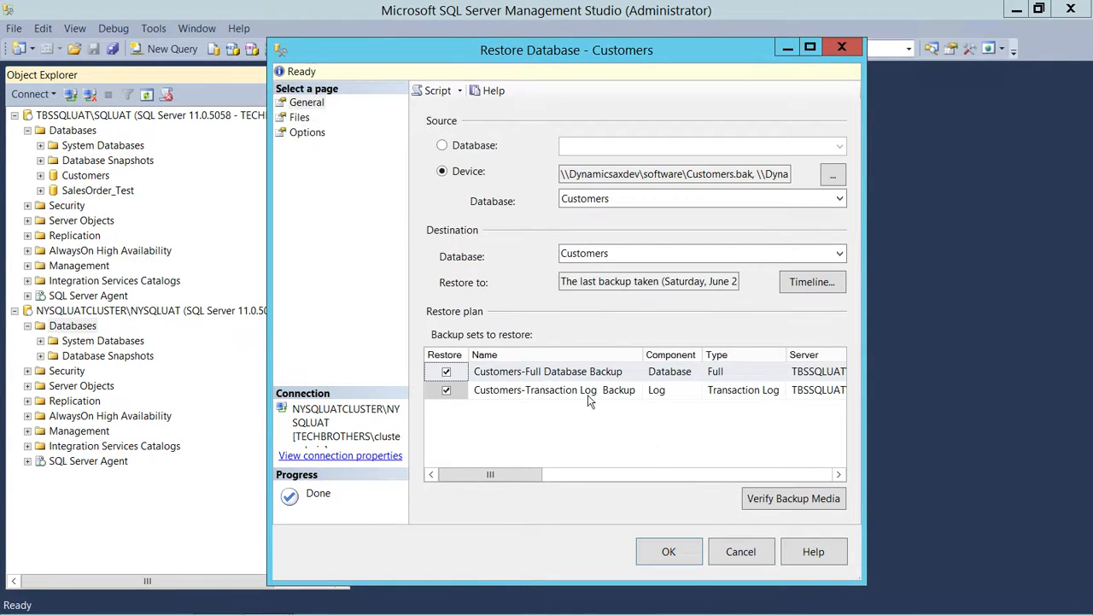
- Restore the Customers database with all files relocated to the NYSQLUAT data and log folders and the recovery state RESTORE WITH NORECOVERY
{"action": "left_click", "coordinate": [300, 118]}
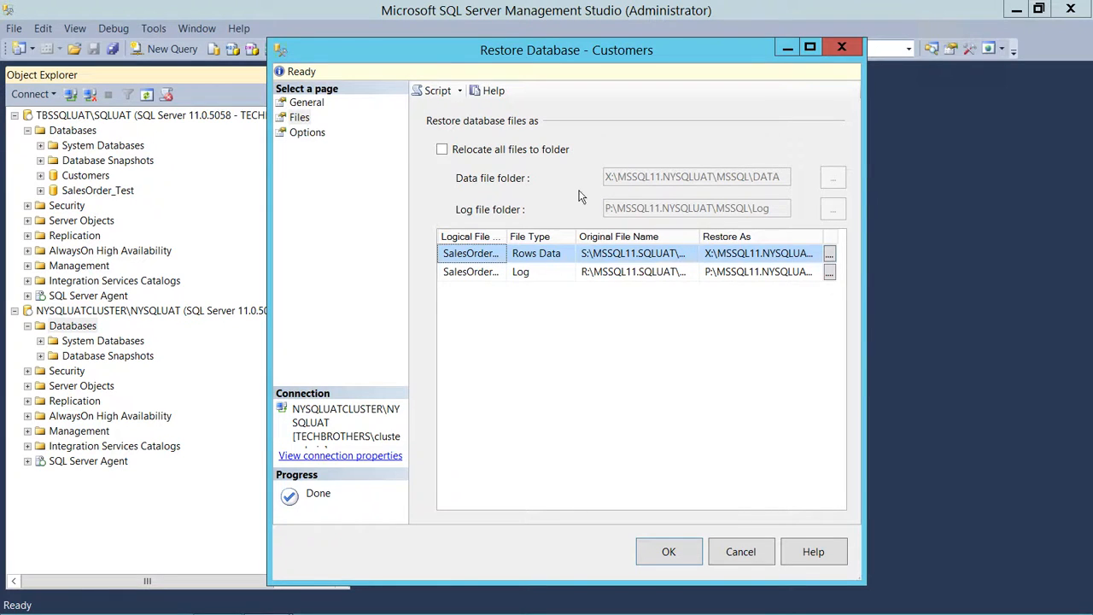
{"action": "left_click", "coordinate": [441, 150]}
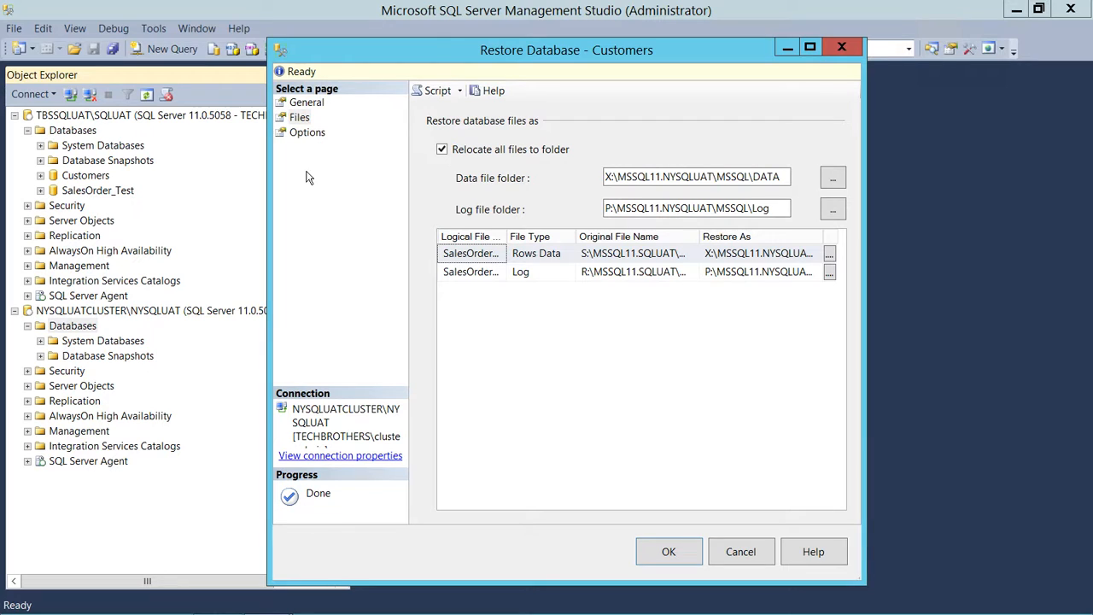
{"action": "left_click", "coordinate": [307, 134]}
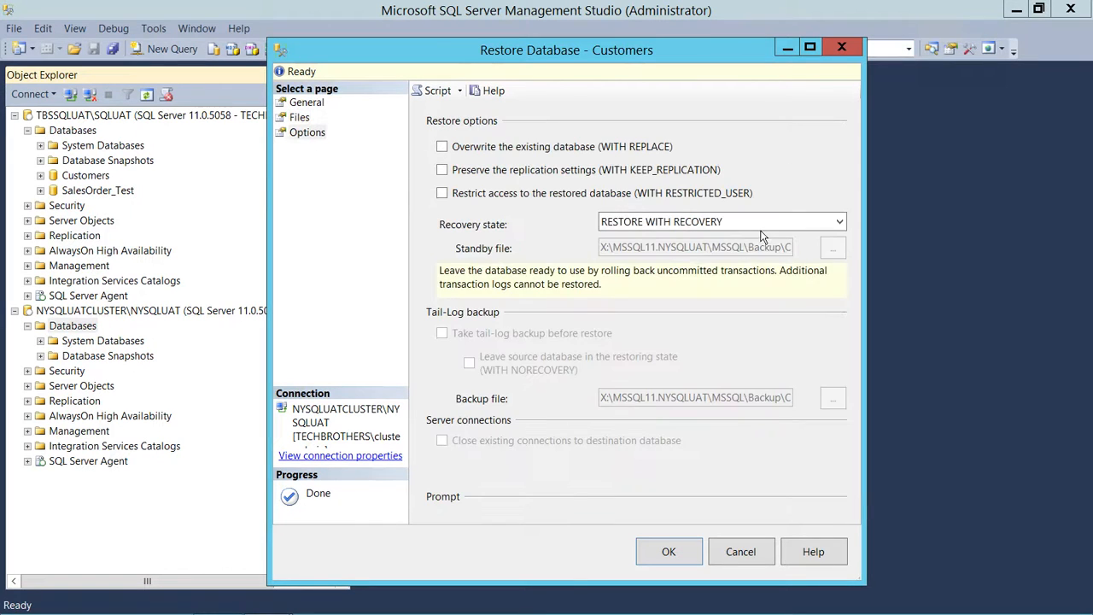
{"action": "left_click", "coordinate": [759, 224]}
{"action": "left_click", "coordinate": [728, 254]}
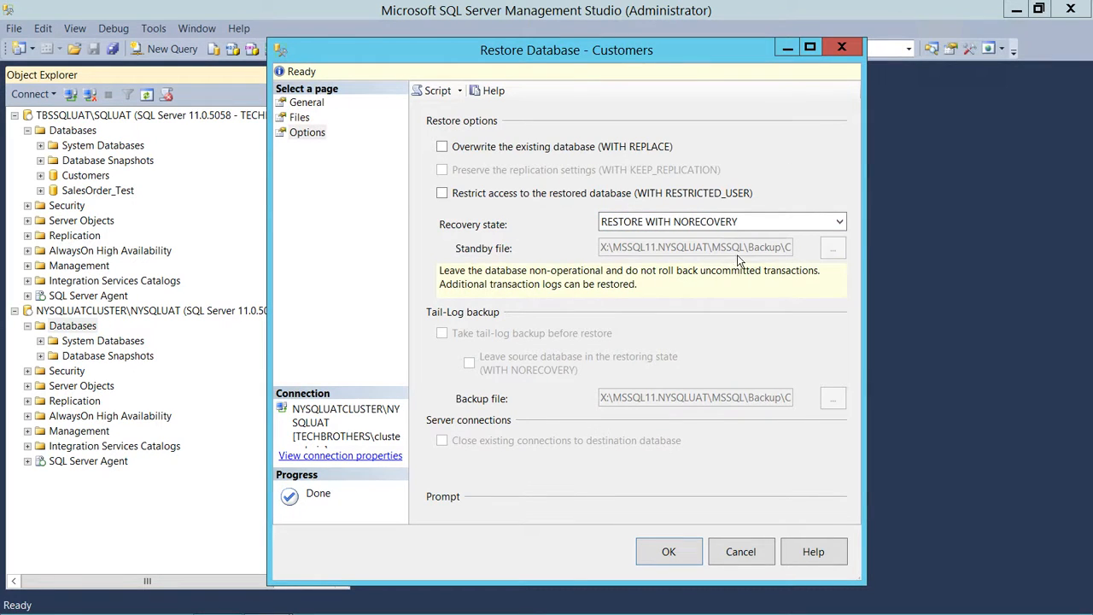
{"action": "left_click", "coordinate": [669, 551]}
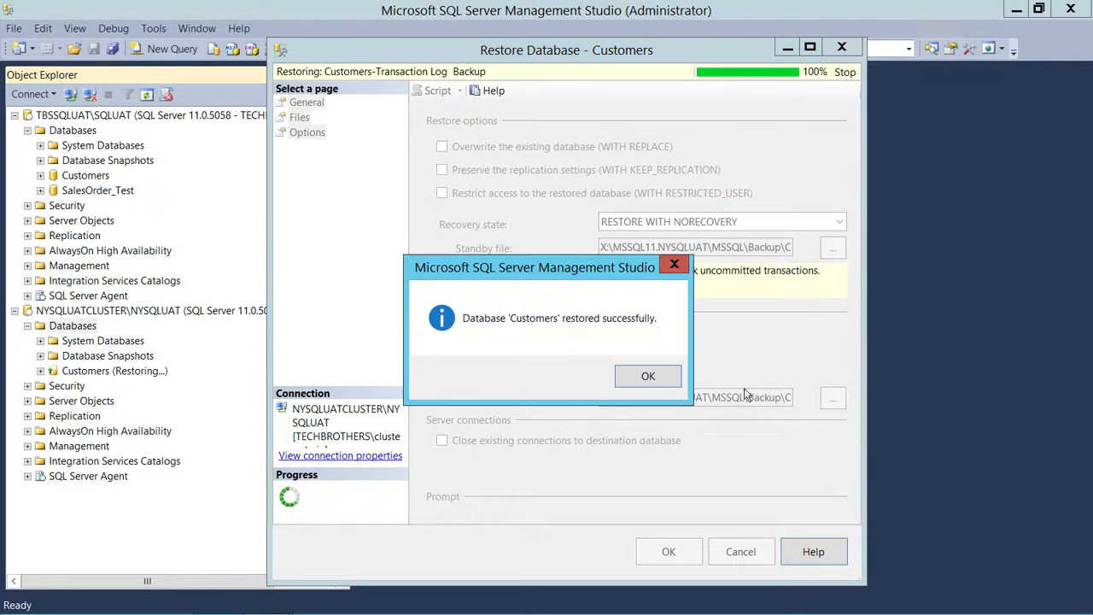
{"action": "left_click", "coordinate": [649, 377]}
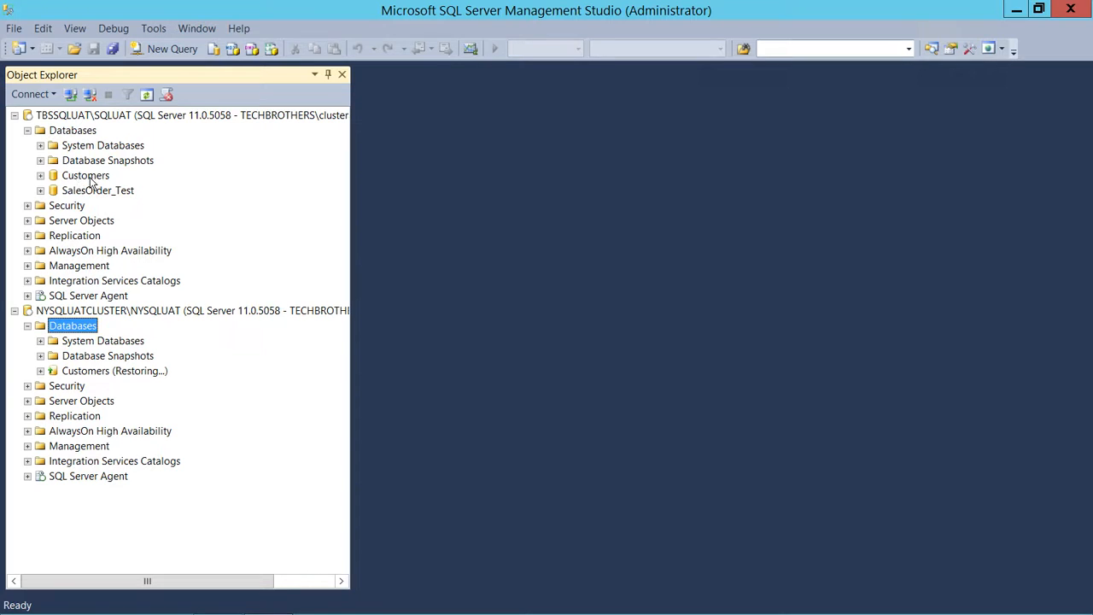
- Launch the New Availability Group Wizard on TBSSQLUAT\SQLUAT and pass its introduction page
{"action": "left_click", "coordinate": [53, 255]}
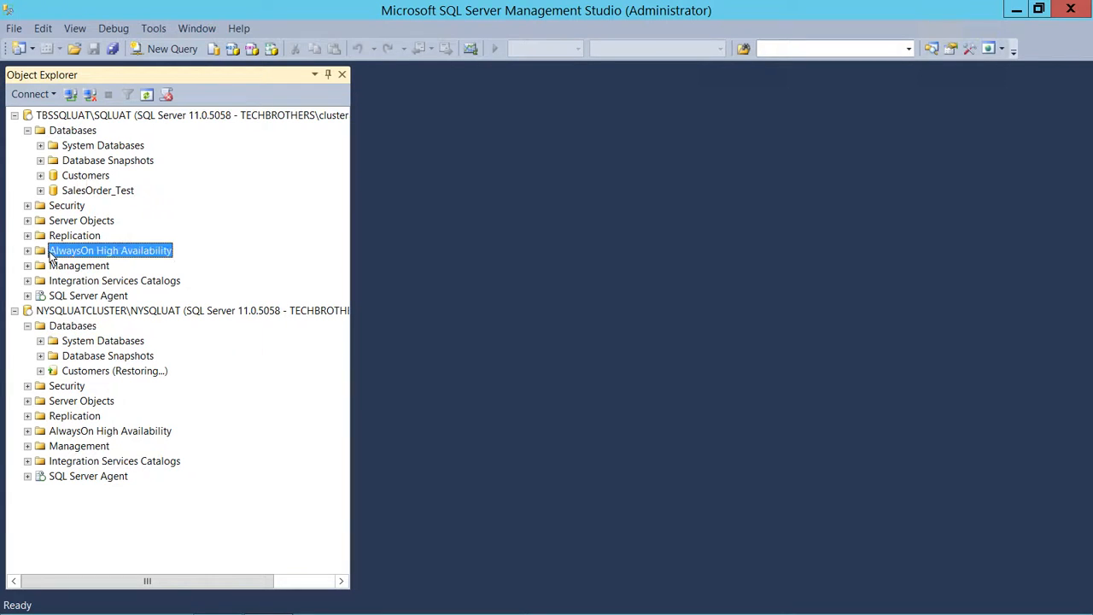
{"action": "left_click", "coordinate": [29, 251]}
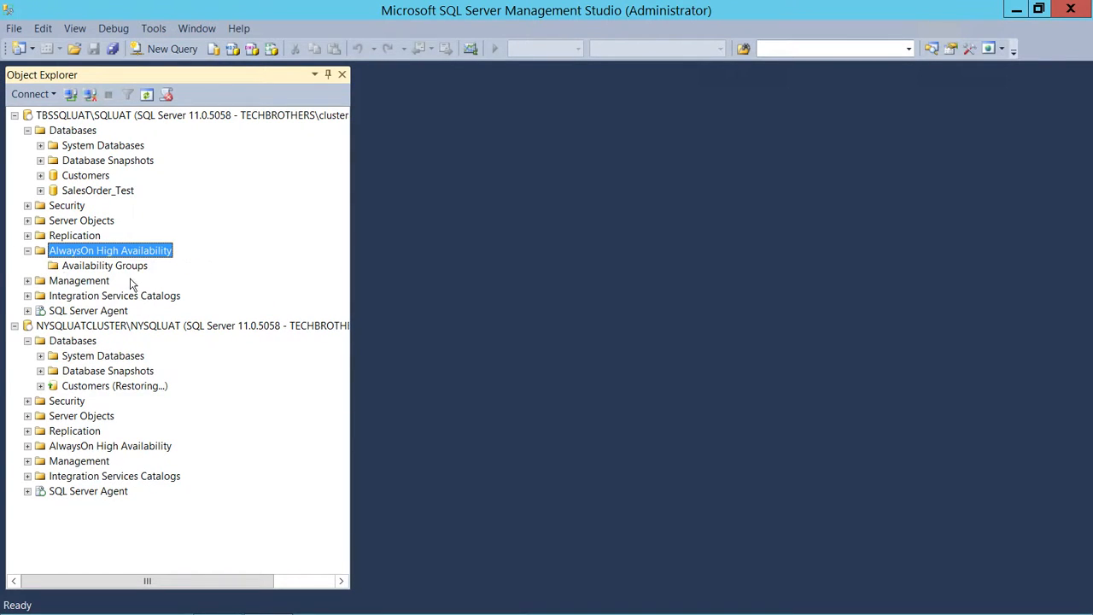
{"action": "right_click", "coordinate": [119, 268]}
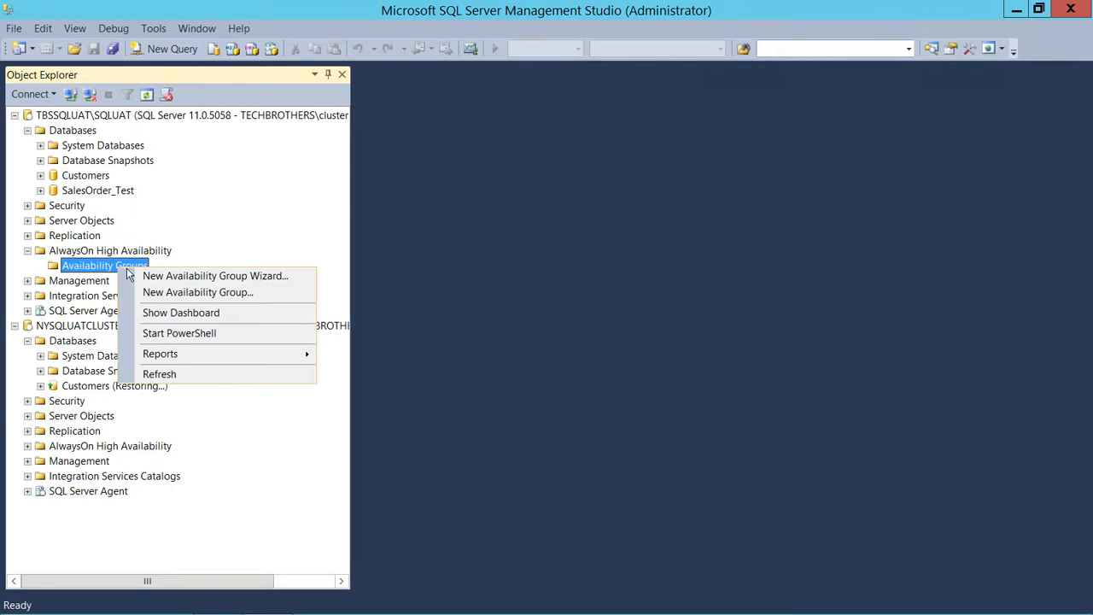
{"action": "left_click", "coordinate": [212, 277]}
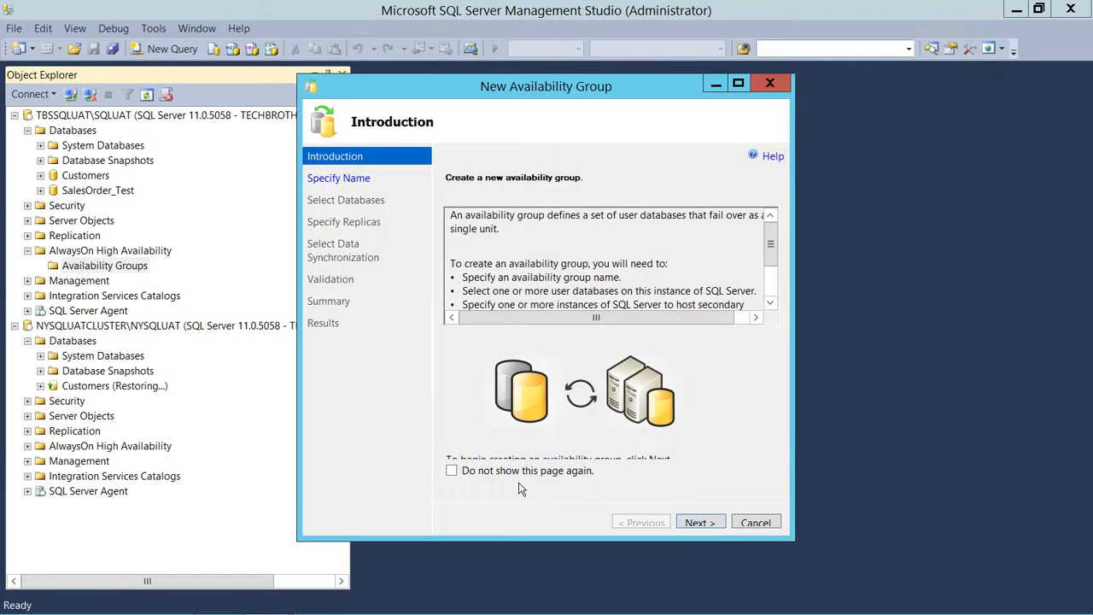
{"action": "left_click", "coordinate": [562, 480]}
{"action": "left_click", "coordinate": [692, 527]}
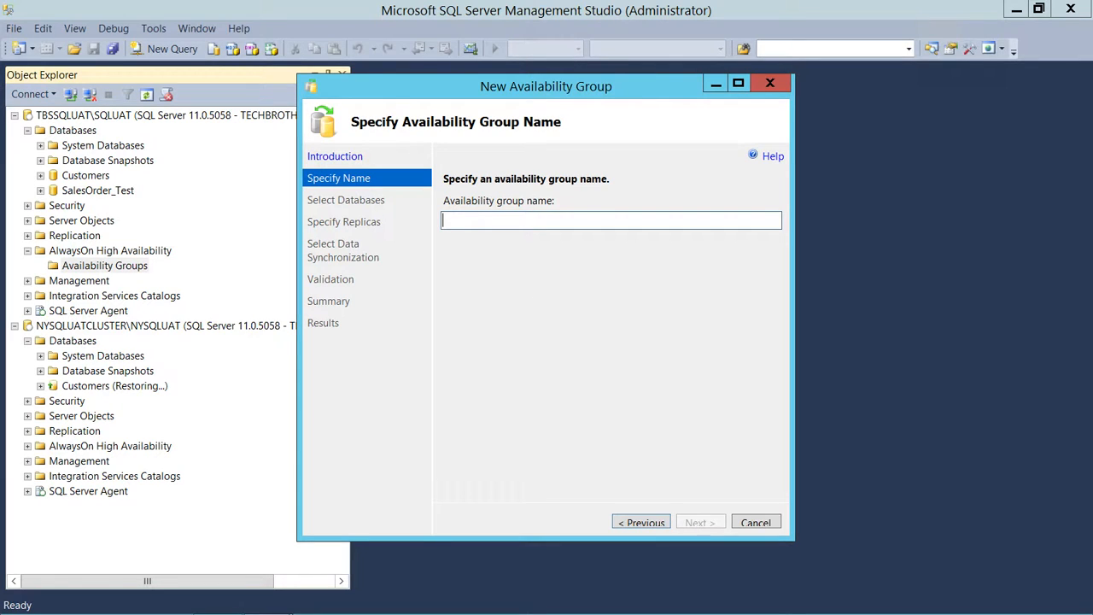
- Name the availability group AG_Customer_UAT_CLT2NY and include the Customers database in it
{"action": "type", "text": "Customer_UAT_CLT2NY"}
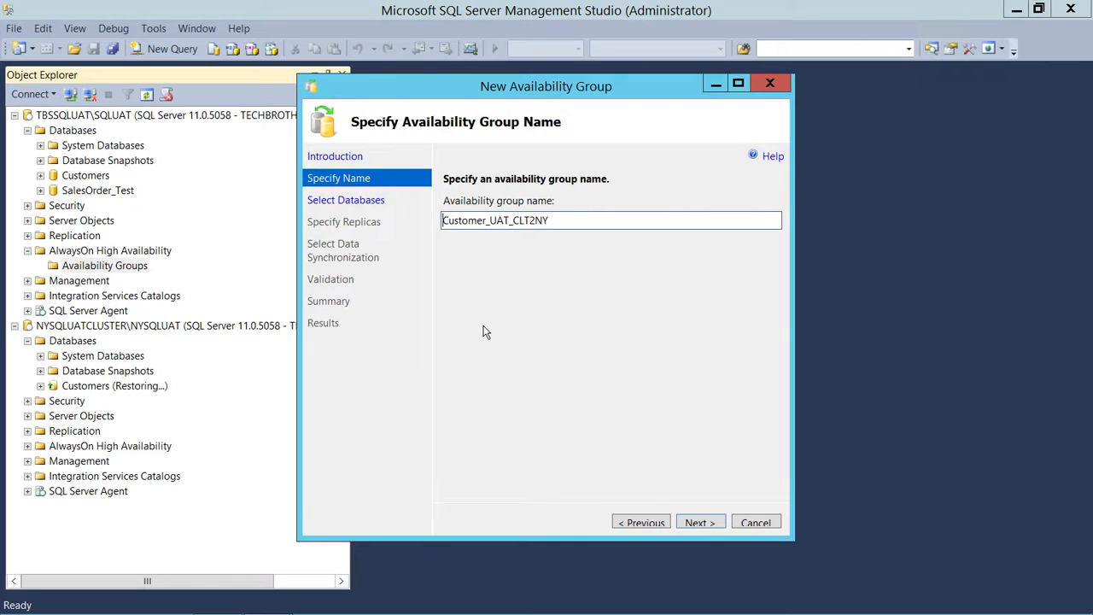
{"action": "type", "text": "AG"}
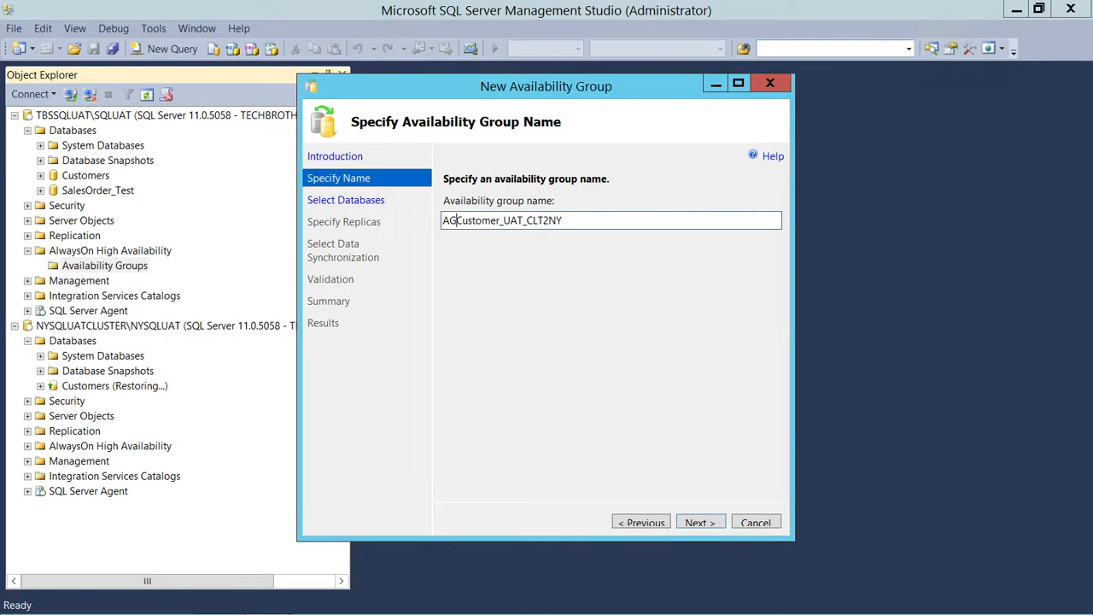
{"action": "type", "text": "_"}
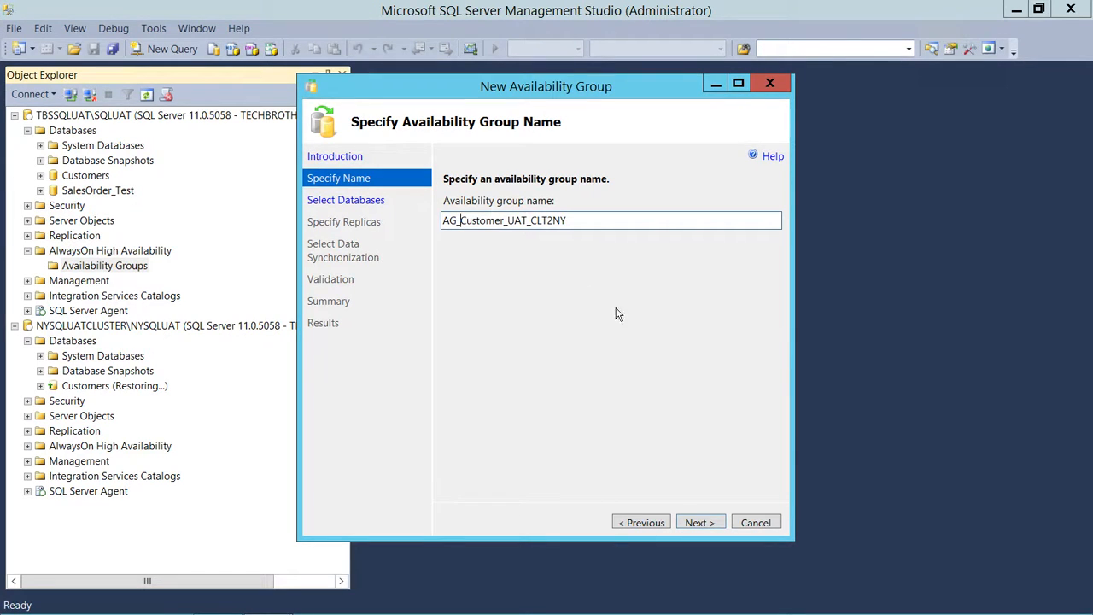
{"action": "left_click", "coordinate": [711, 523]}
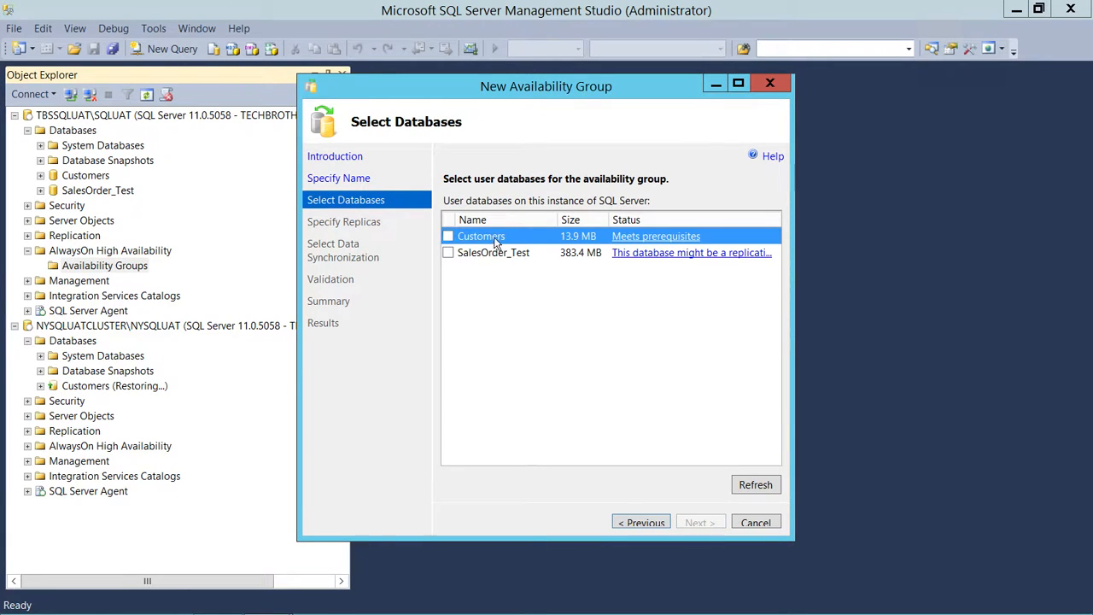
{"action": "left_click", "coordinate": [447, 236]}
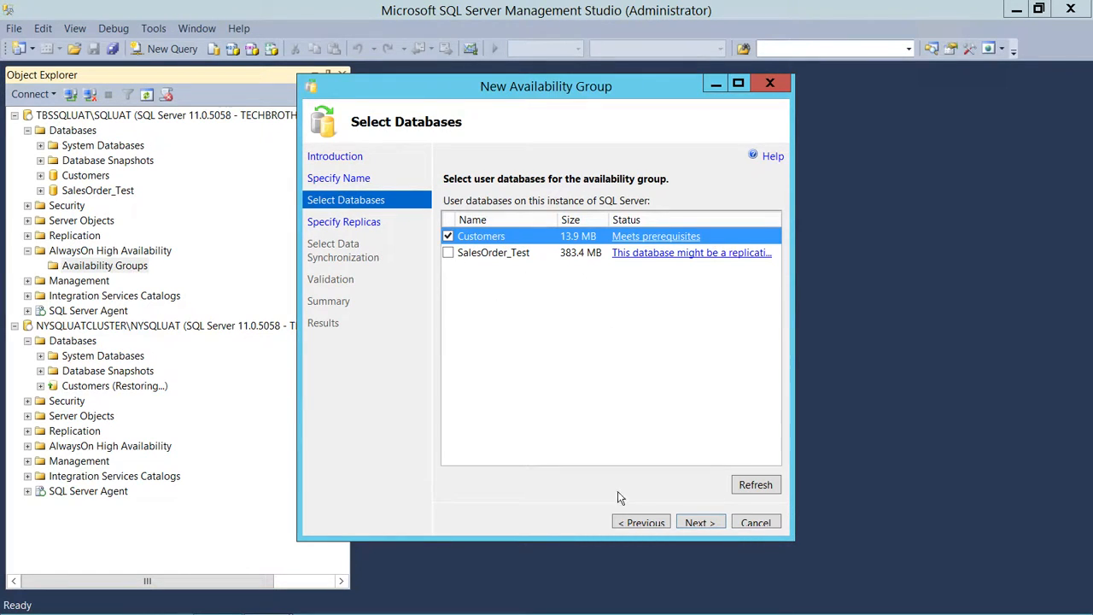
{"action": "left_click", "coordinate": [697, 522]}
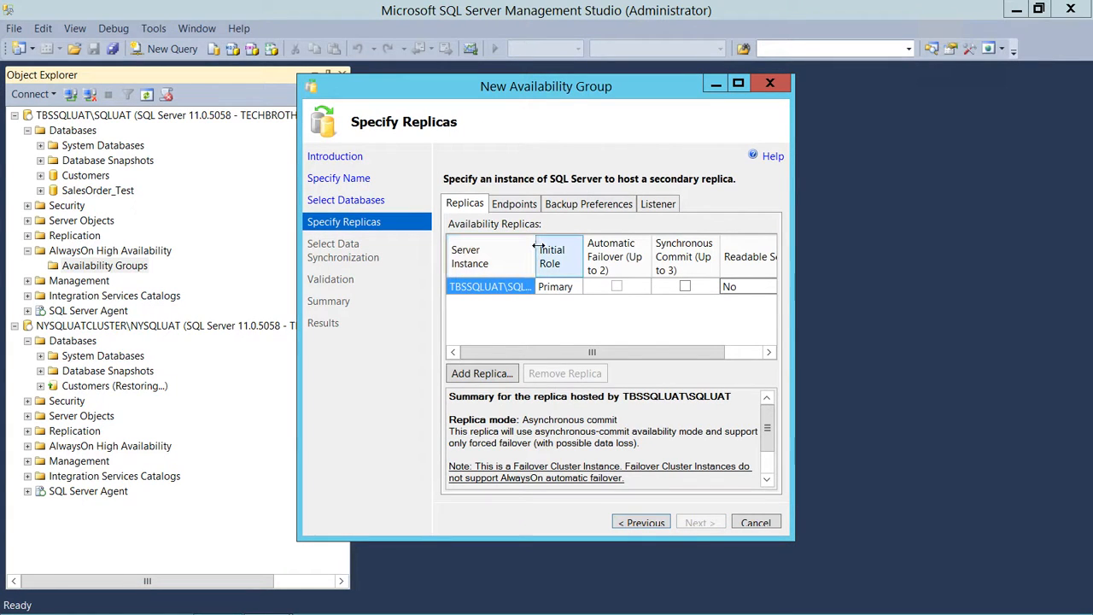
- Add NYSQLUATCLUSTER\NYSQLUAT as a secondary replica of the availability group
{"action": "left_click_drag", "start_coordinate": [583, 246], "coordinate": [613, 245]}
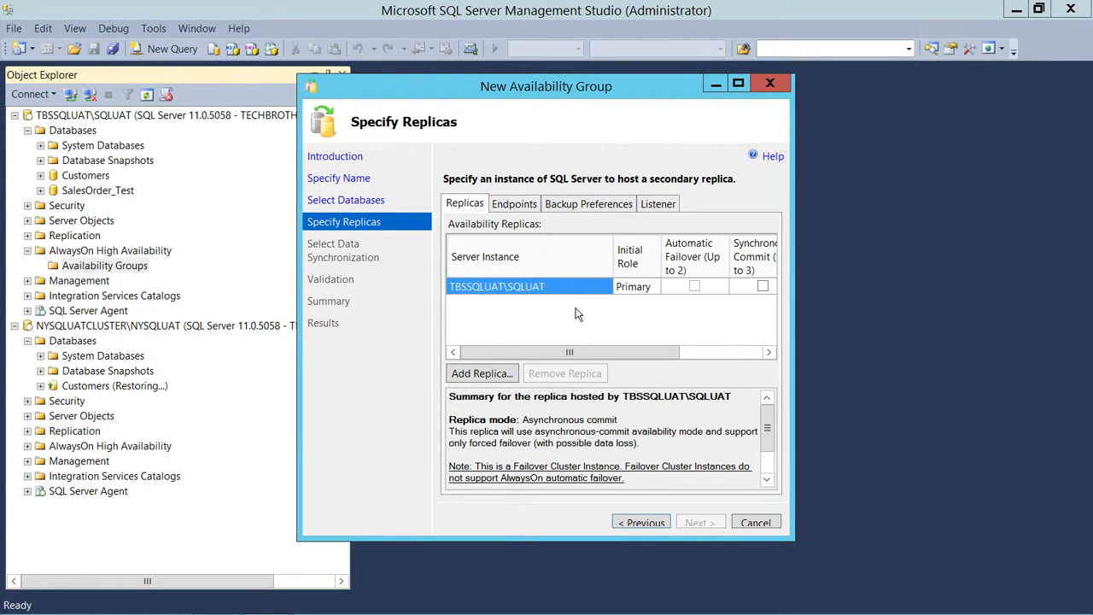
{"action": "left_click", "coordinate": [481, 373]}
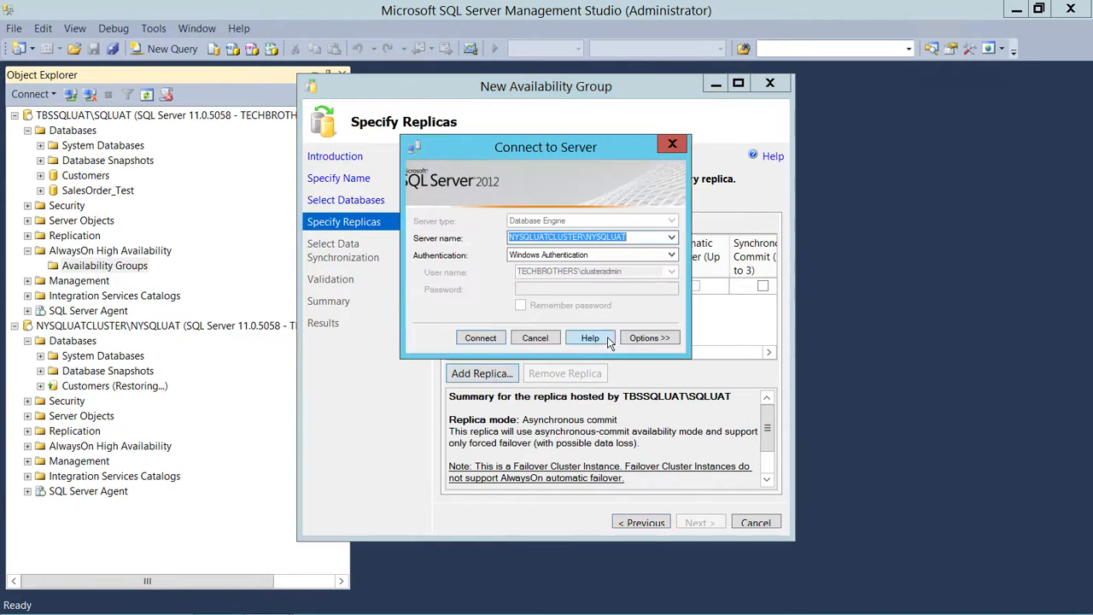
{"action": "left_click", "coordinate": [480, 338]}
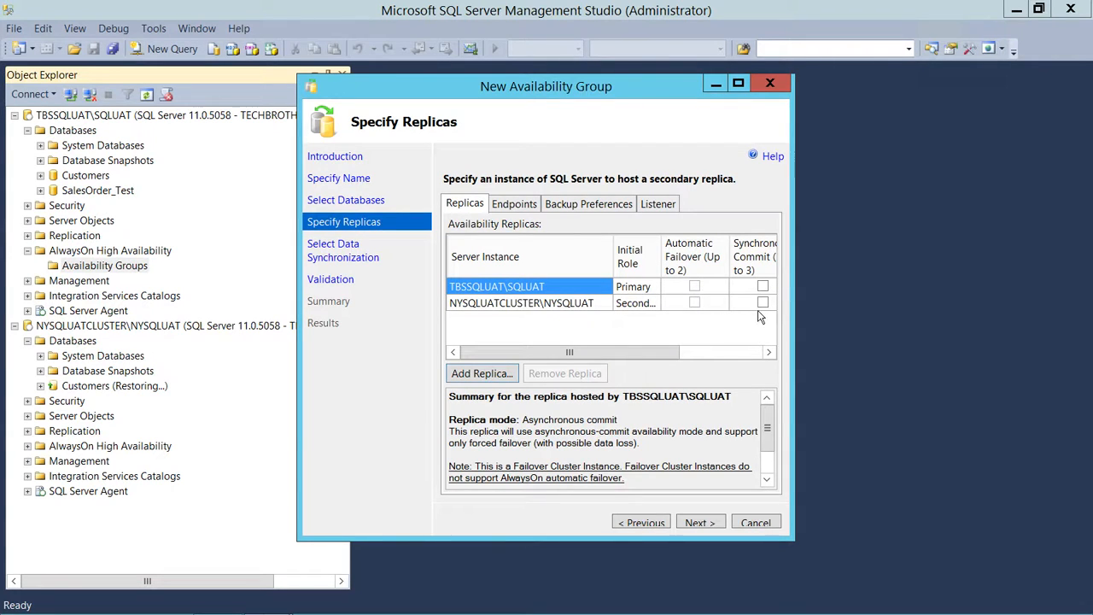
- Set Readable Secondary to Yes for the NYSQLUATCLUSTER\NYSQLUAT replica
{"action": "left_click_drag", "start_coordinate": [646, 351], "coordinate": [717, 351]}
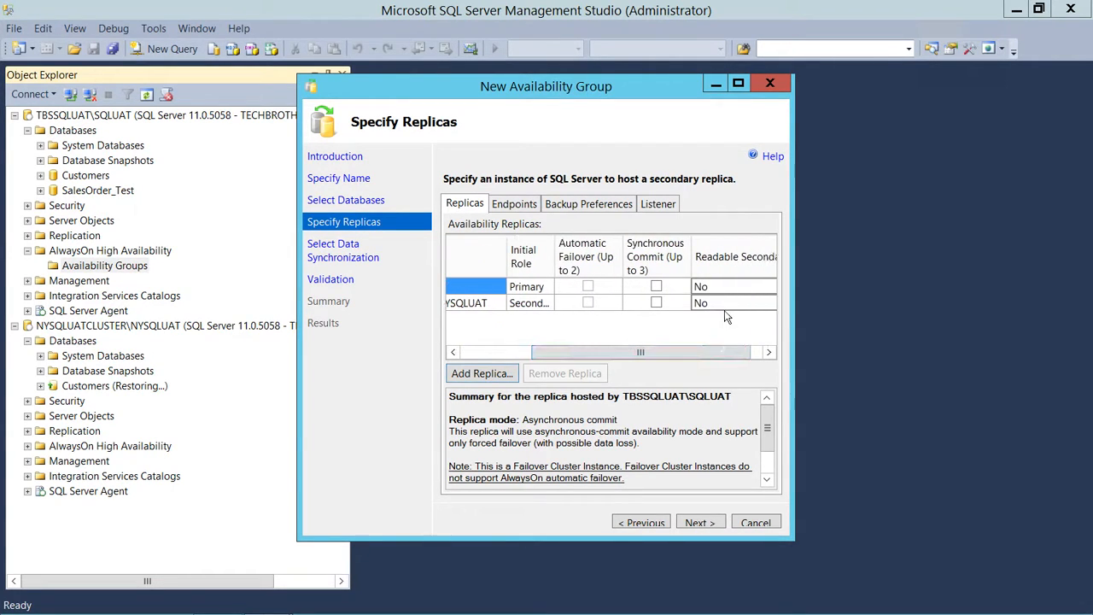
{"action": "left_click", "coordinate": [724, 306]}
{"action": "left_click", "coordinate": [730, 305]}
{"action": "left_click", "coordinate": [733, 305]}
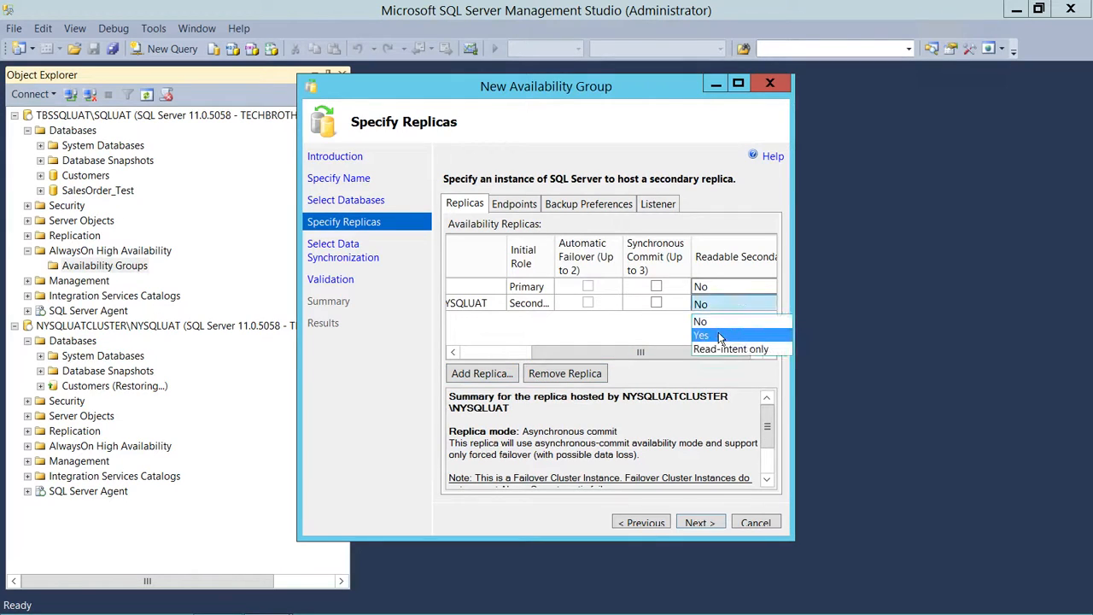
{"action": "left_click", "coordinate": [719, 336]}
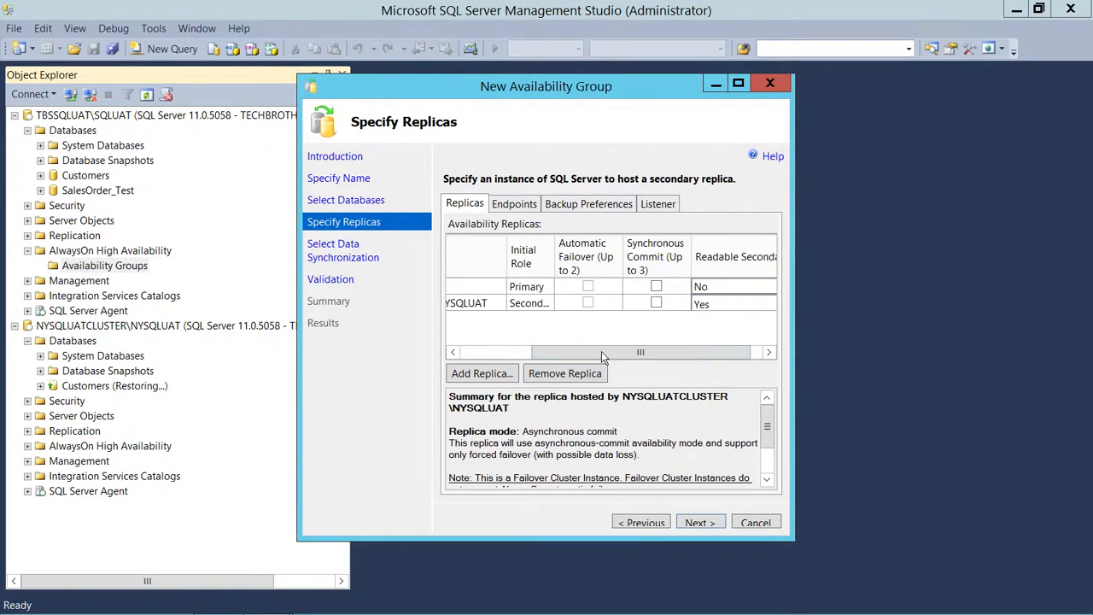
{"action": "left_click_drag", "start_coordinate": [601, 351], "coordinate": [505, 353]}
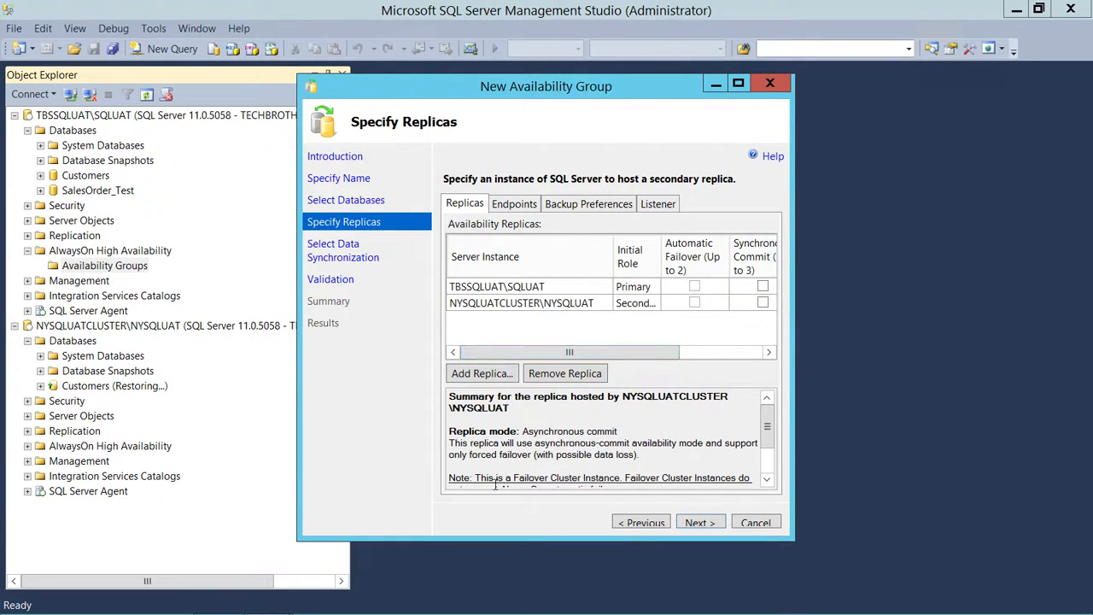
- Keep the default endpoint, backup preference and listener settings, and choose Join only as the initial data synchronization
{"action": "left_click", "coordinate": [524, 210]}
{"action": "left_click", "coordinate": [588, 206]}
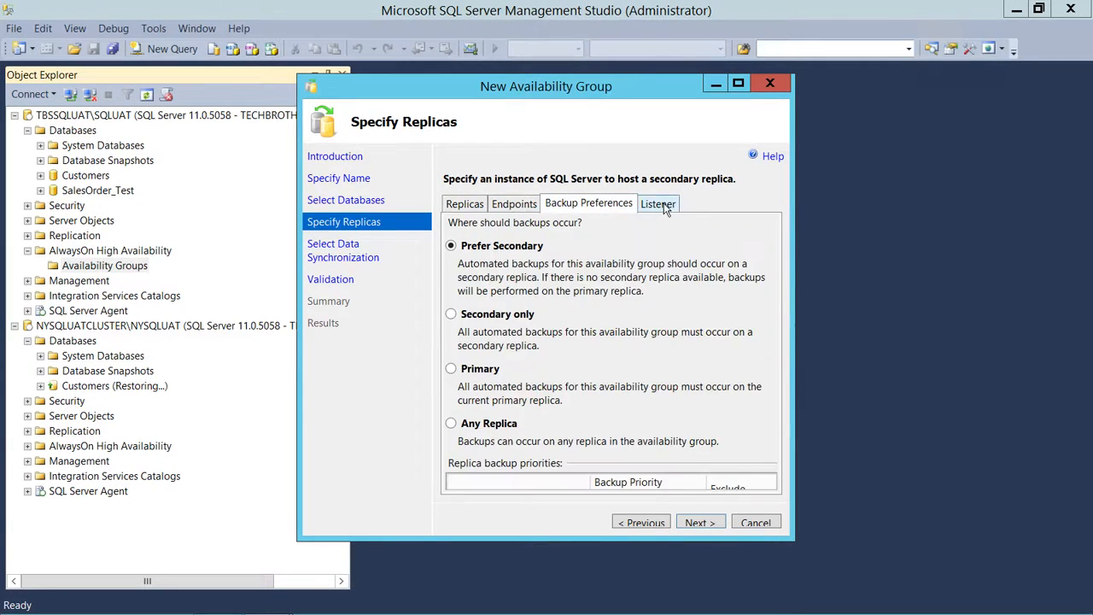
{"action": "left_click", "coordinate": [666, 208]}
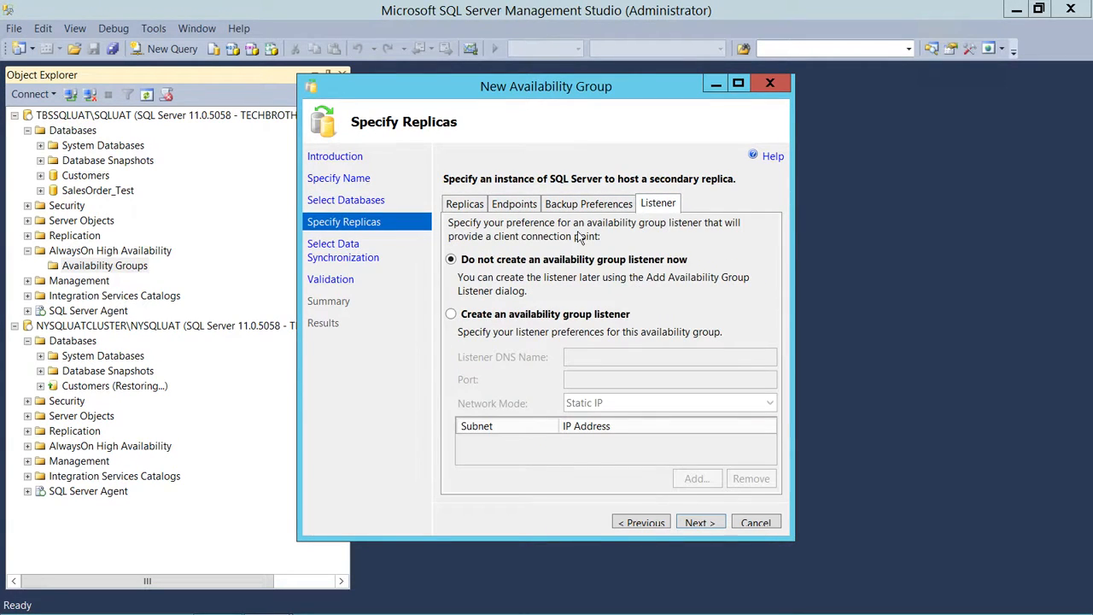
{"action": "left_click", "coordinate": [468, 205]}
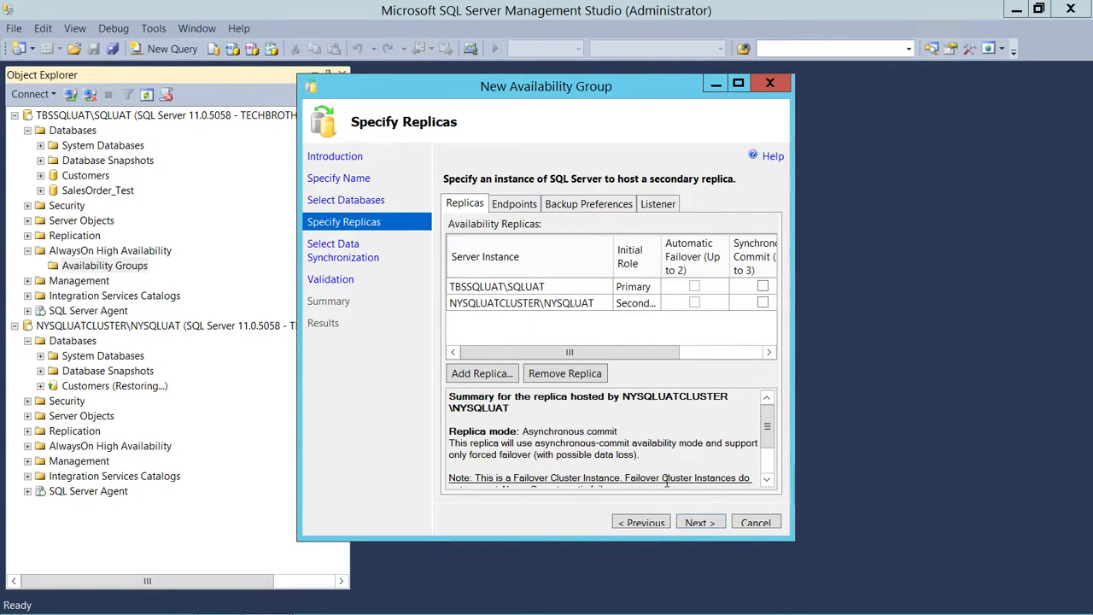
{"action": "left_click", "coordinate": [700, 523]}
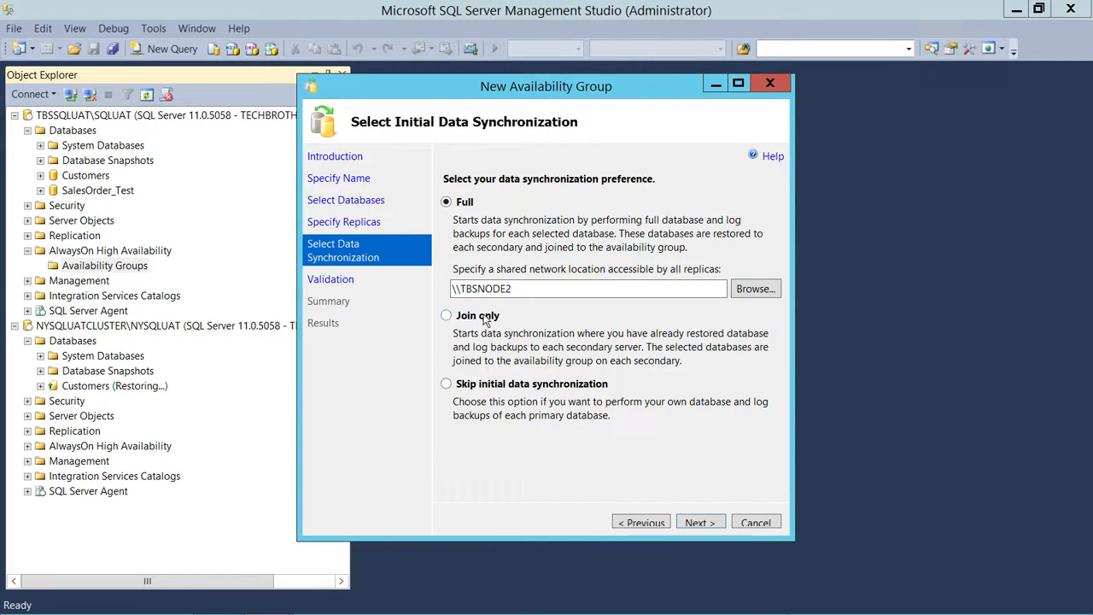
{"action": "left_click", "coordinate": [446, 316]}
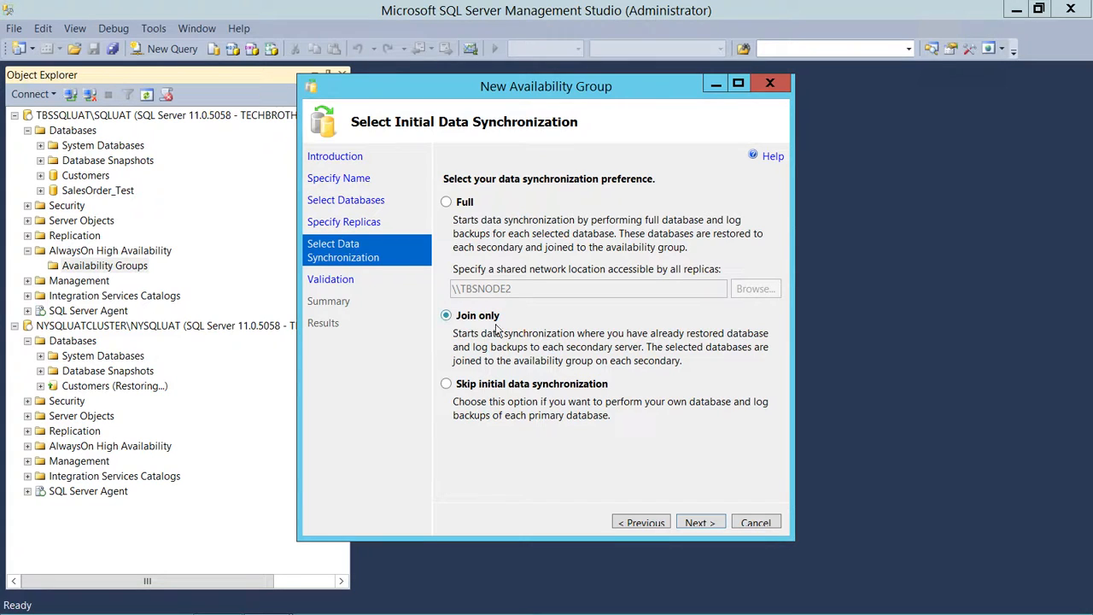
{"action": "left_click", "coordinate": [700, 522]}
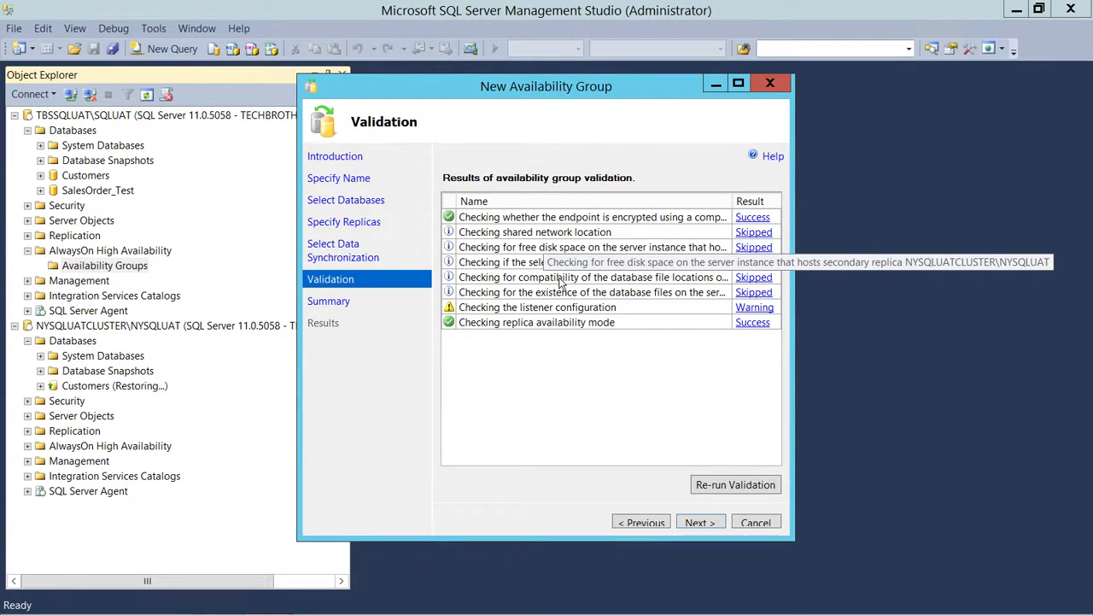
- Accept the validation page, review the summary and create the availability group, finishing the wizard
{"action": "left_click", "coordinate": [698, 522]}
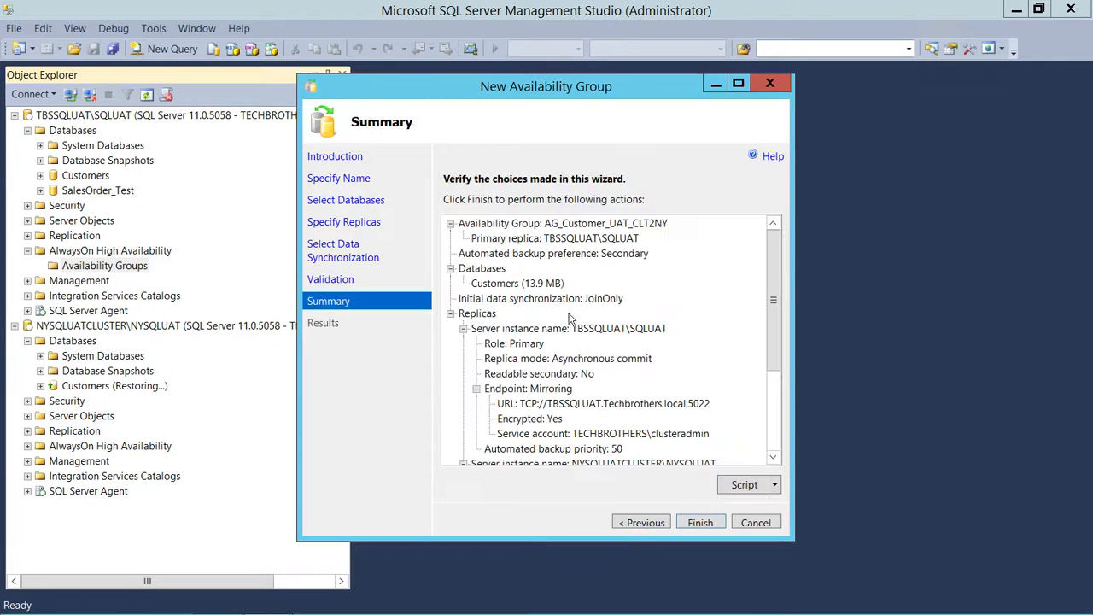
{"action": "left_click_drag", "start_coordinate": [774, 308], "coordinate": [779, 384]}
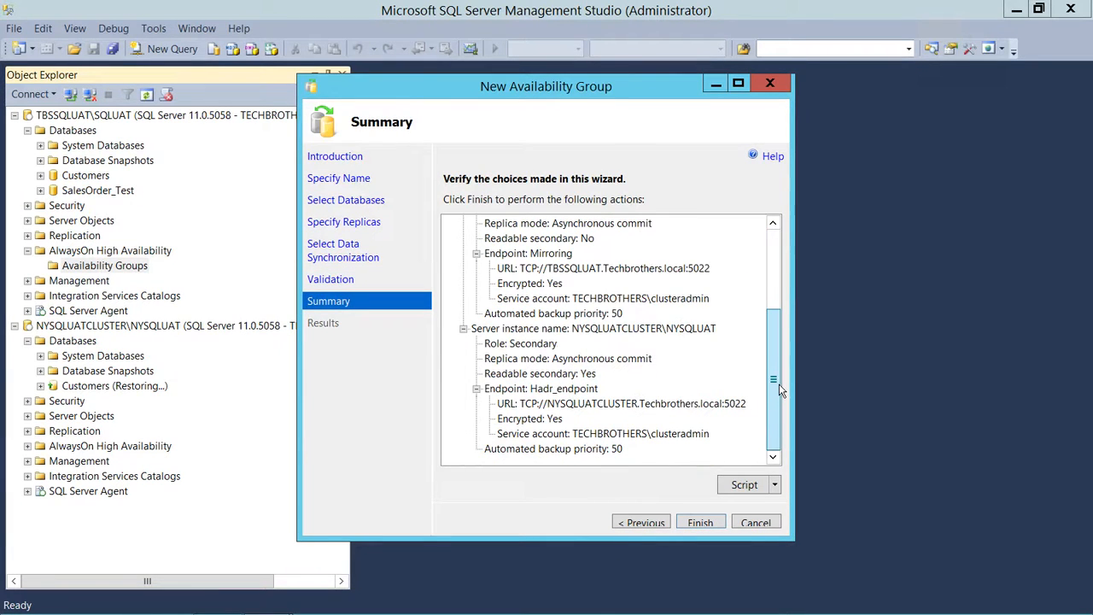
{"action": "left_click", "coordinate": [700, 524]}
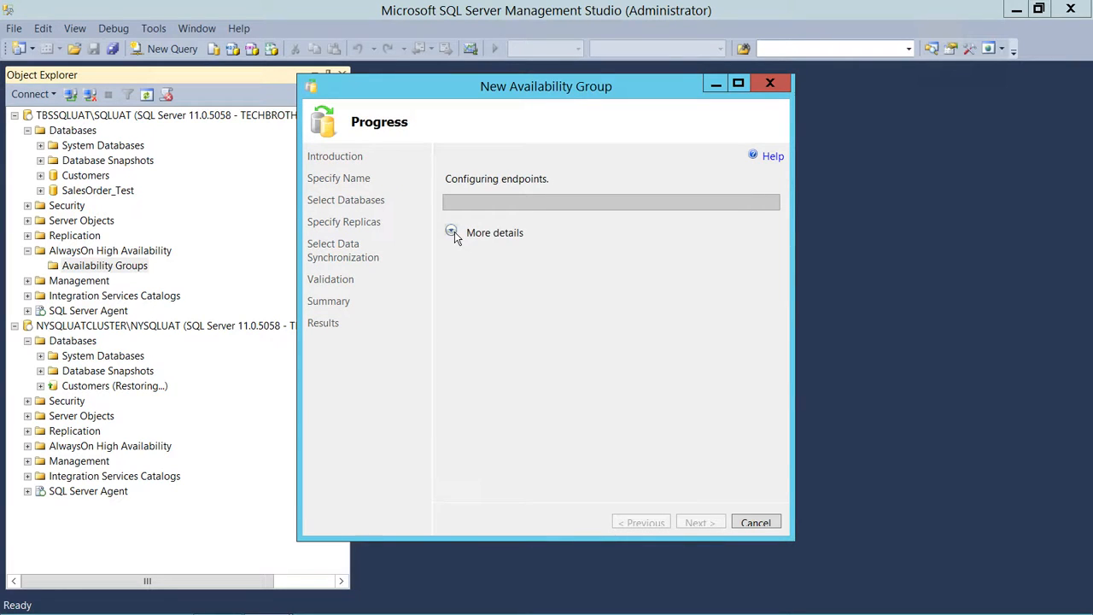
{"action": "left_click", "coordinate": [454, 231]}
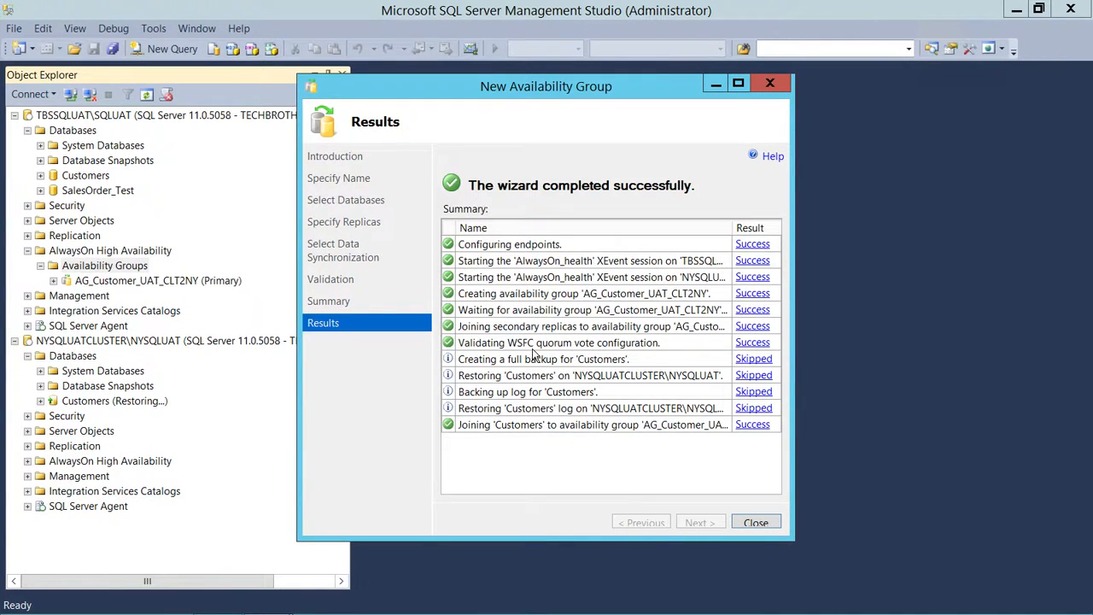
{"action": "left_click", "coordinate": [757, 522]}
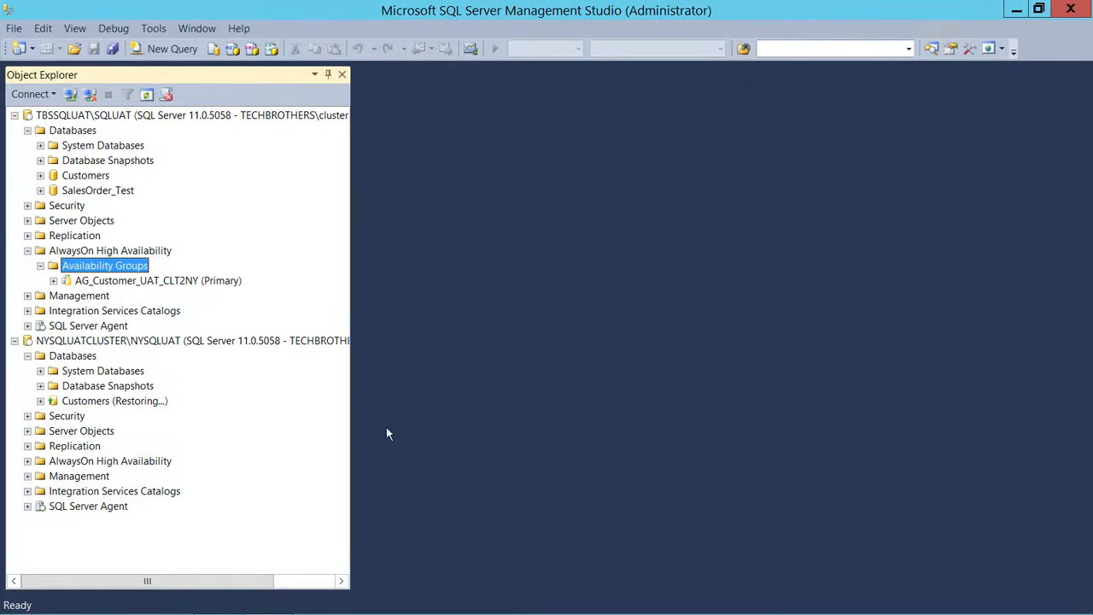
- Refresh the databases on NYSQLUATCLUSTER\NYSQLUAT and inspect the availability replicas of AG_Customer_UAT_CLT2NY
{"action": "right_click", "coordinate": [79, 356]}
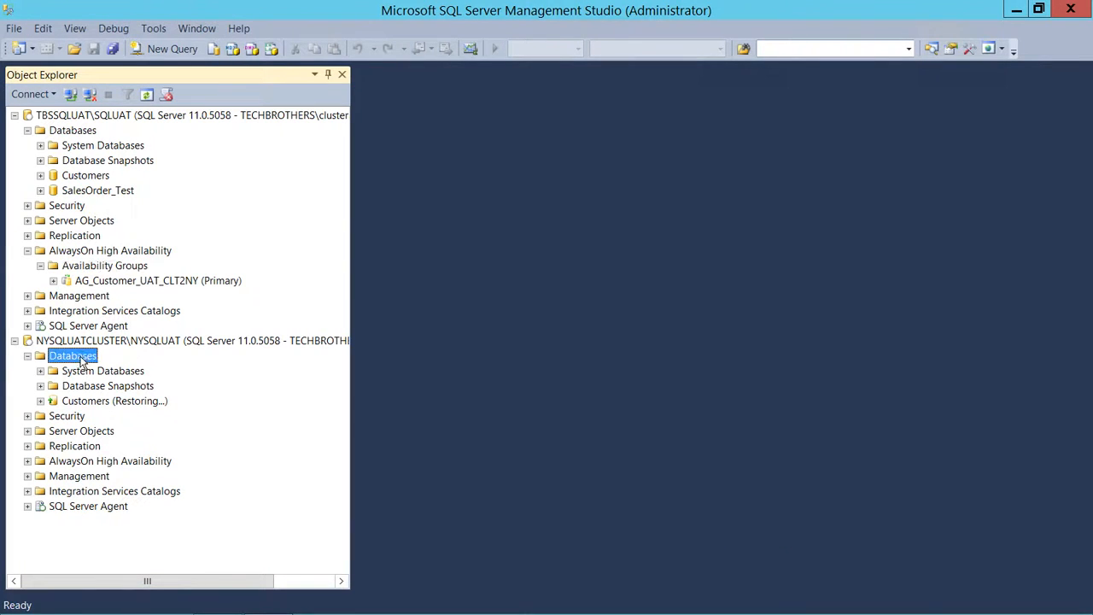
{"action": "left_click", "coordinate": [122, 518]}
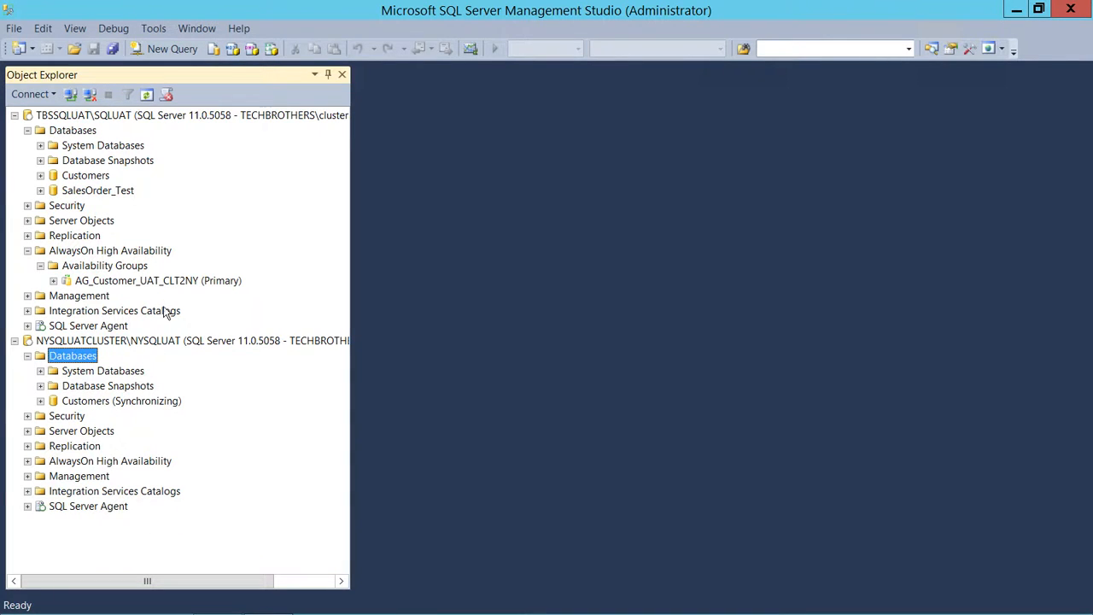
{"action": "left_click", "coordinate": [142, 284]}
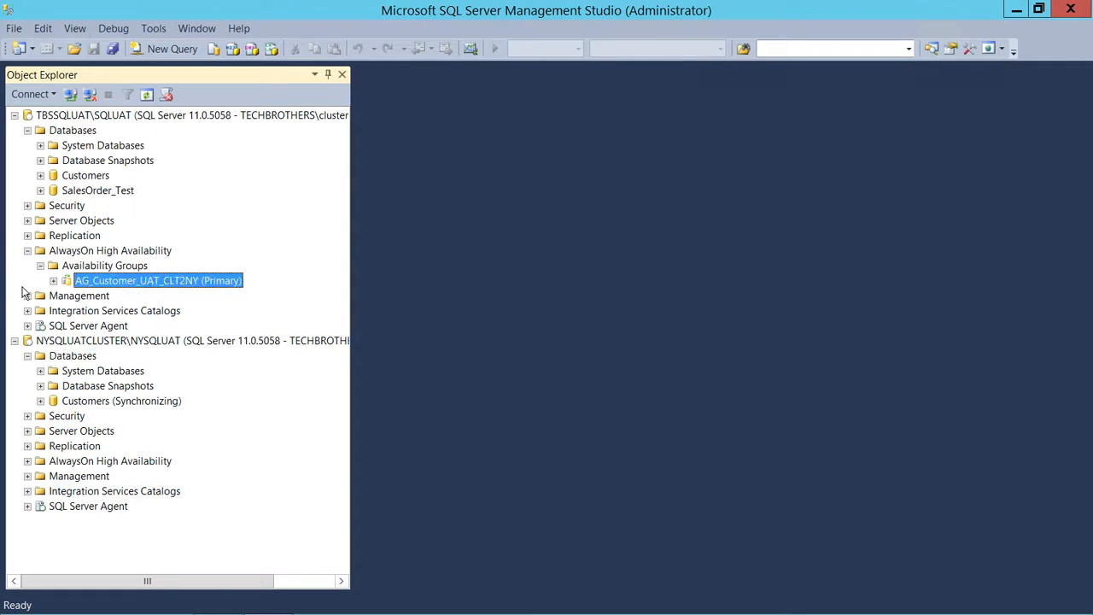
{"action": "left_click", "coordinate": [53, 280]}
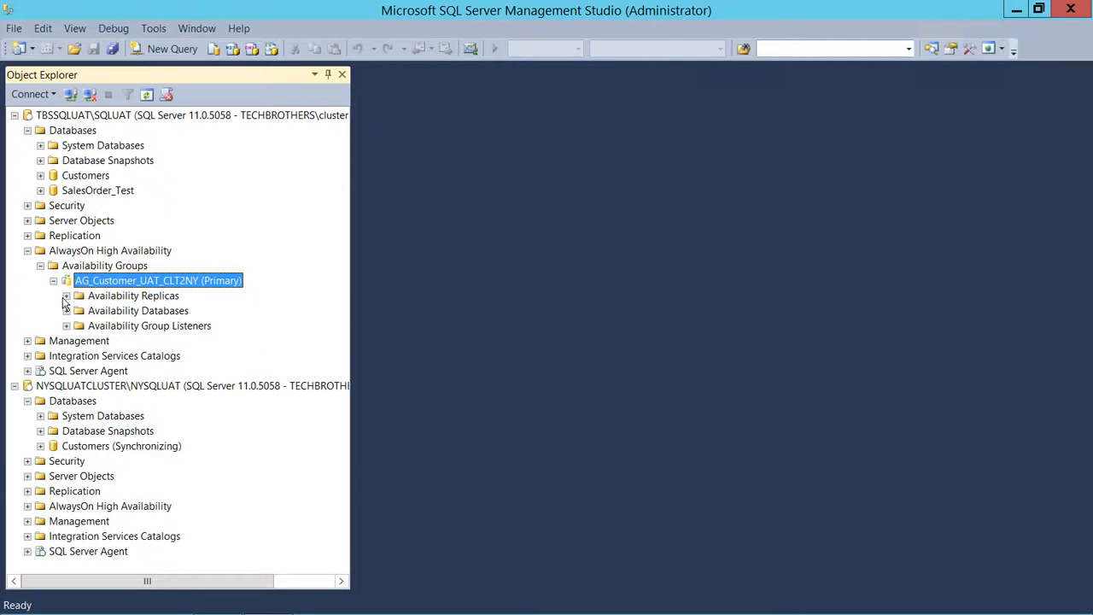
{"action": "left_click", "coordinate": [66, 295]}
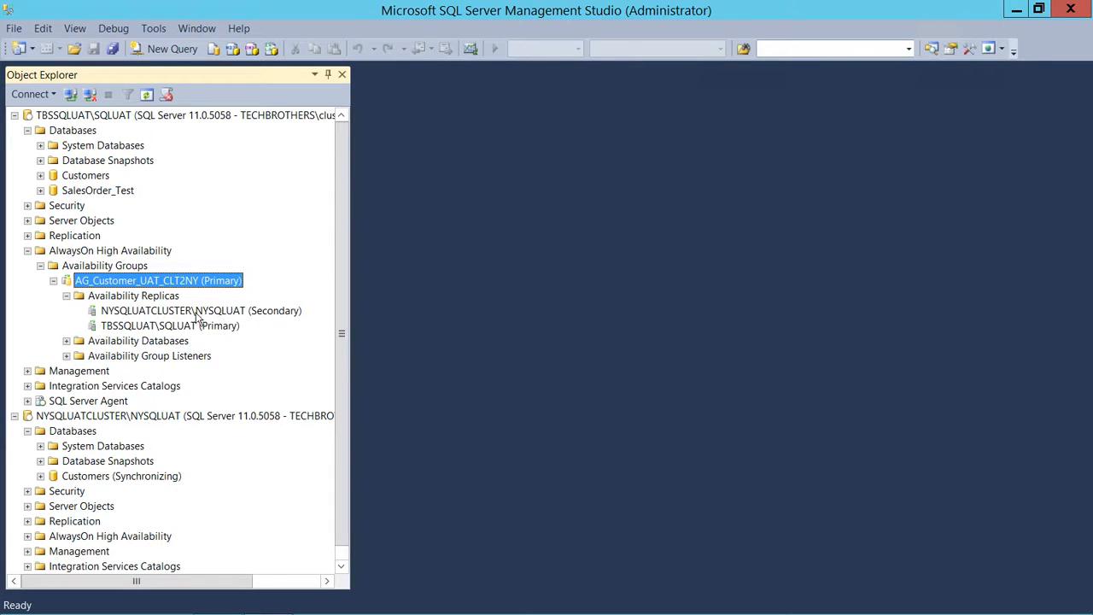
{"action": "left_click", "coordinate": [217, 313]}
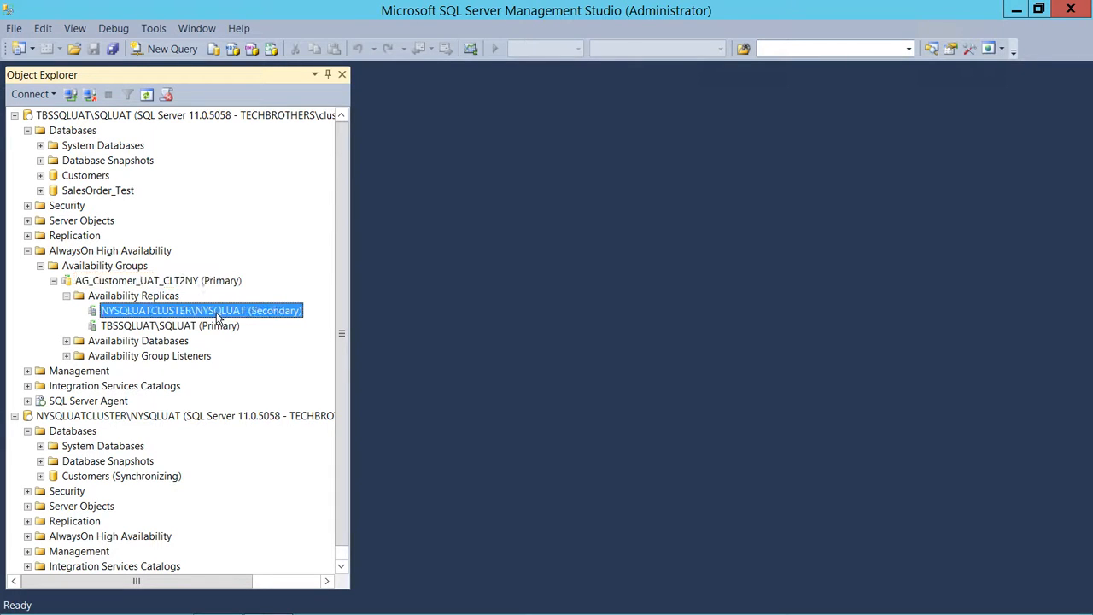
{"action": "left_click", "coordinate": [137, 328]}
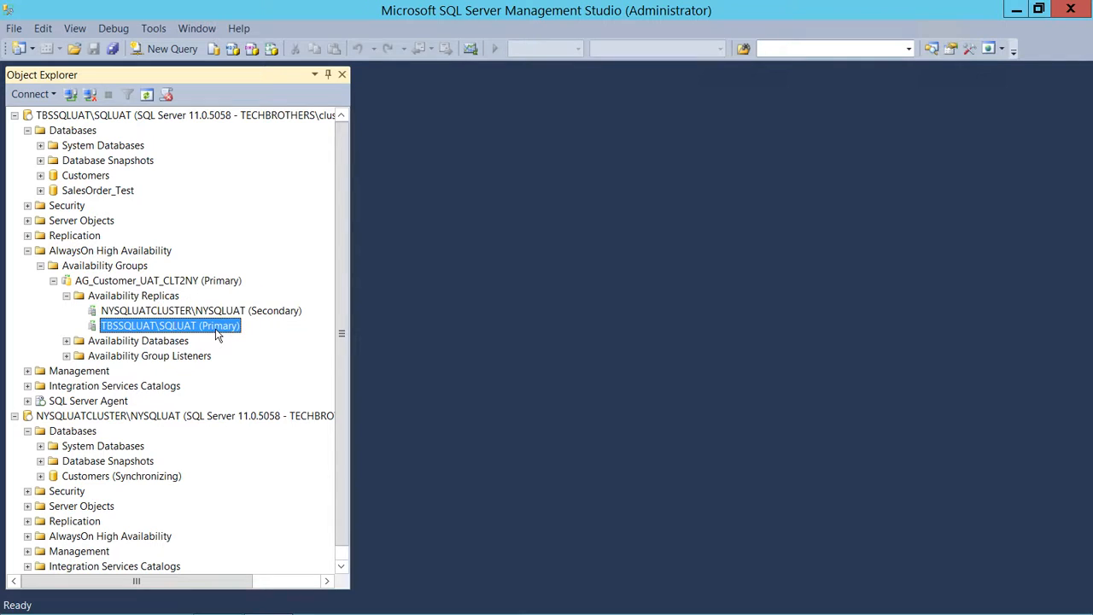
{"action": "left_click", "coordinate": [52, 280]}
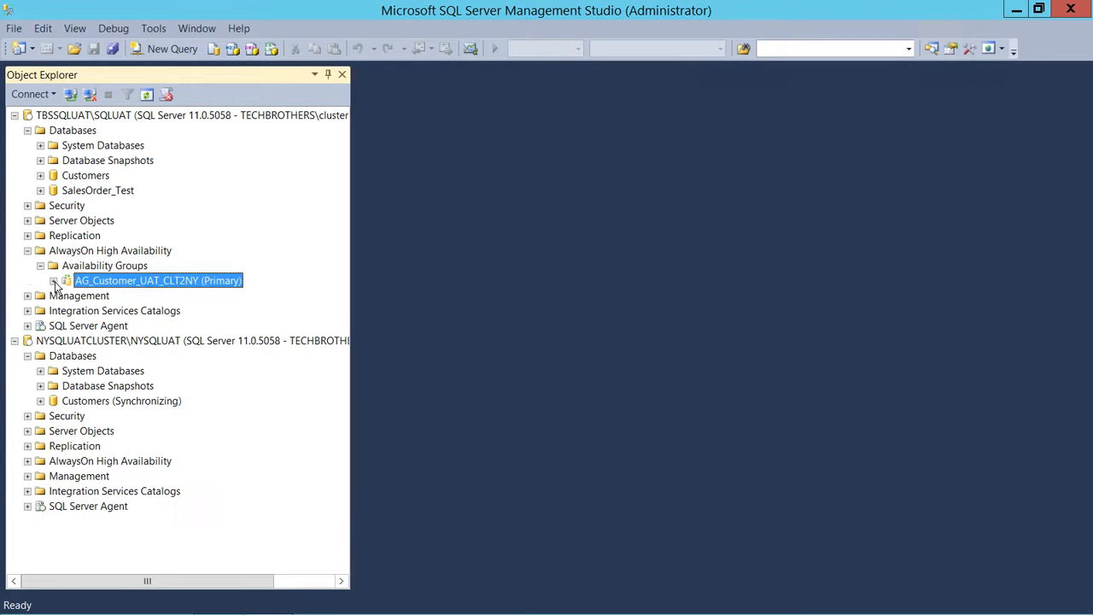
{"action": "left_click", "coordinate": [53, 280]}
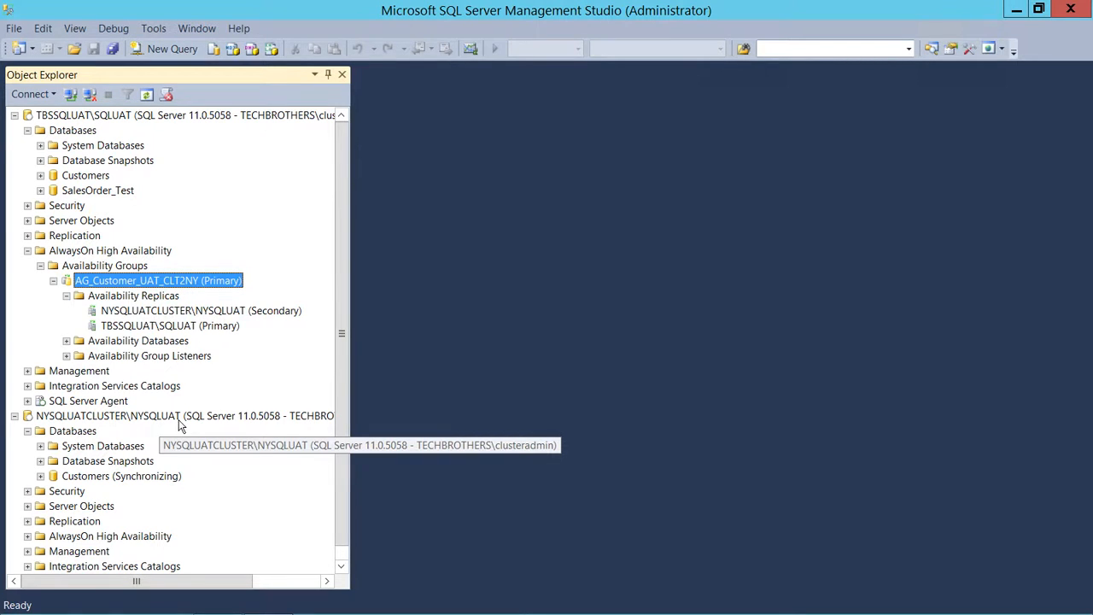
- Start a failover of AG_Customer_UAT_CLT2NY to NYSQLUATCLUSTER\NYSQLUAT as new primary replica and confirm the potential data loss
{"action": "right_click", "coordinate": [212, 281]}
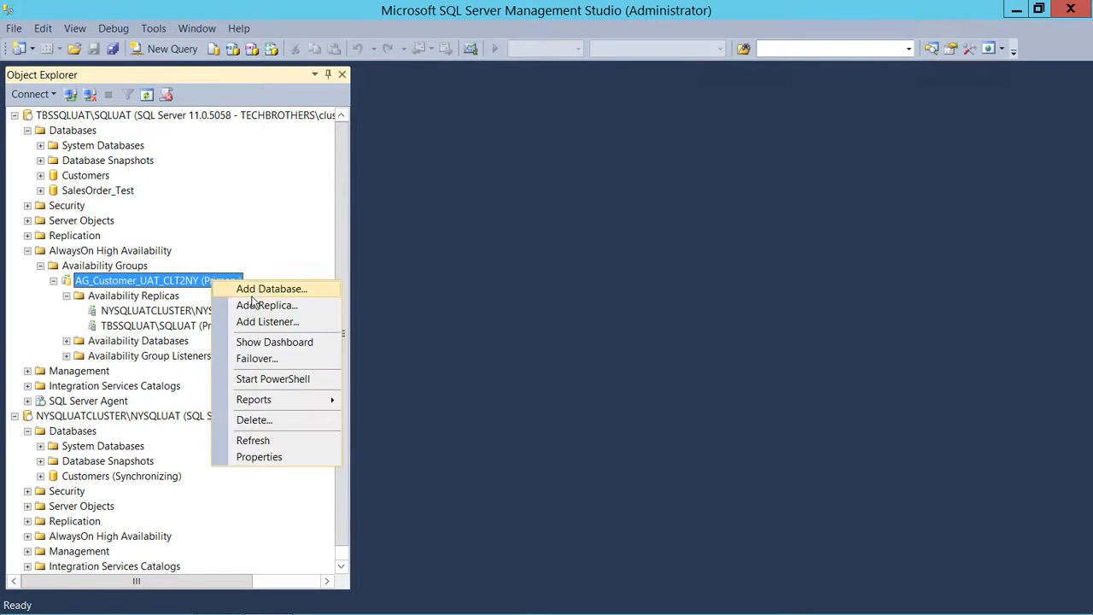
{"action": "left_click", "coordinate": [302, 359]}
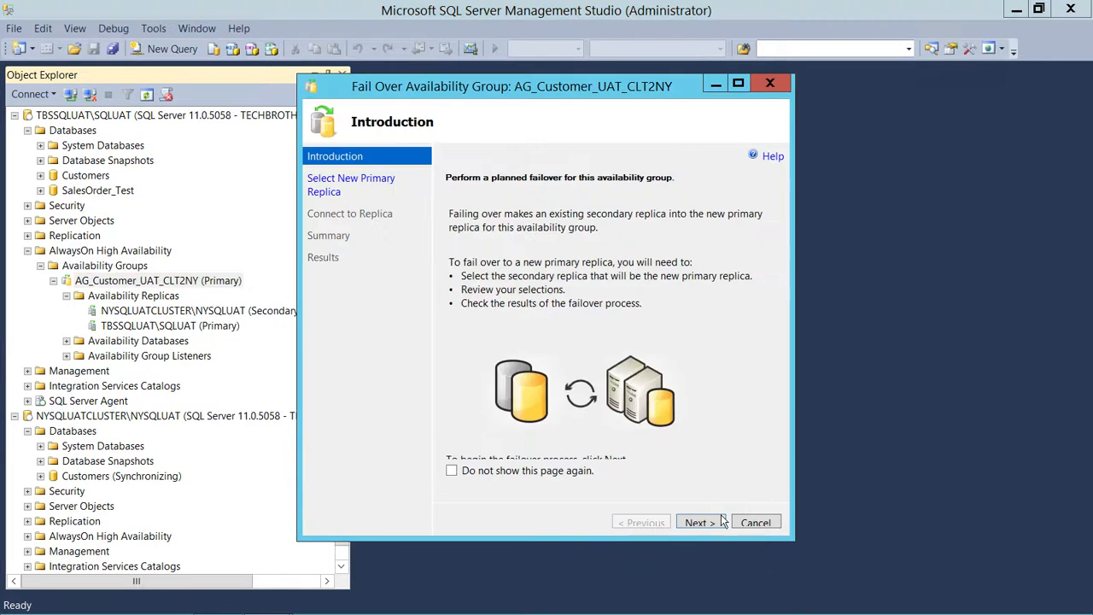
{"action": "left_click", "coordinate": [697, 523]}
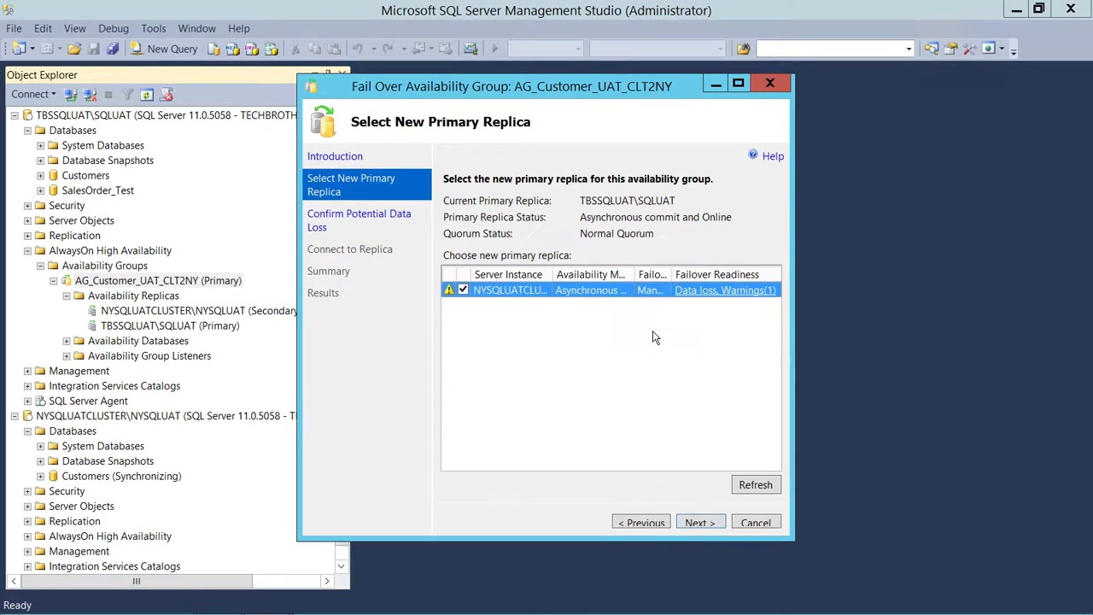
{"action": "left_click", "coordinate": [698, 522]}
{"action": "left_click", "coordinate": [446, 291]}
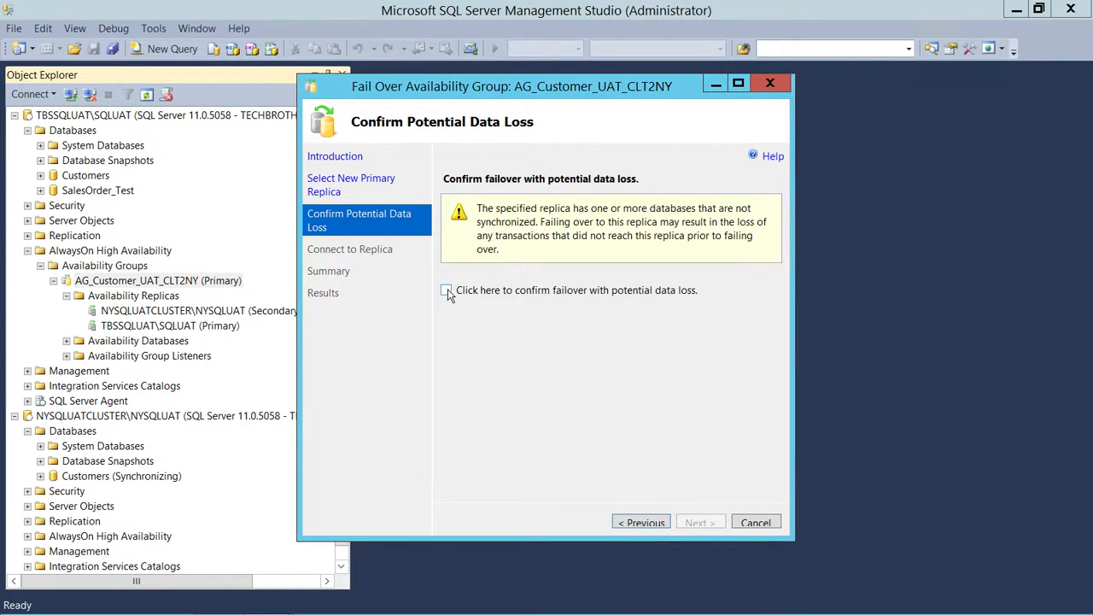
{"action": "left_click", "coordinate": [698, 523]}
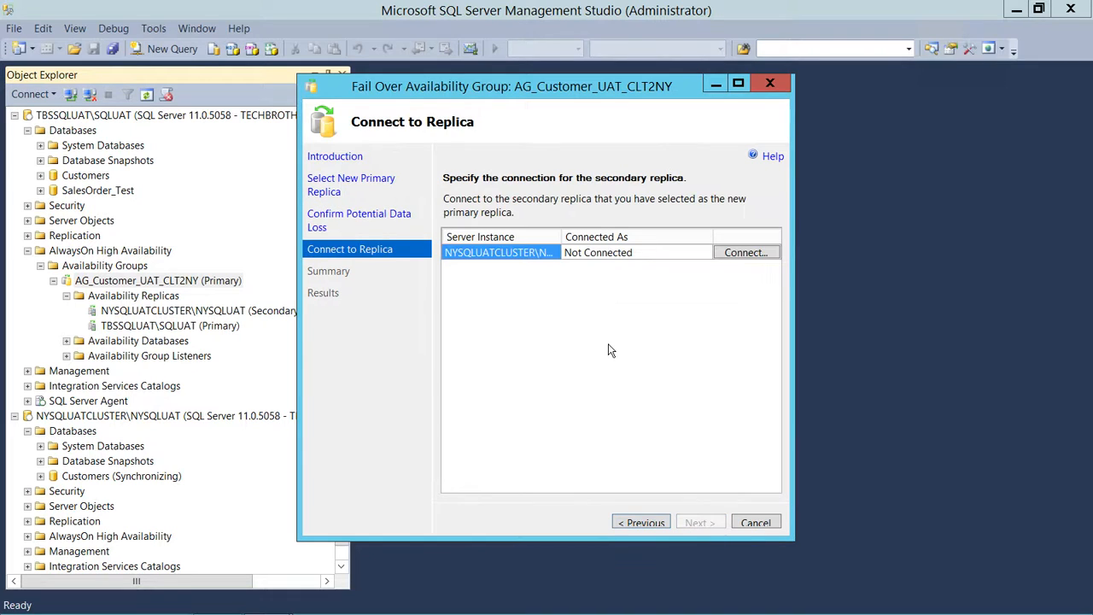
- Connect to the NYSQLUATCLUSTER\NYSQLUAT replica with Windows Authentication, then run the failover and close the wizard
{"action": "left_click", "coordinate": [744, 253]}
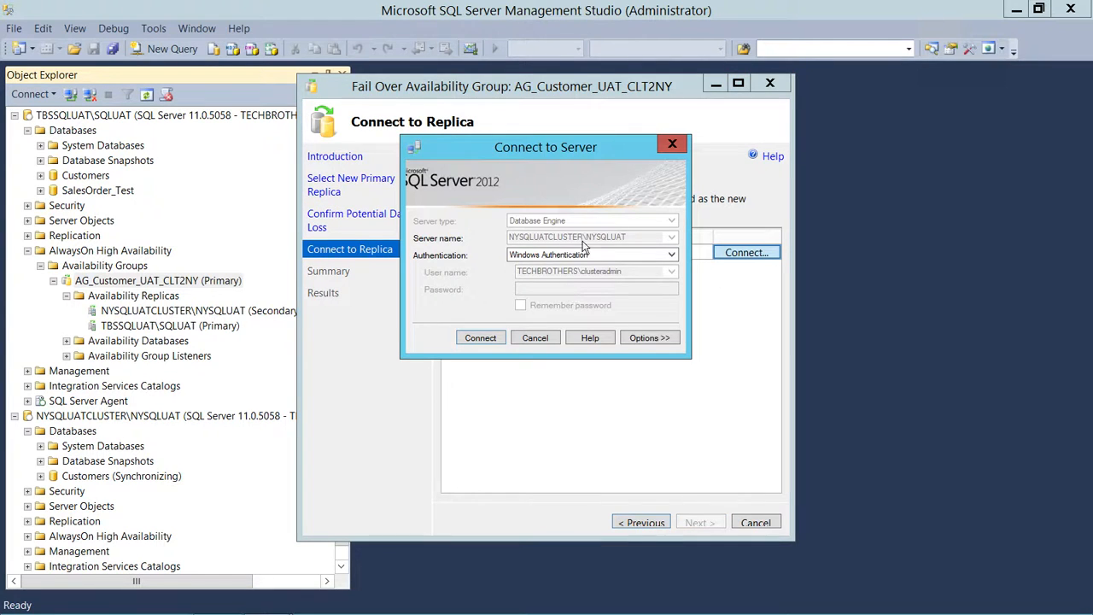
{"action": "left_click", "coordinate": [478, 338]}
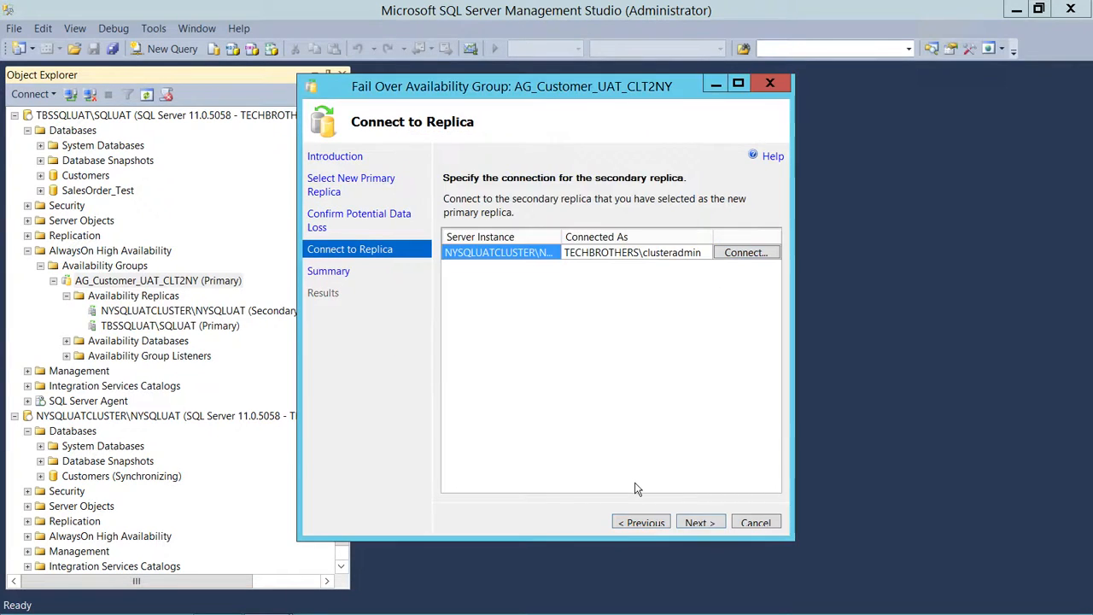
{"action": "left_click", "coordinate": [698, 523]}
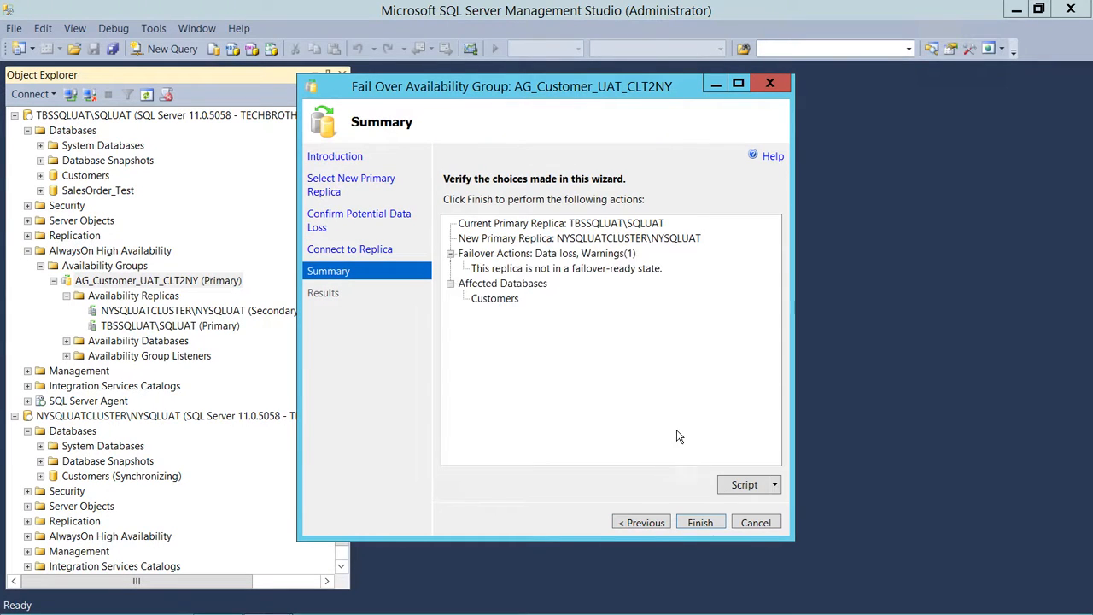
{"action": "left_click", "coordinate": [700, 523]}
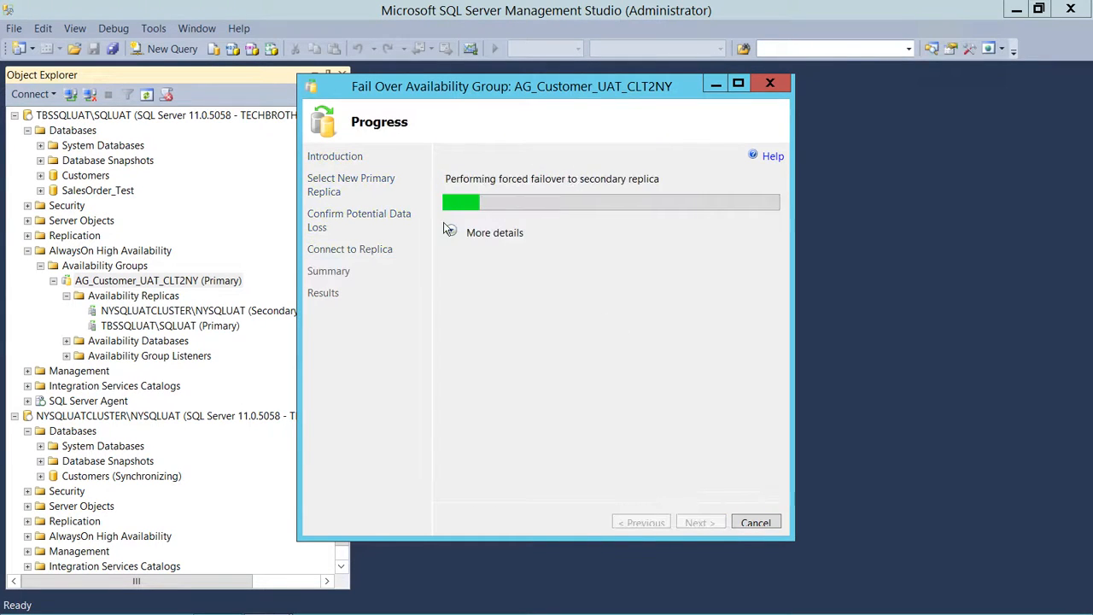
{"action": "left_click", "coordinate": [452, 232]}
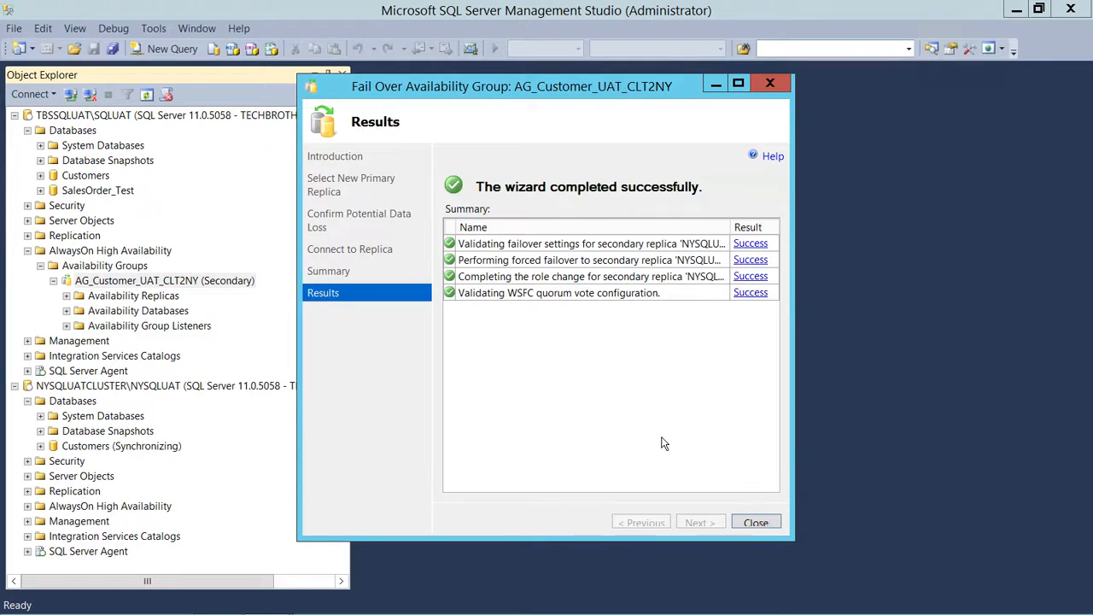
{"action": "left_click", "coordinate": [755, 523]}
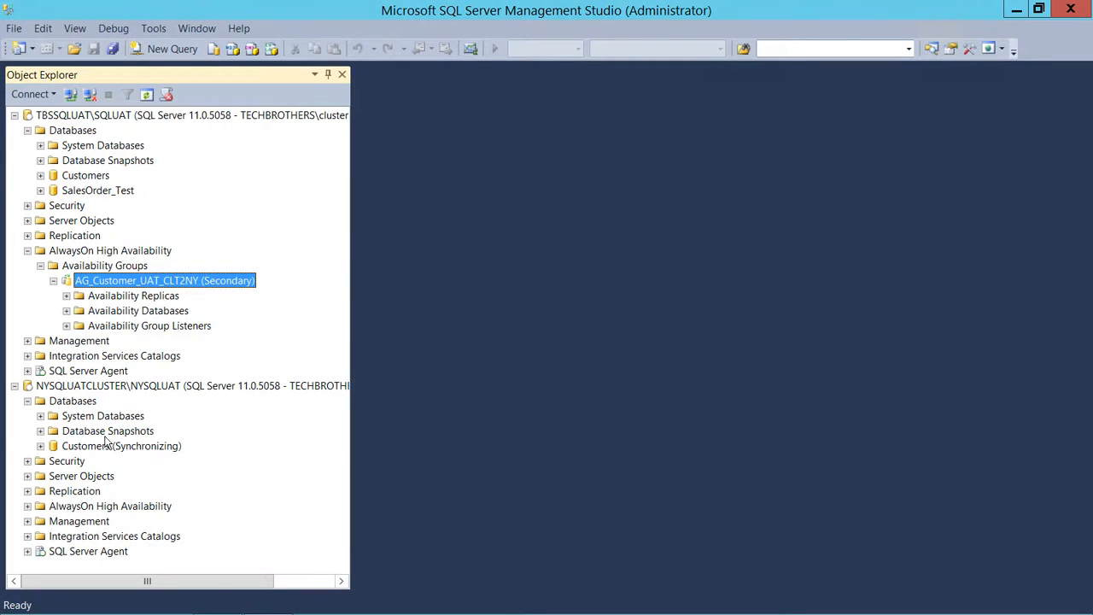
- Refresh the databases on NYSQLUATCLUSTER\NYSQLUAT and check the role of AG_Customer_UAT_CLT2NY under its availability groups
{"action": "right_click", "coordinate": [84, 398]}
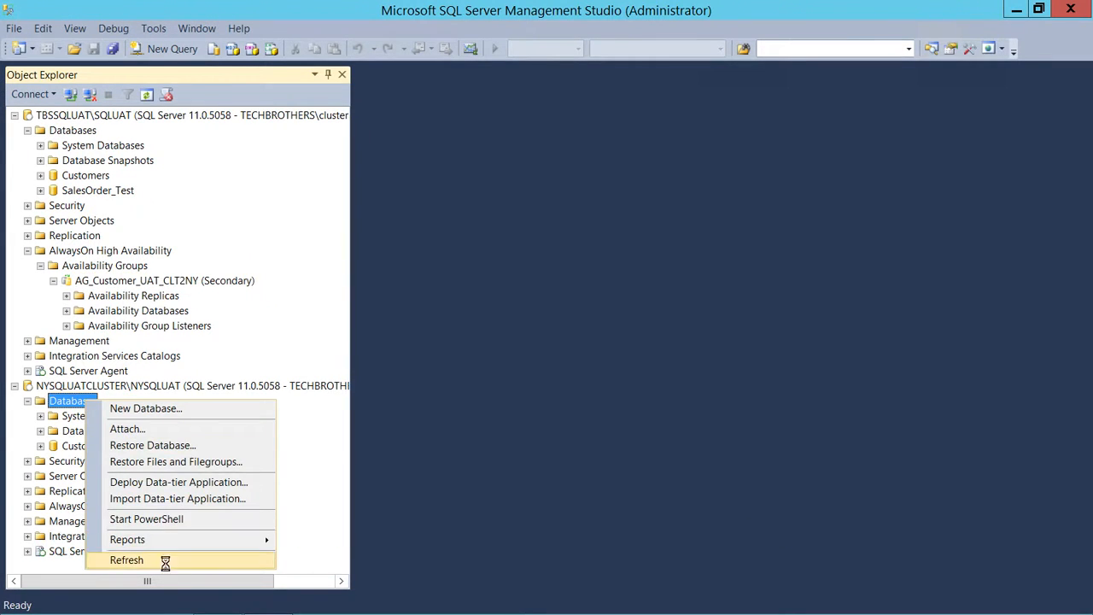
{"action": "left_click", "coordinate": [164, 560]}
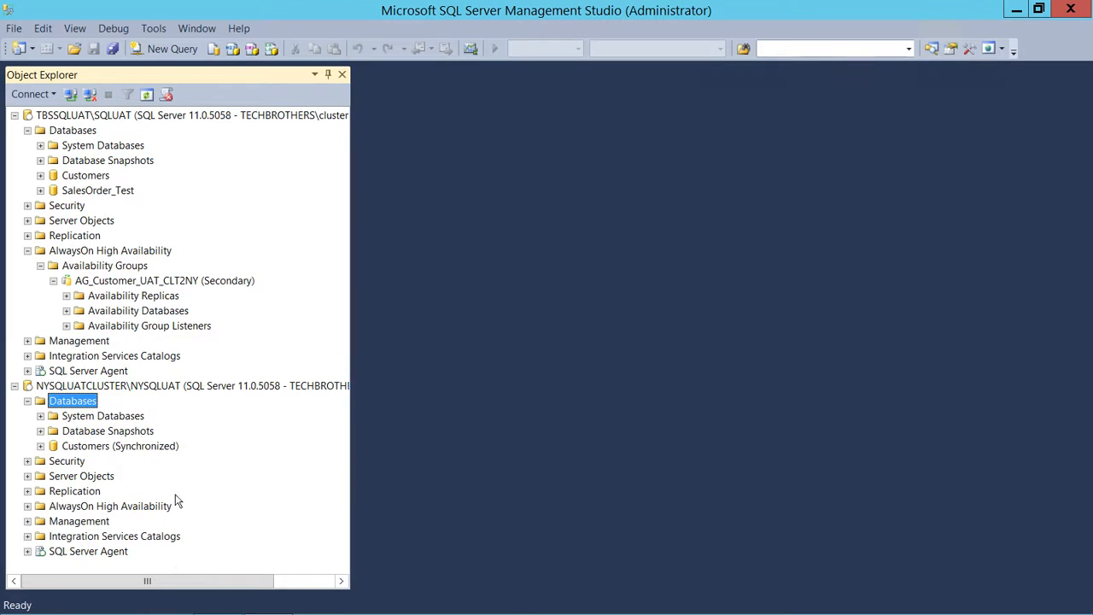
{"action": "left_click", "coordinate": [212, 285]}
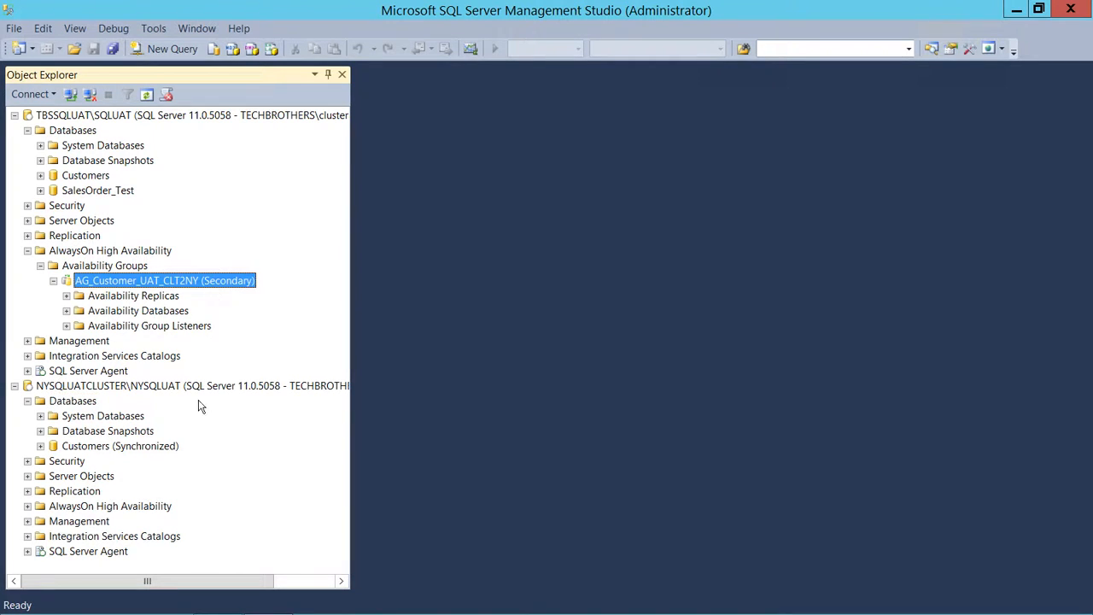
{"action": "left_click", "coordinate": [27, 506]}
{"action": "left_click_drag", "start_coordinate": [234, 474], "coordinate": [176, 605]}
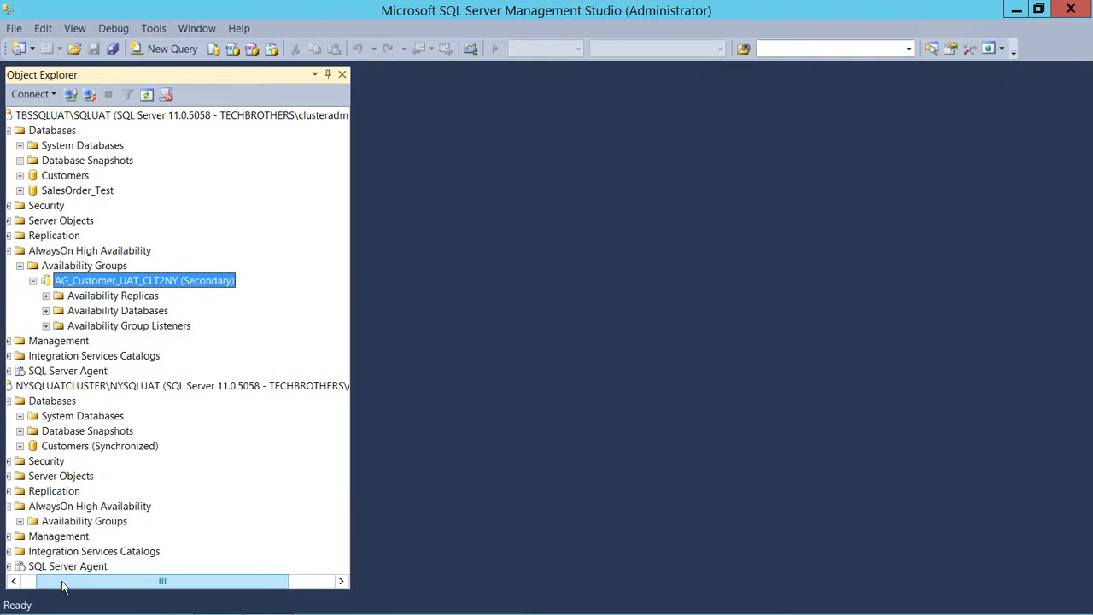
{"action": "left_click_drag", "start_coordinate": [61, 581], "coordinate": [39, 581]}
{"action": "left_click", "coordinate": [40, 521]}
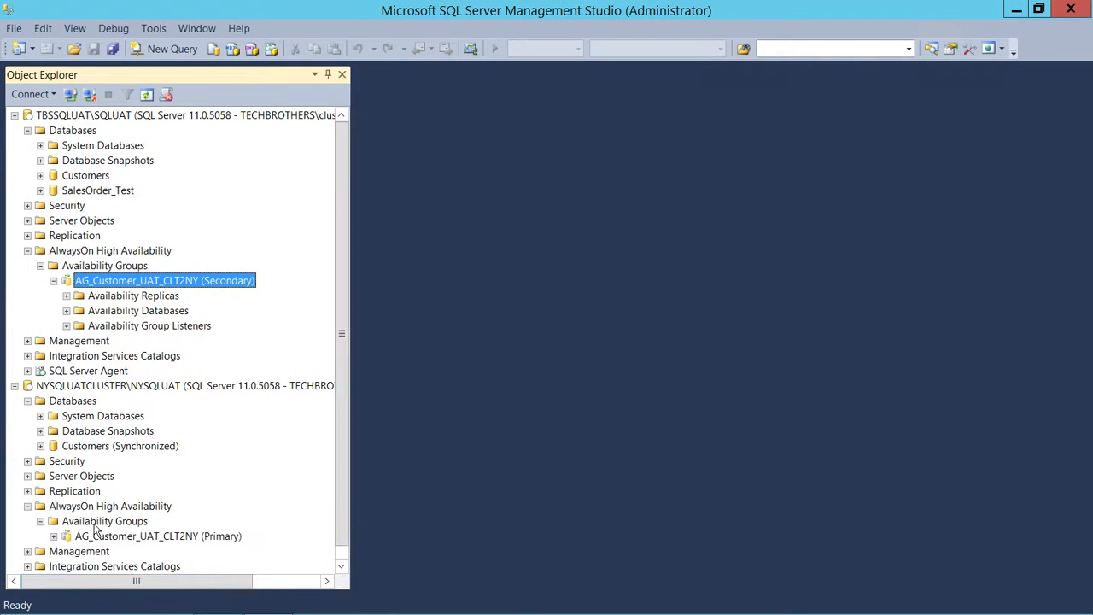
{"action": "left_click", "coordinate": [144, 538]}
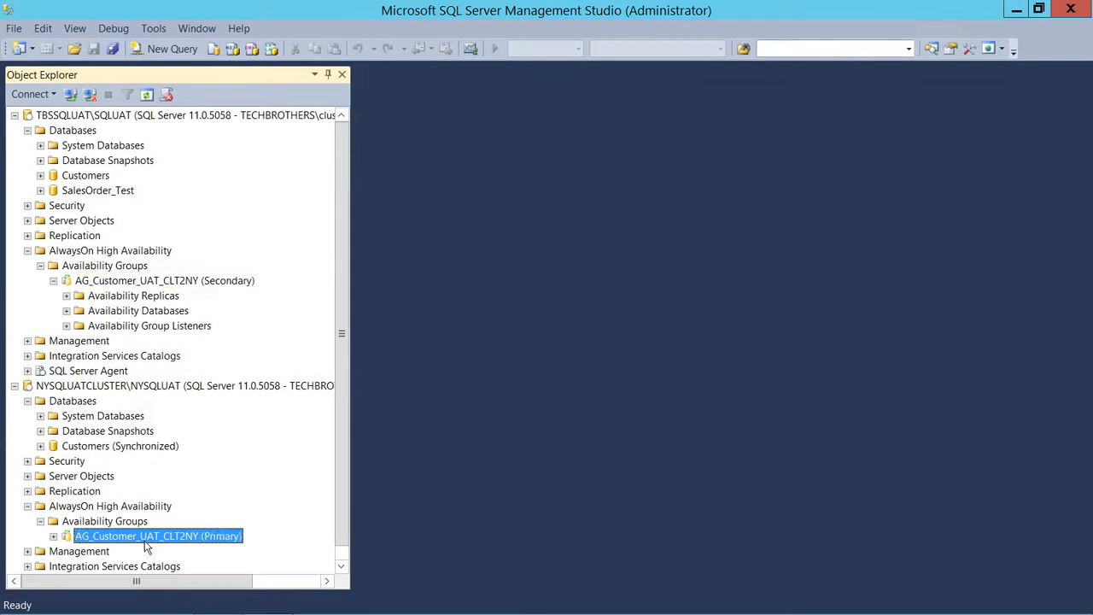
- Start a failover of AG_Customer_UAT_CLT2NY back to TBSSQLUAT\SQLUAT as new primary replica and confirm the potential data loss
{"action": "right_click", "coordinate": [199, 542]}
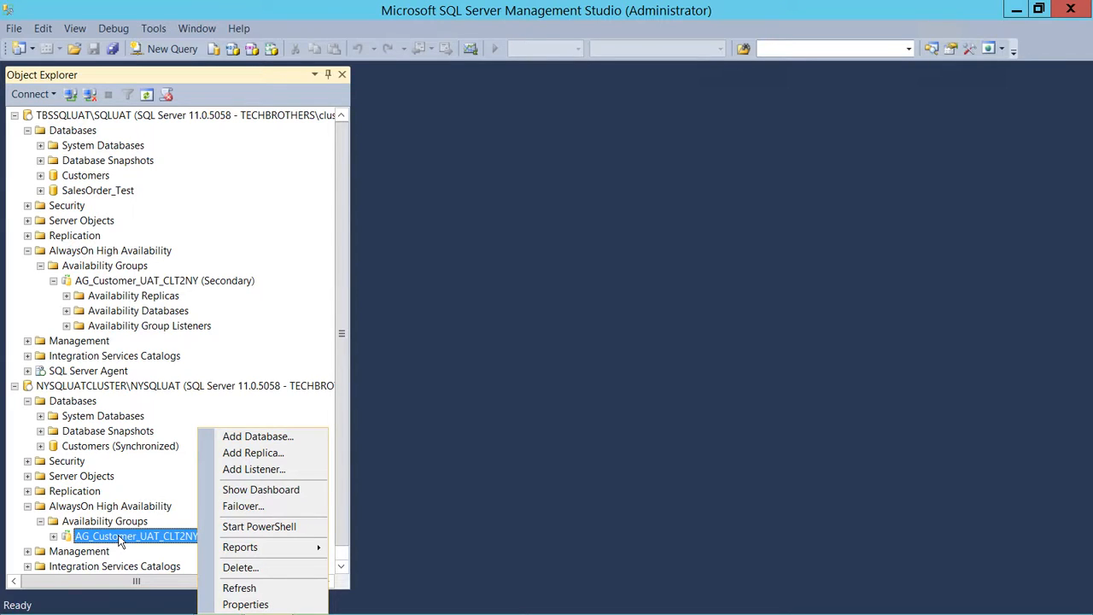
{"action": "left_click", "coordinate": [244, 505]}
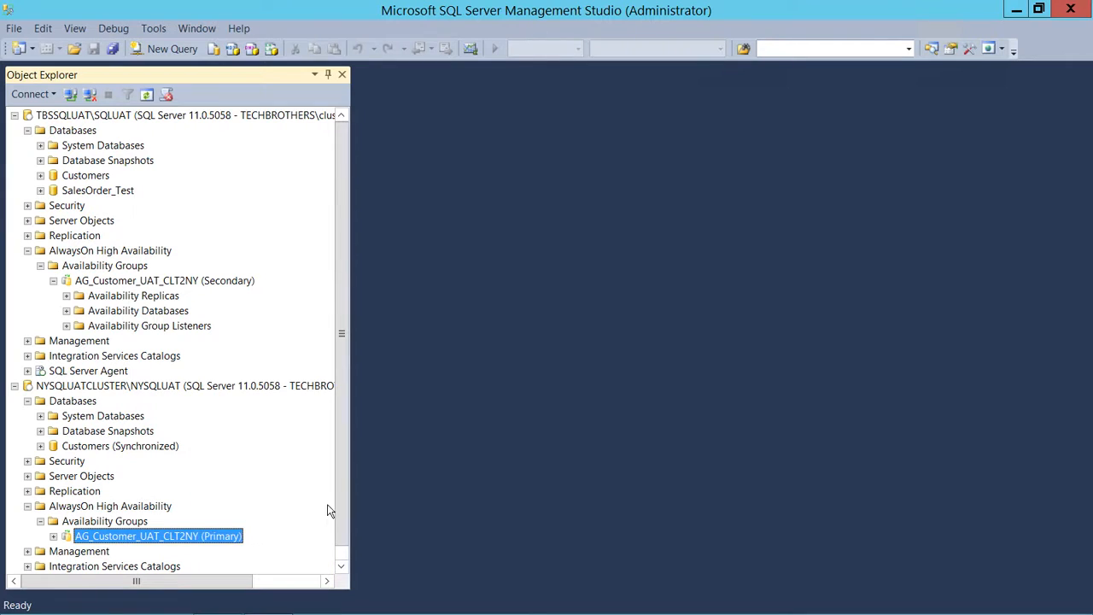
{"action": "left_click", "coordinate": [693, 521]}
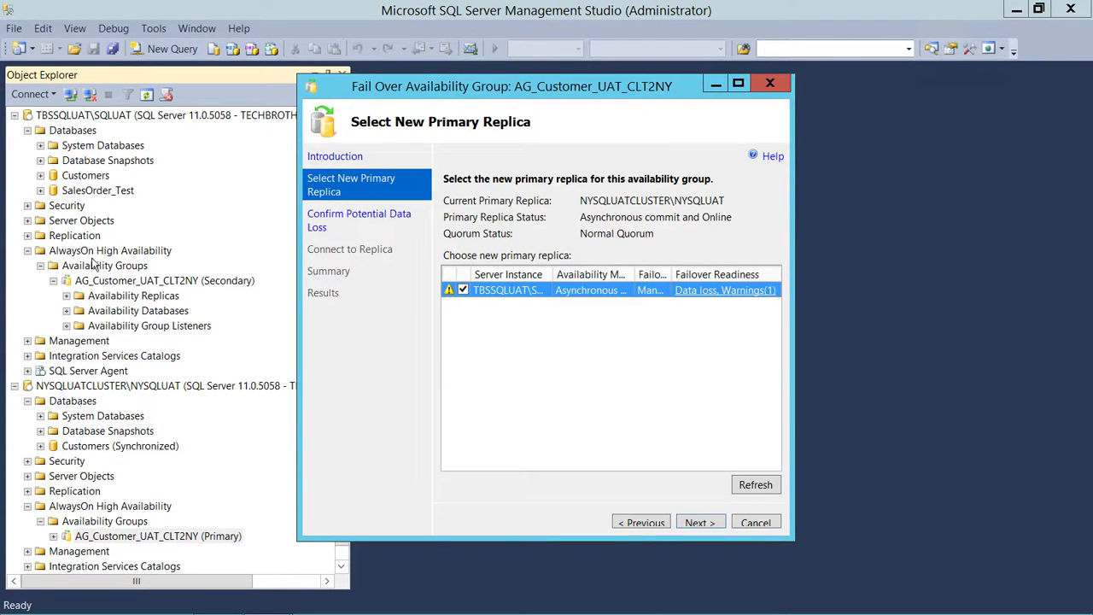
{"action": "left_click", "coordinate": [695, 520]}
{"action": "left_click", "coordinate": [445, 291]}
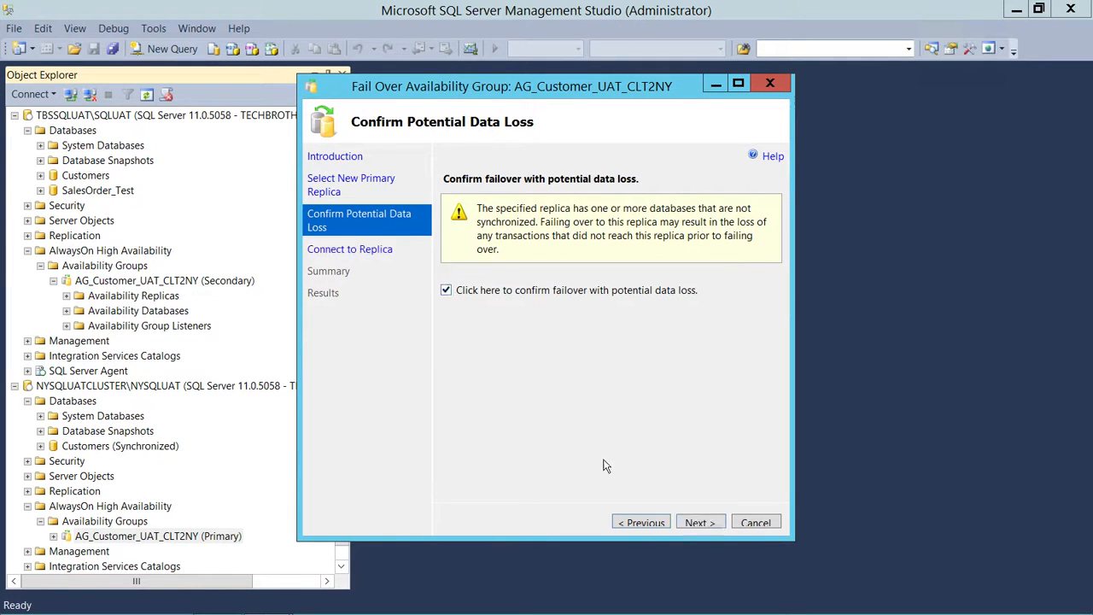
{"action": "left_click", "coordinate": [693, 522]}
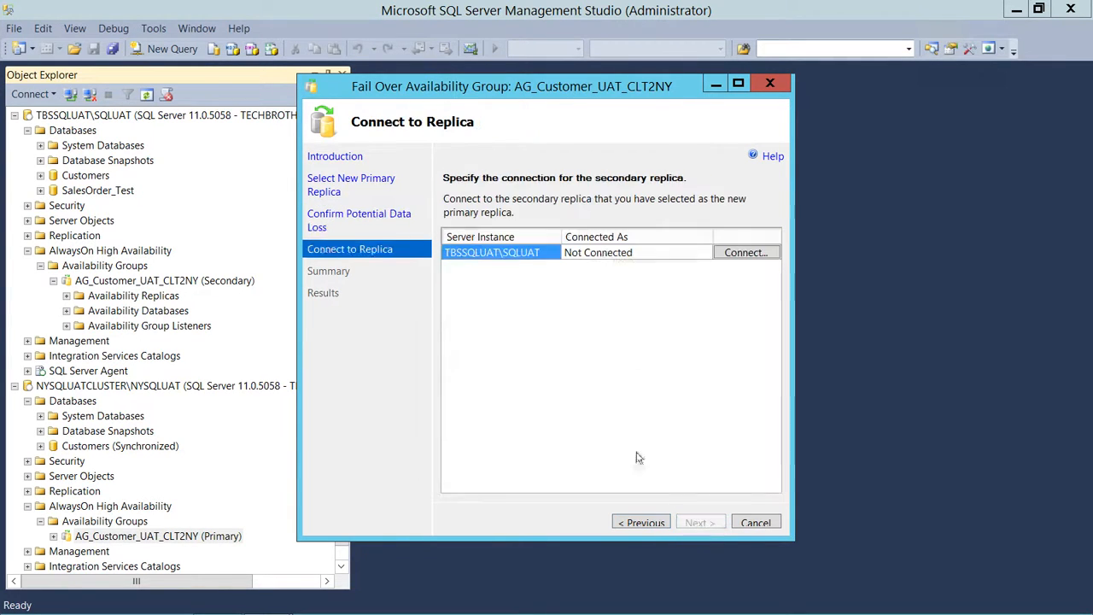
- Connect to the TBSSQLUAT\SQLUAT replica, then run the failover and close the wizard
{"action": "left_click", "coordinate": [743, 254]}
{"action": "left_click", "coordinate": [480, 338]}
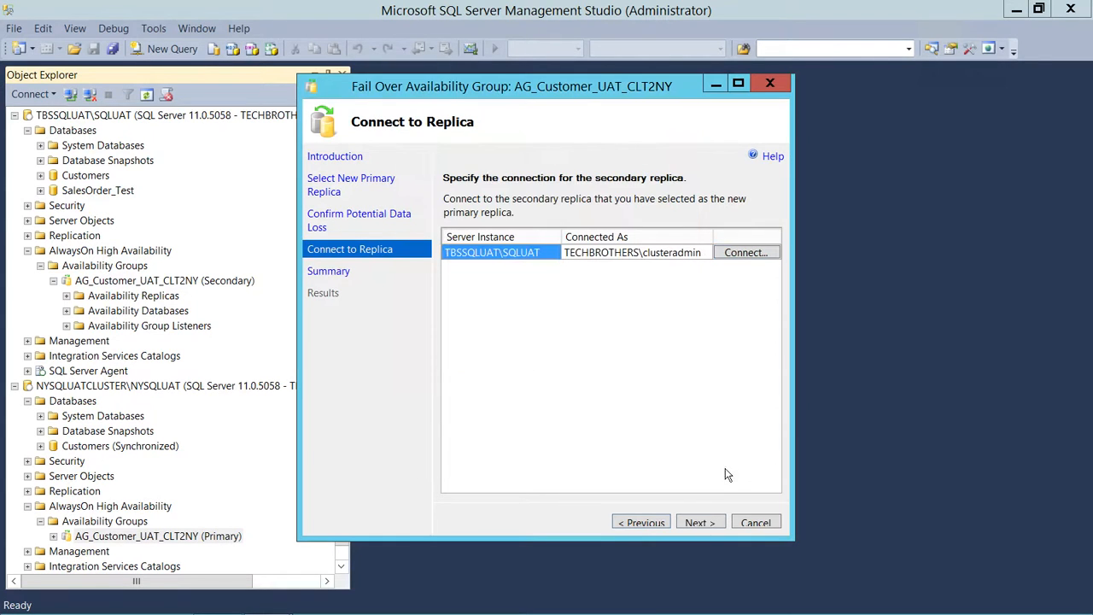
{"action": "left_click", "coordinate": [700, 522]}
{"action": "left_click", "coordinate": [700, 523]}
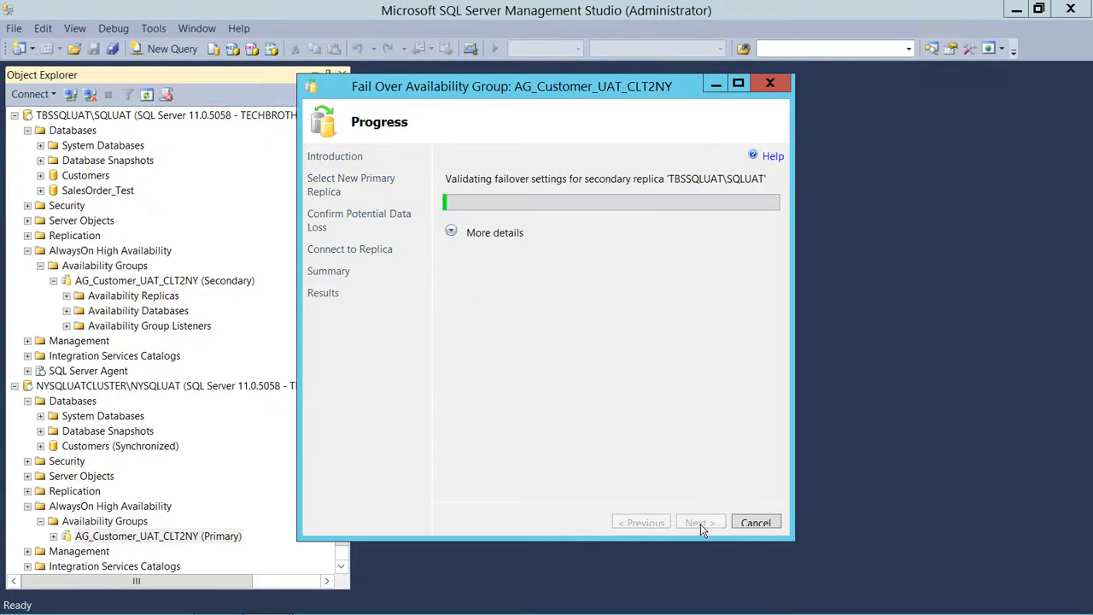
{"action": "left_click", "coordinate": [451, 232]}
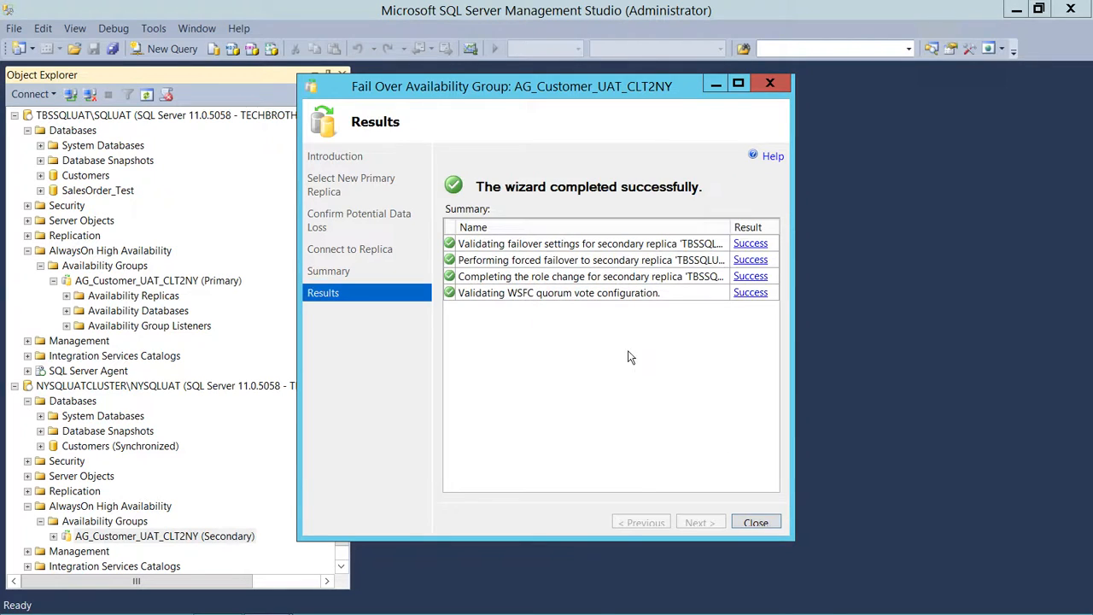
{"action": "left_click", "coordinate": [756, 524]}
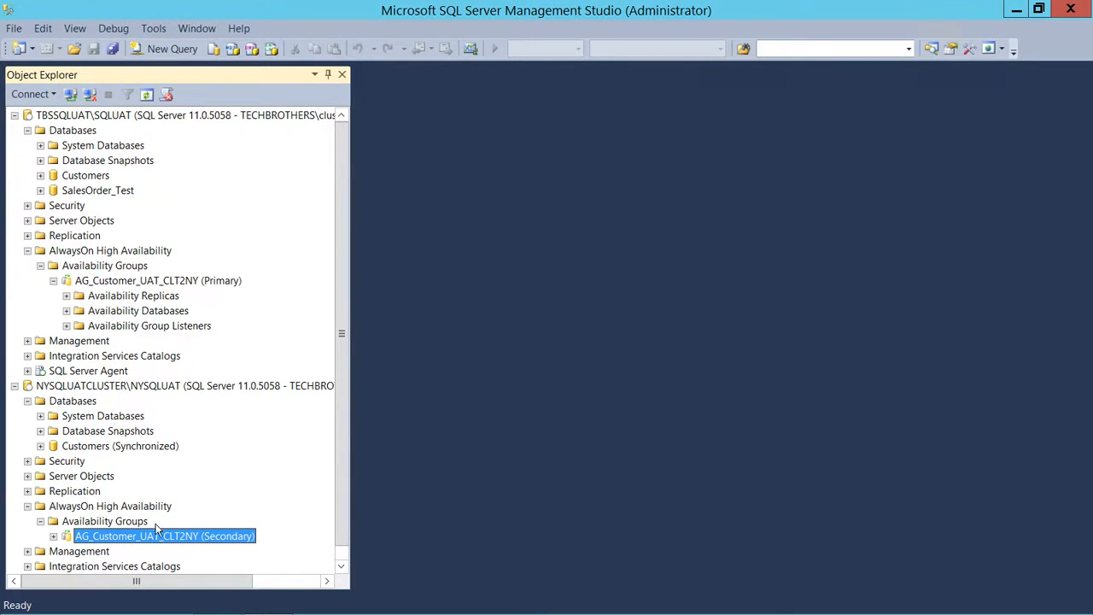
- Collapse the expanded TBSSQLUAT\SQLUAT folders, then switch to Failover Cluster Manager and move the SQL Server (SQLUAT) role to node TBSNODE1
{"action": "left_click", "coordinate": [28, 250]}
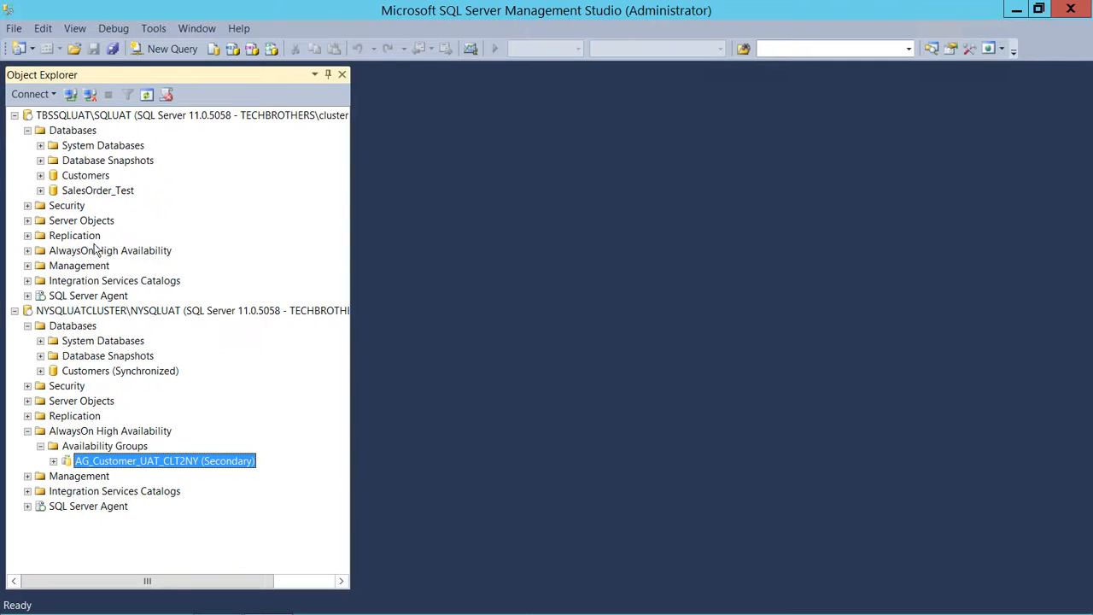
{"action": "left_click", "coordinate": [28, 130]}
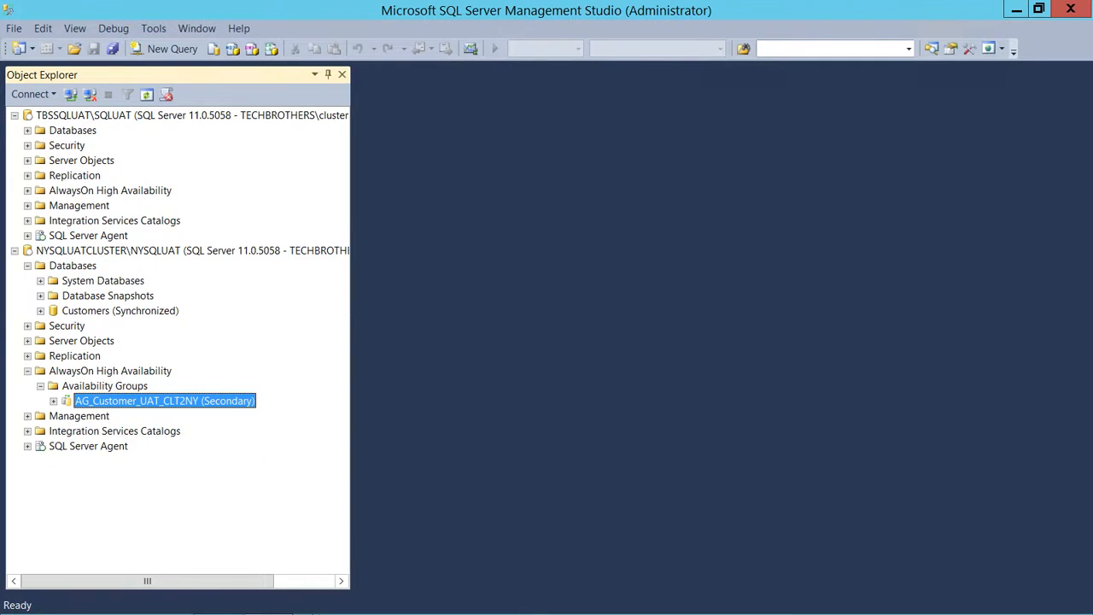
{"action": "left_click", "coordinate": [268, 598]}
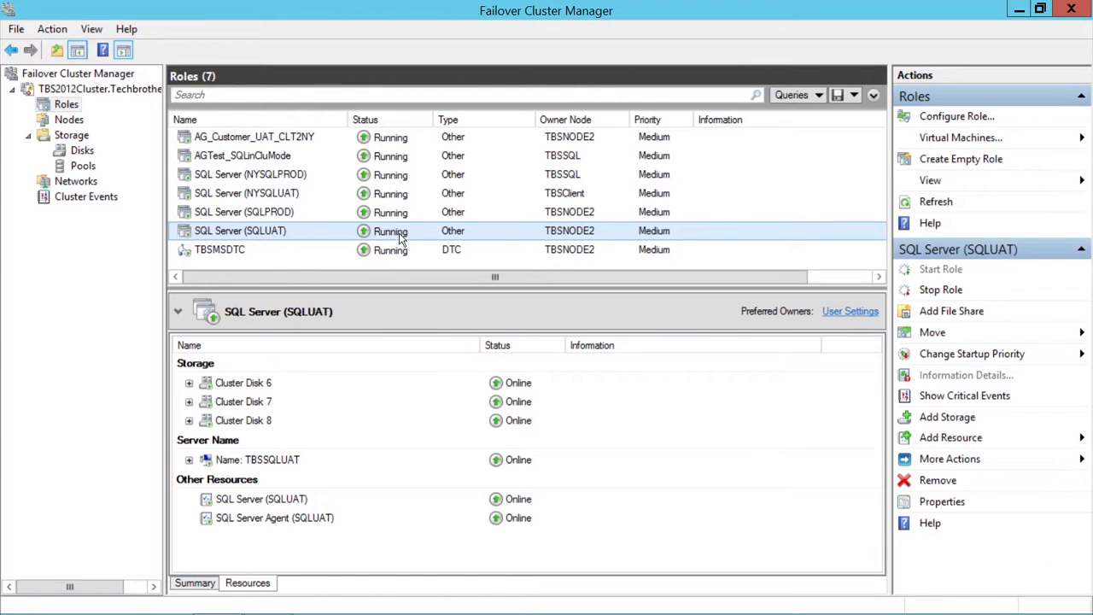
{"action": "right_click", "coordinate": [268, 232]}
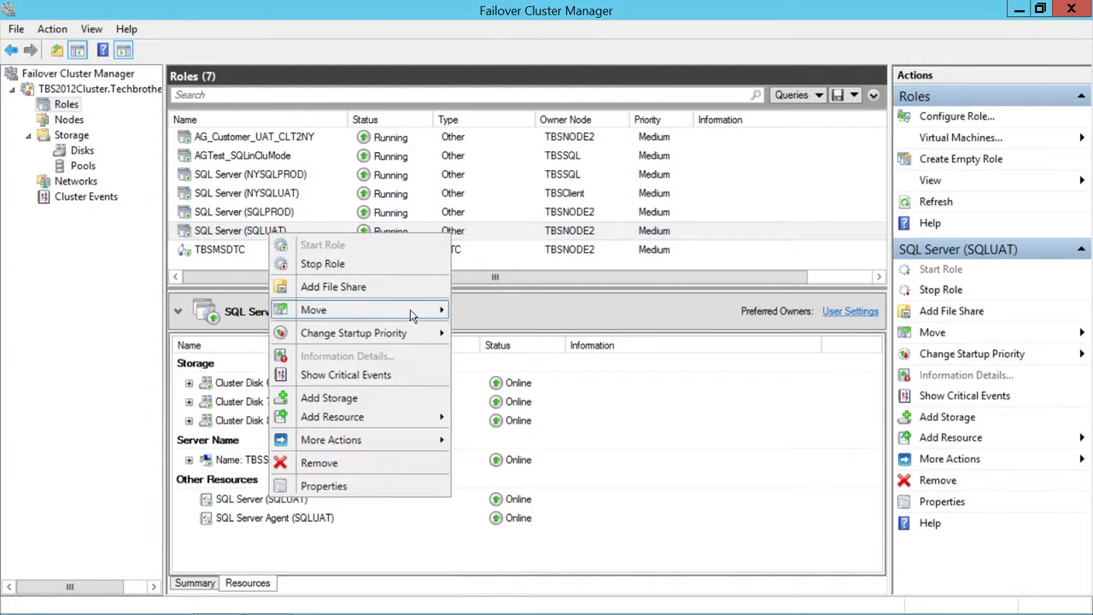
{"action": "mouse_move", "coordinate": [414, 310]}
{"action": "left_click", "coordinate": [512, 328]}
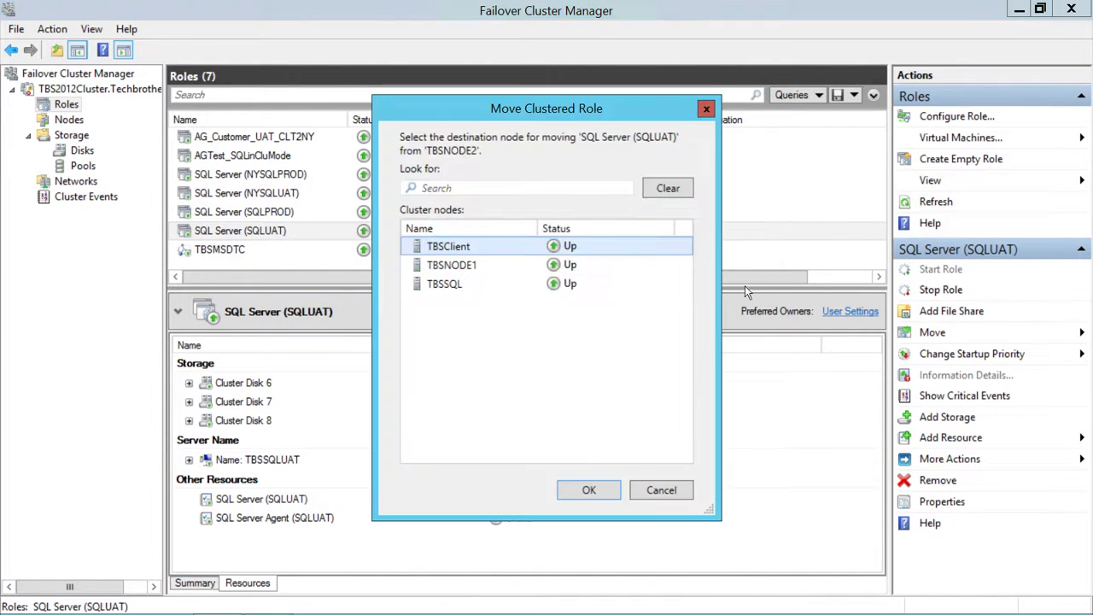
{"action": "left_click", "coordinate": [485, 267]}
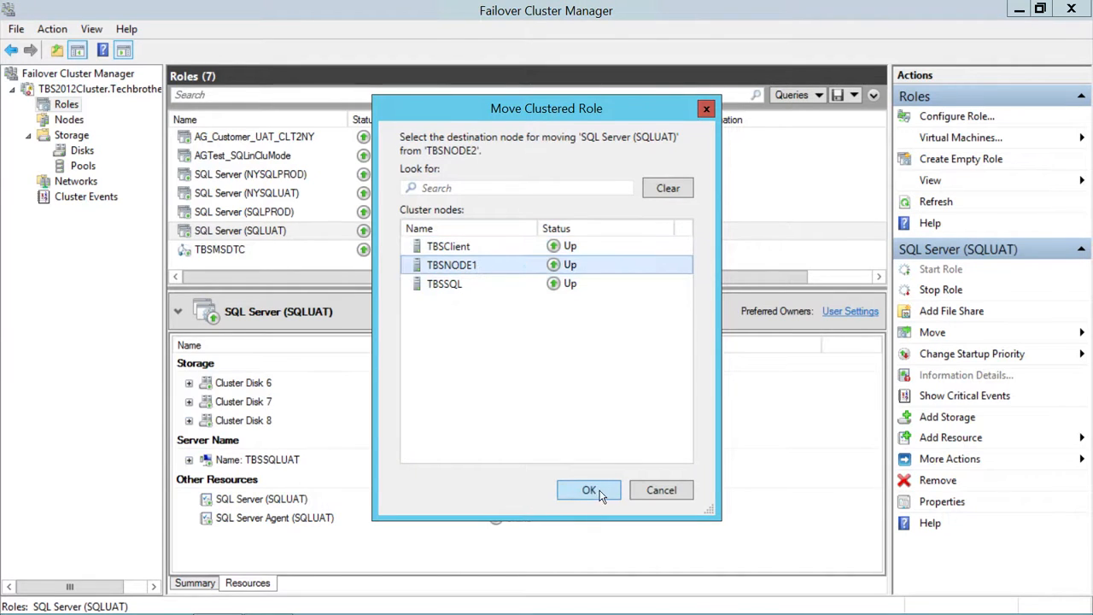
{"action": "left_click_drag", "start_coordinate": [598, 111], "coordinate": [609, 269]}
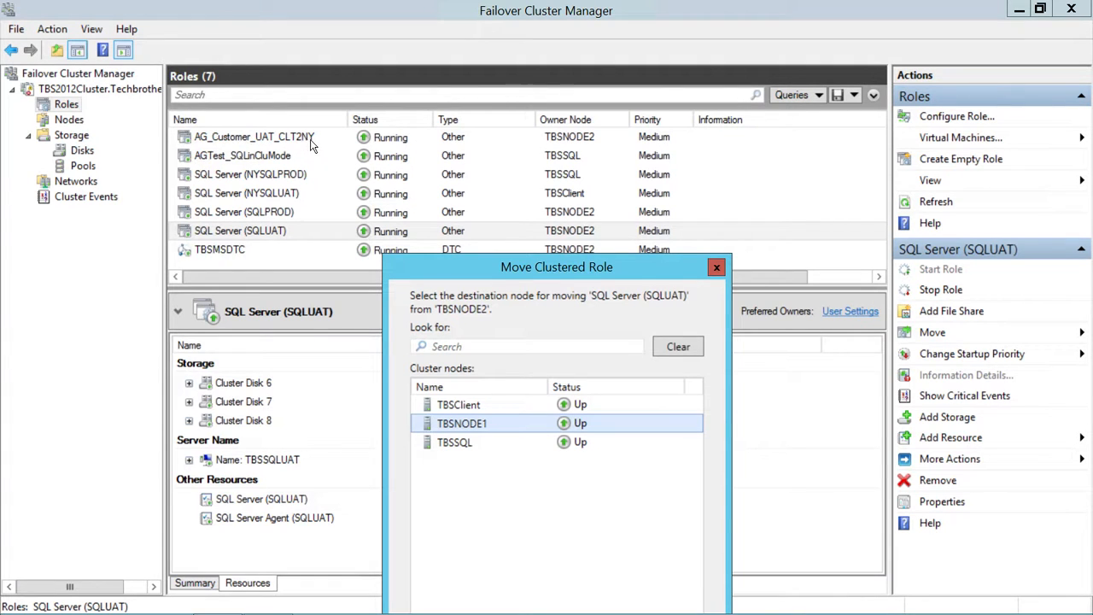
{"action": "left_click_drag", "start_coordinate": [520, 269], "coordinate": [515, 88]}
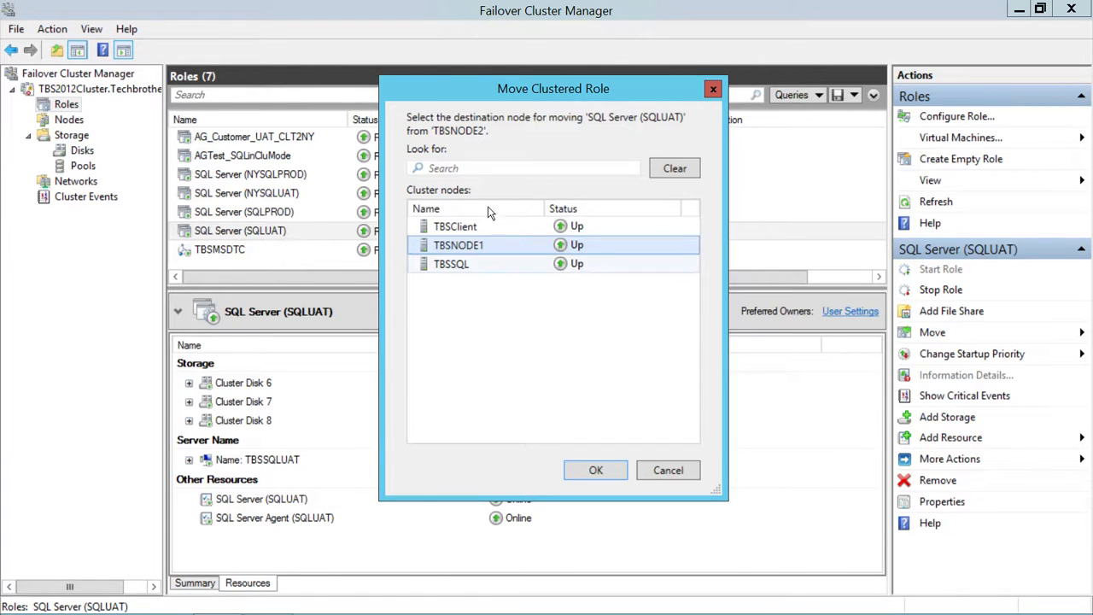
{"action": "left_click", "coordinate": [595, 471]}
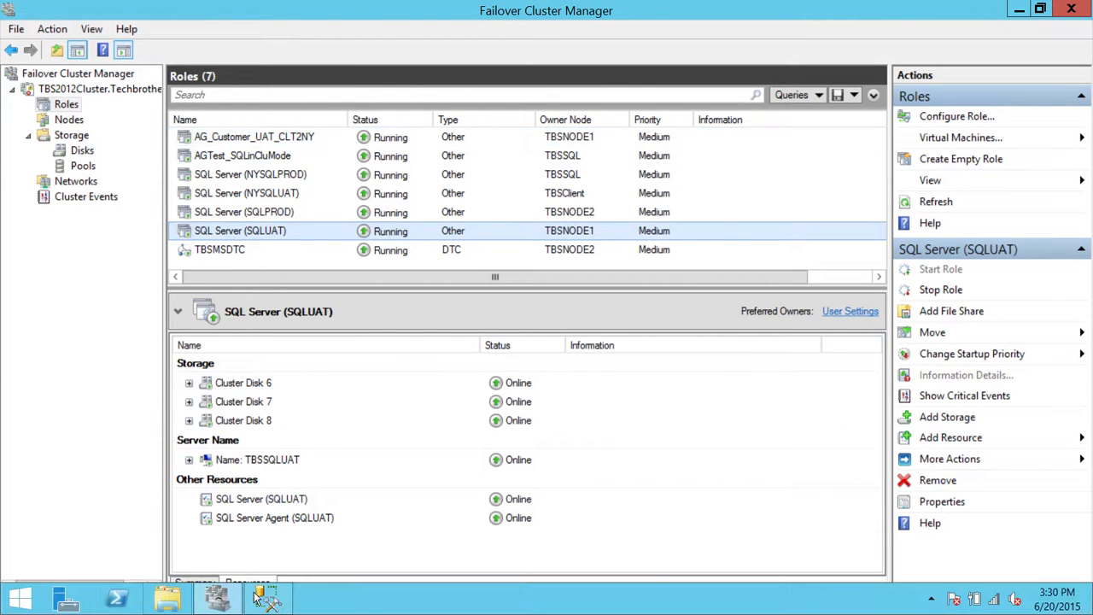
- Switch back to SQL Server Management Studio and refresh the availability groups on TBSSQLUAT\SQLUAT to check the role of AG_Customer_UAT_CLT2NY
{"action": "left_click", "coordinate": [268, 597]}
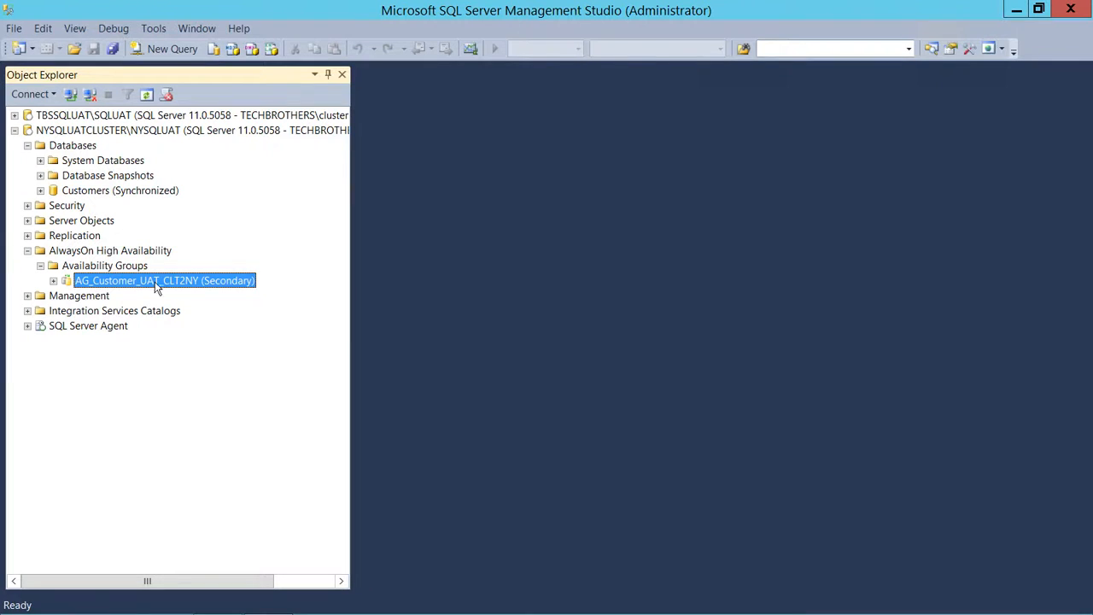
{"action": "left_click", "coordinate": [15, 130]}
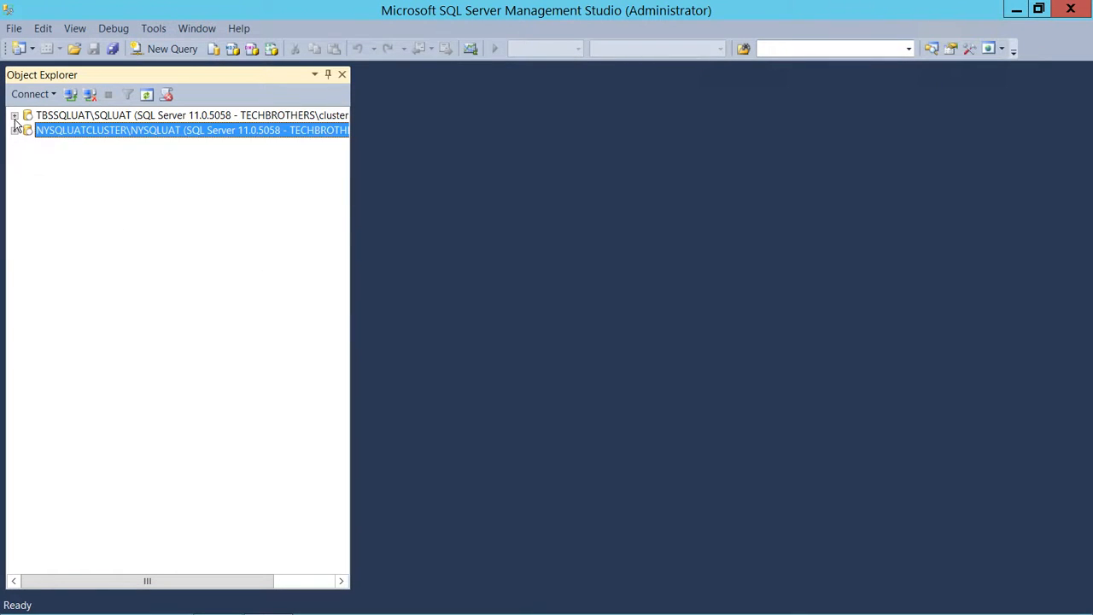
{"action": "left_click", "coordinate": [15, 114]}
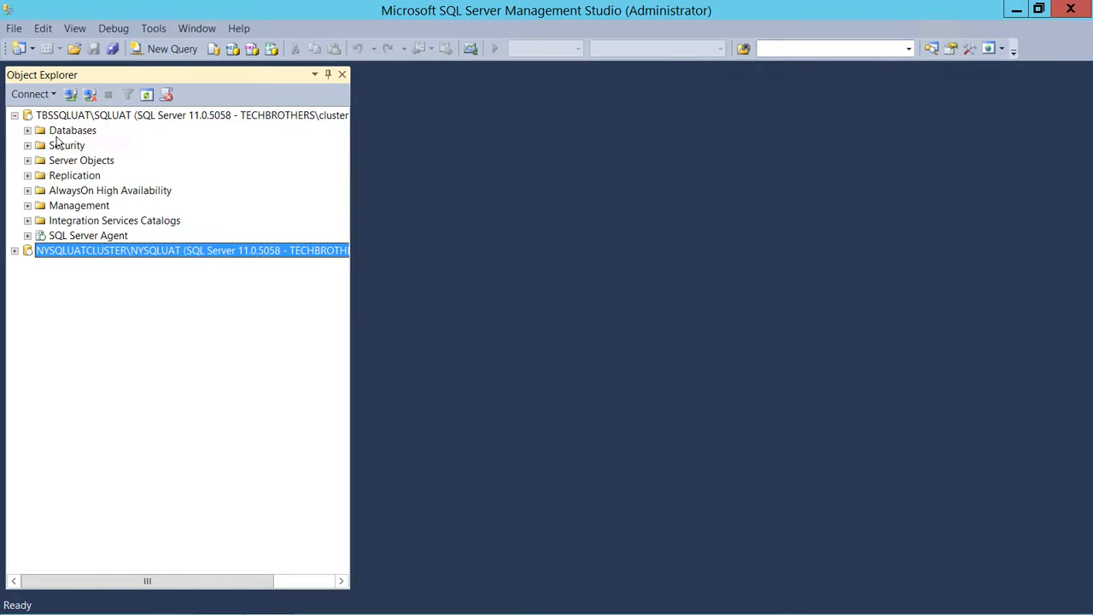
{"action": "left_click", "coordinate": [27, 190]}
{"action": "left_click", "coordinate": [40, 205]}
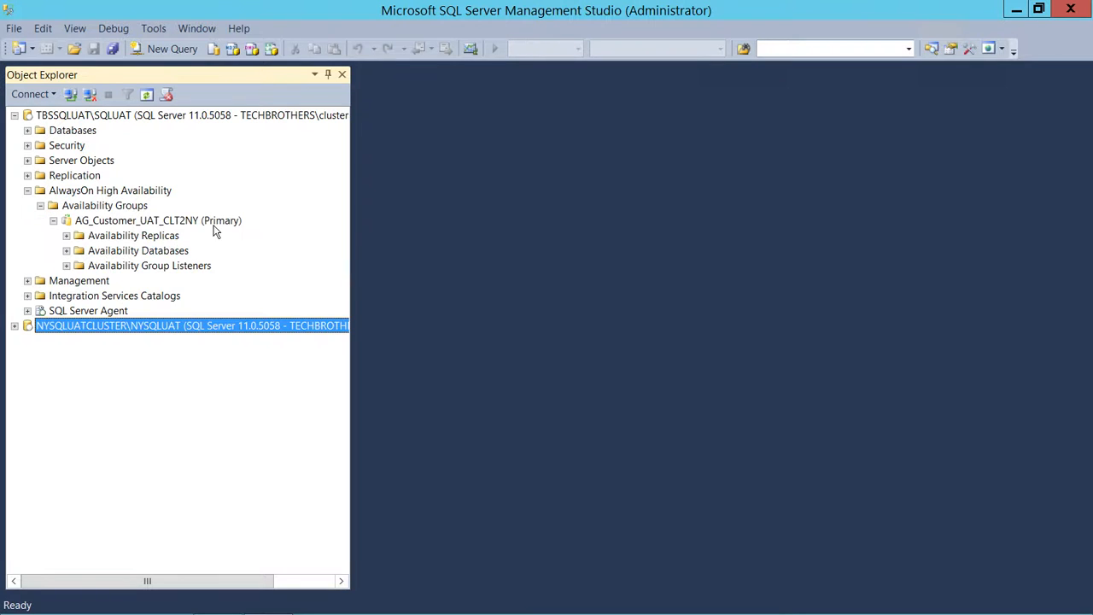
{"action": "right_click", "coordinate": [101, 210]}
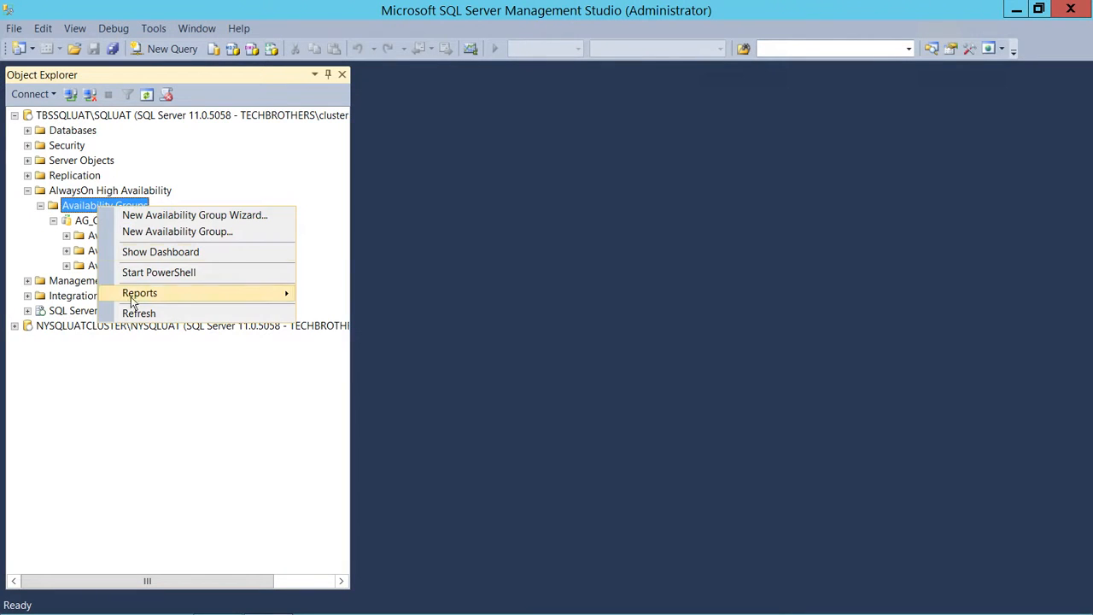
{"action": "left_click", "coordinate": [135, 312]}
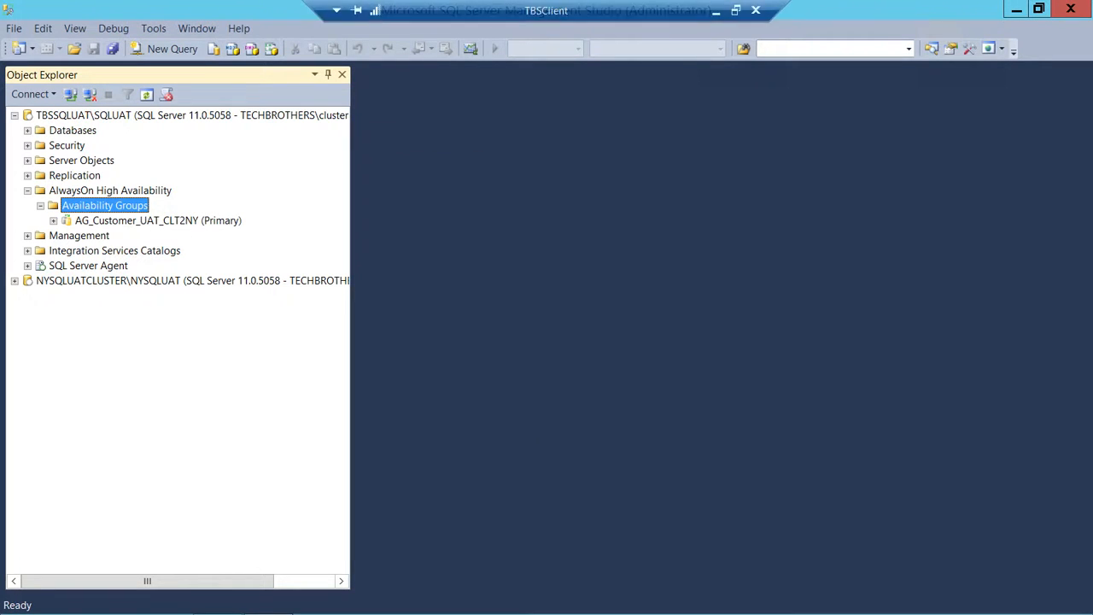
- Minimize the TBSClient remote session, open Hyper-V Manager on the host computer and turn off the TBSNODE1 virtual machine
{"action": "left_click", "coordinate": [716, 12]}
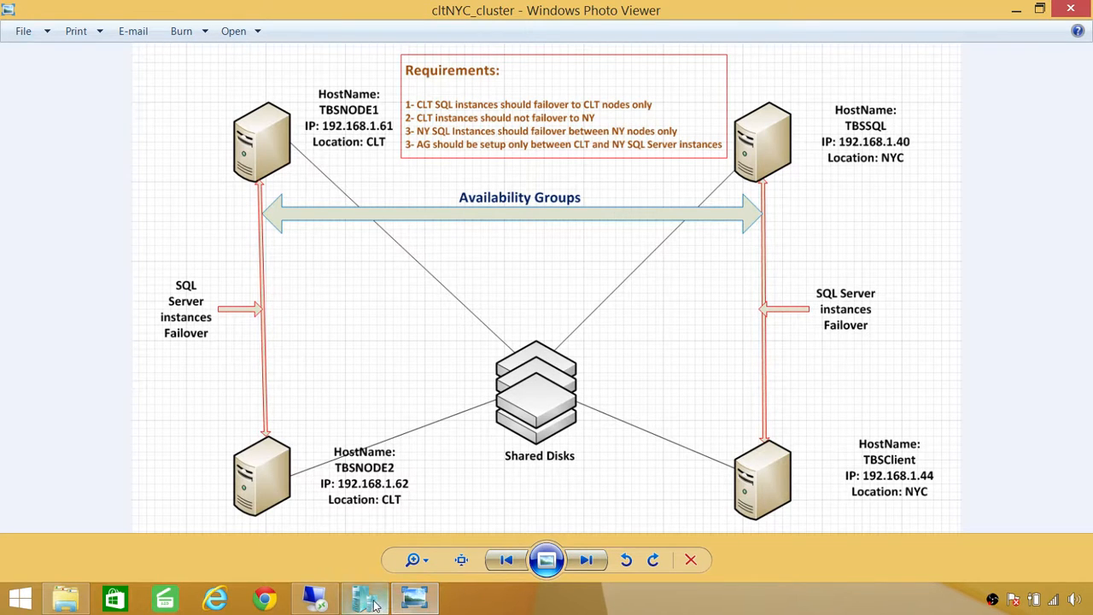
{"action": "mouse_move", "coordinate": [374, 604]}
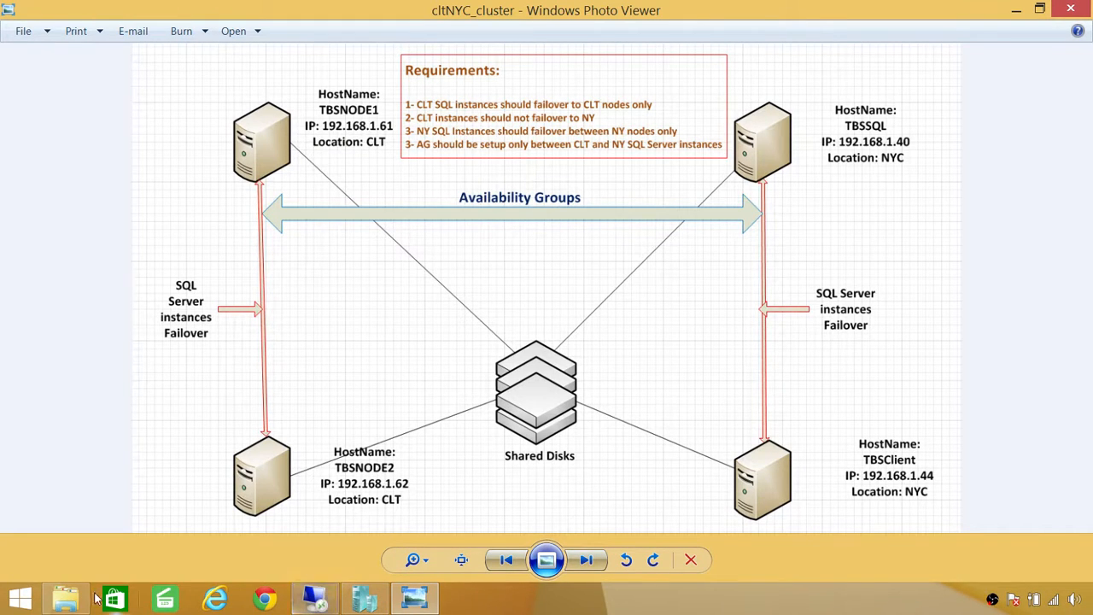
{"action": "left_click", "coordinate": [19, 599]}
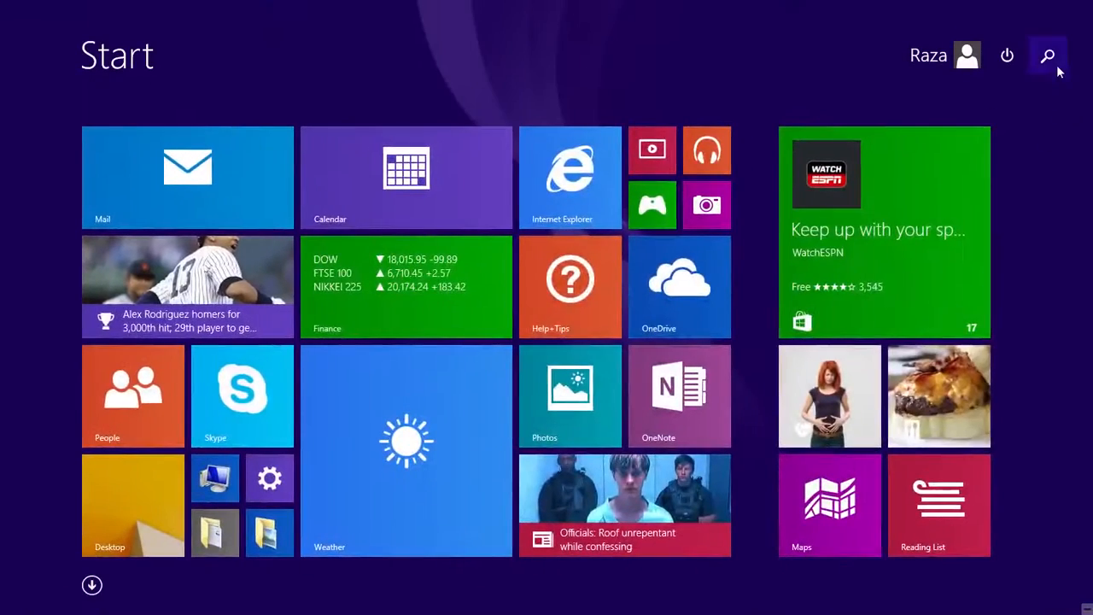
{"action": "left_click", "coordinate": [1049, 54]}
{"action": "type", "text": "Hy"}
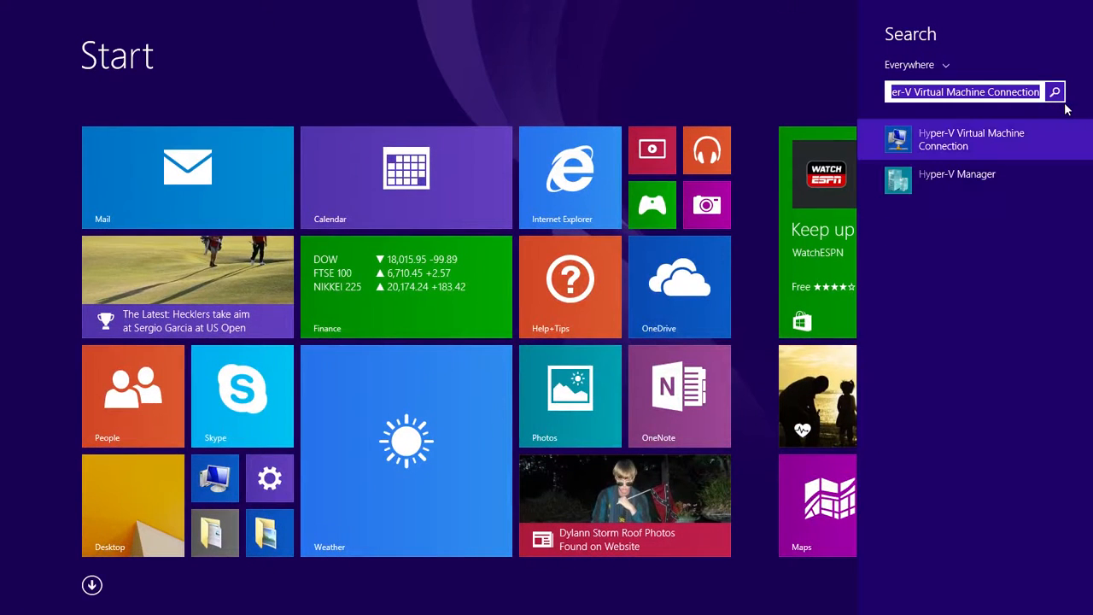
{"action": "type", "text": "per"}
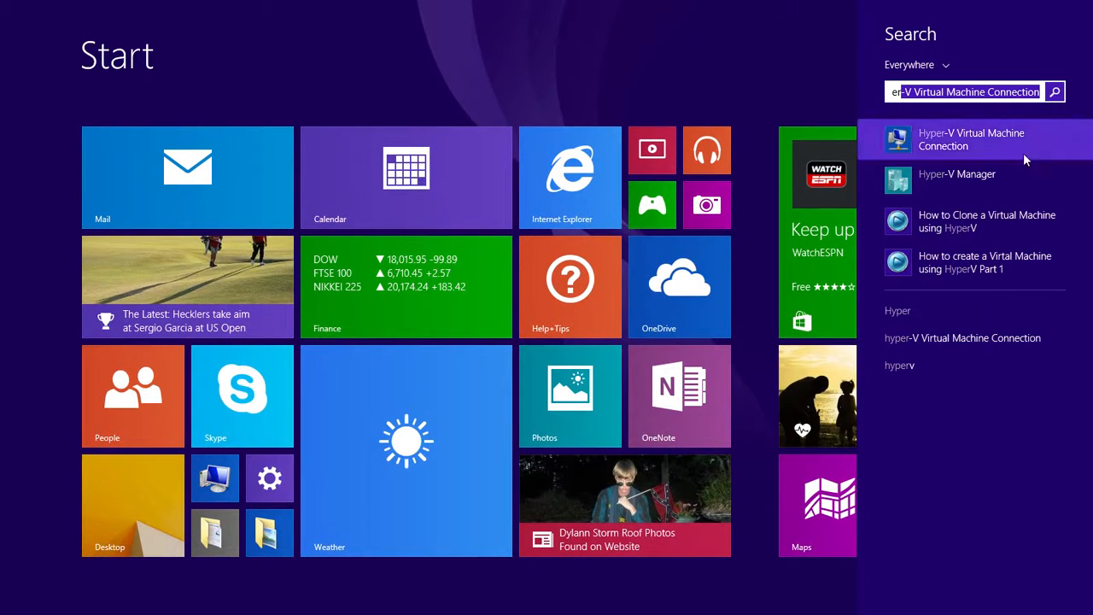
{"action": "left_click", "coordinate": [994, 175]}
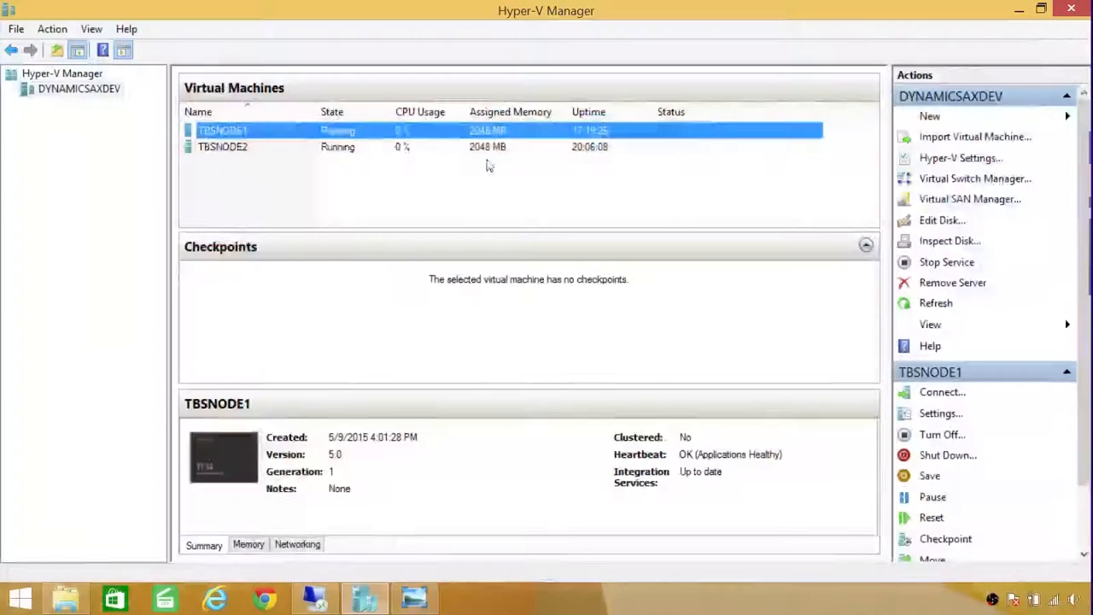
{"action": "right_click", "coordinate": [233, 135]}
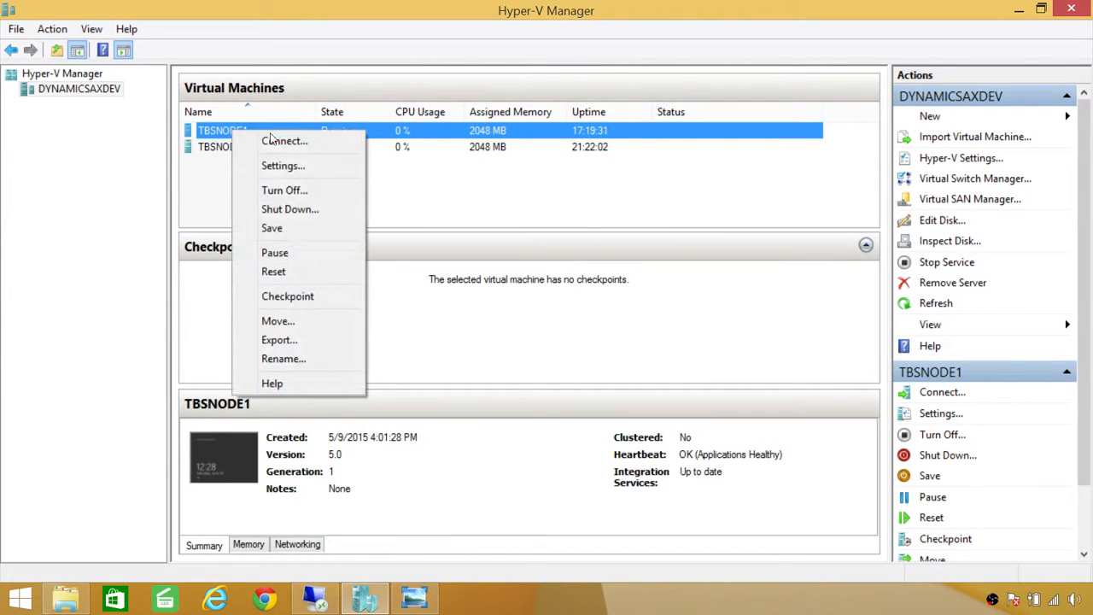
{"action": "left_click", "coordinate": [287, 192]}
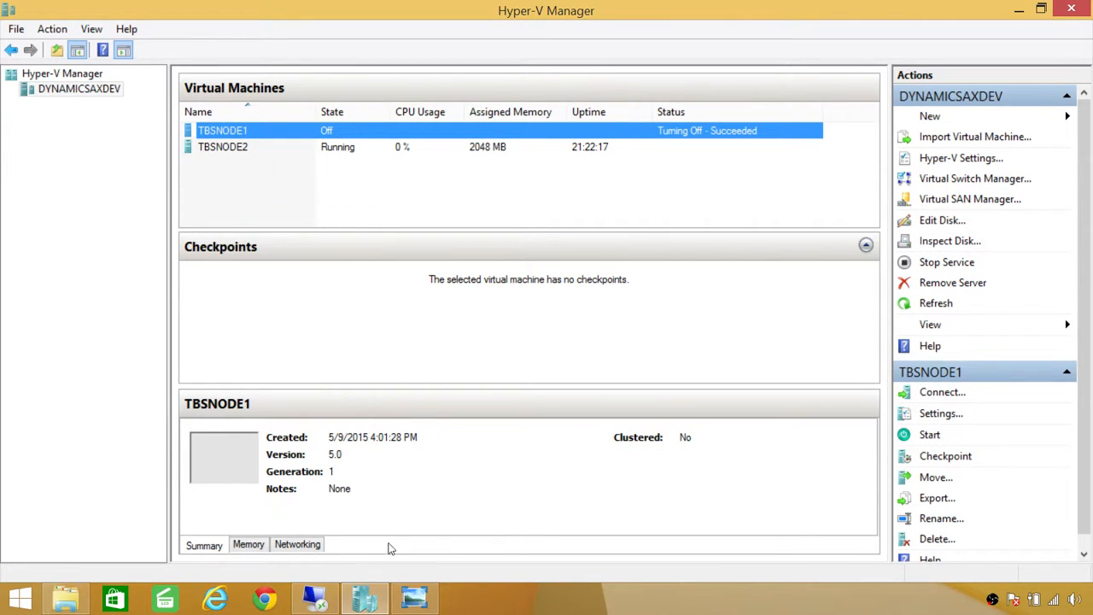
- Switch back to Failover Cluster Manager on TBSClient, check the status of the nodes and the roles' owner nodes, and minimize the remote session
{"action": "left_click", "coordinate": [414, 598]}
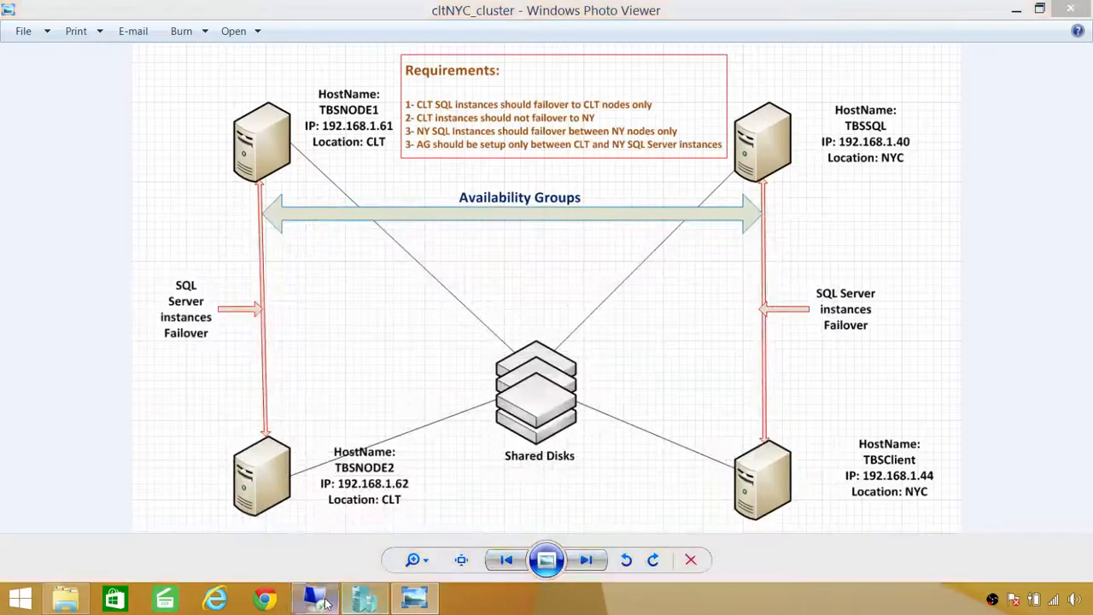
{"action": "left_click", "coordinate": [314, 598]}
{"action": "left_click", "coordinate": [267, 598]}
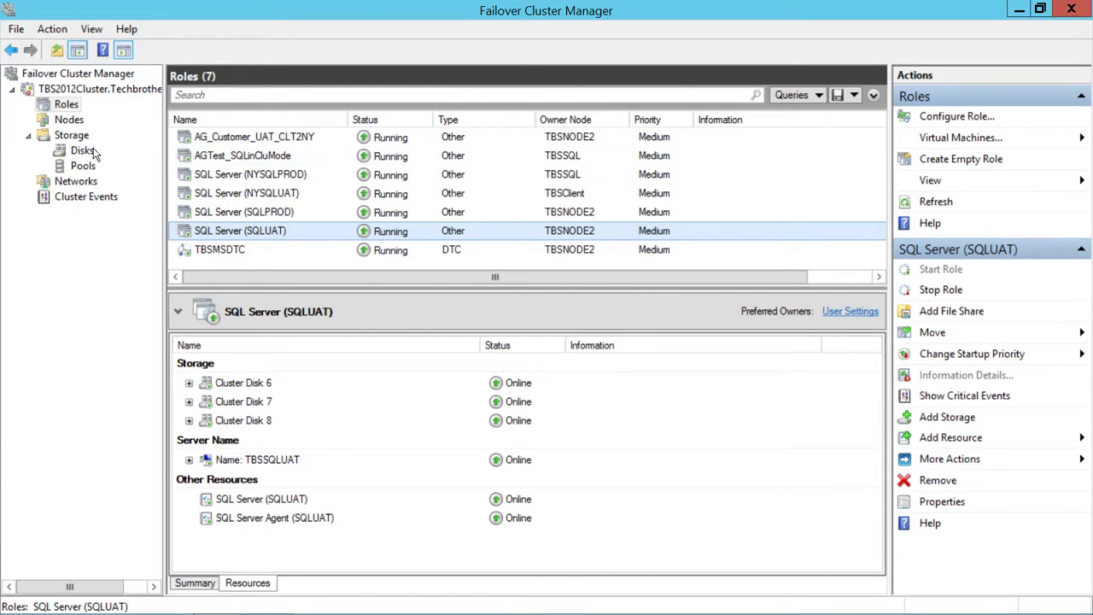
{"action": "left_click", "coordinate": [69, 119]}
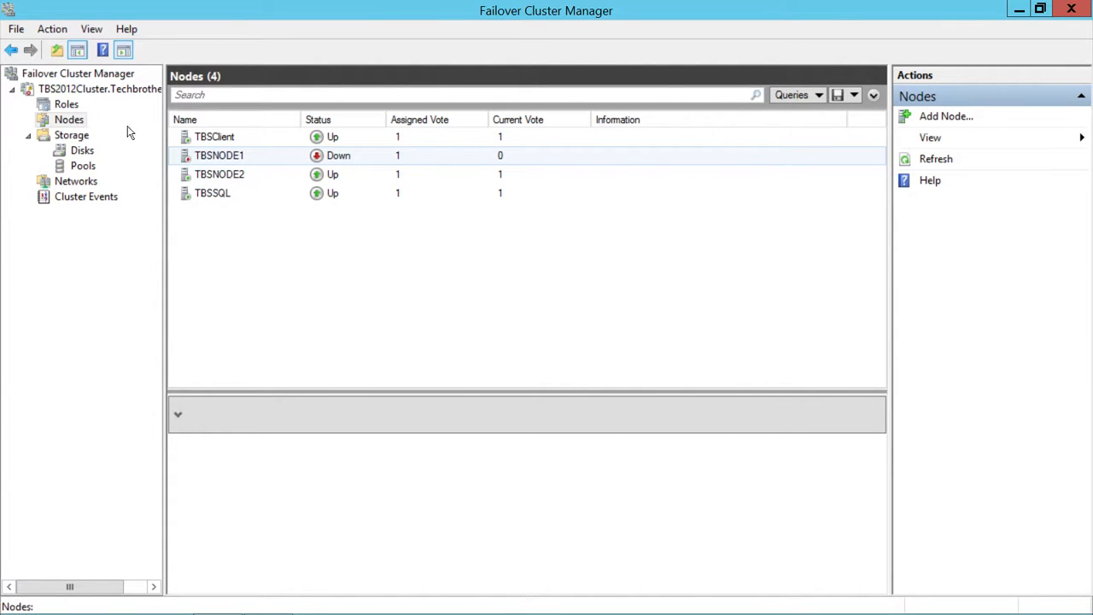
{"action": "left_click", "coordinate": [66, 104]}
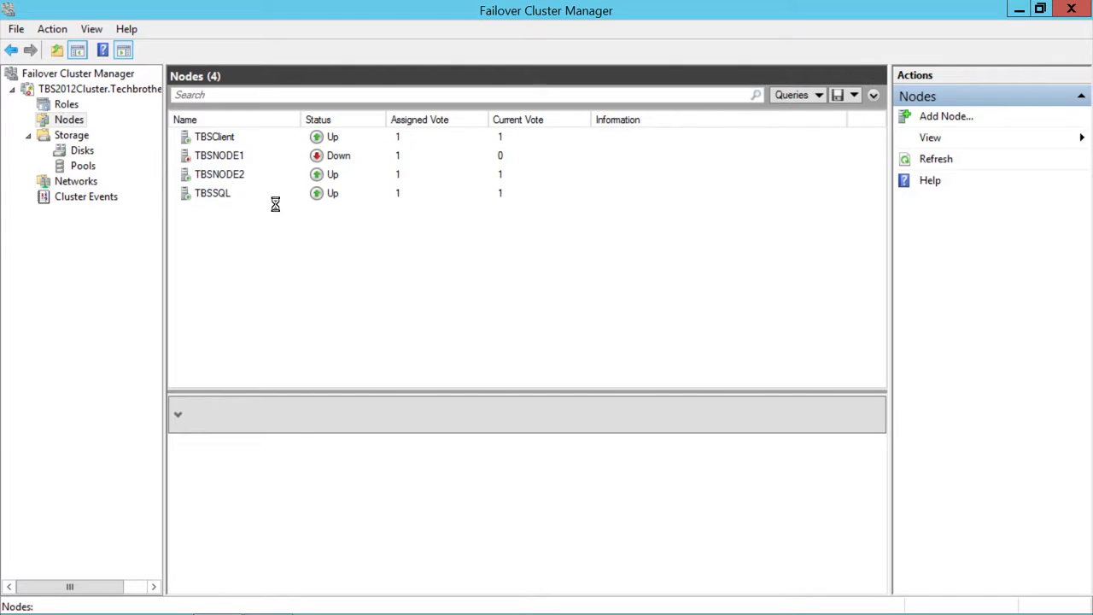
{"action": "left_click", "coordinate": [284, 227]}
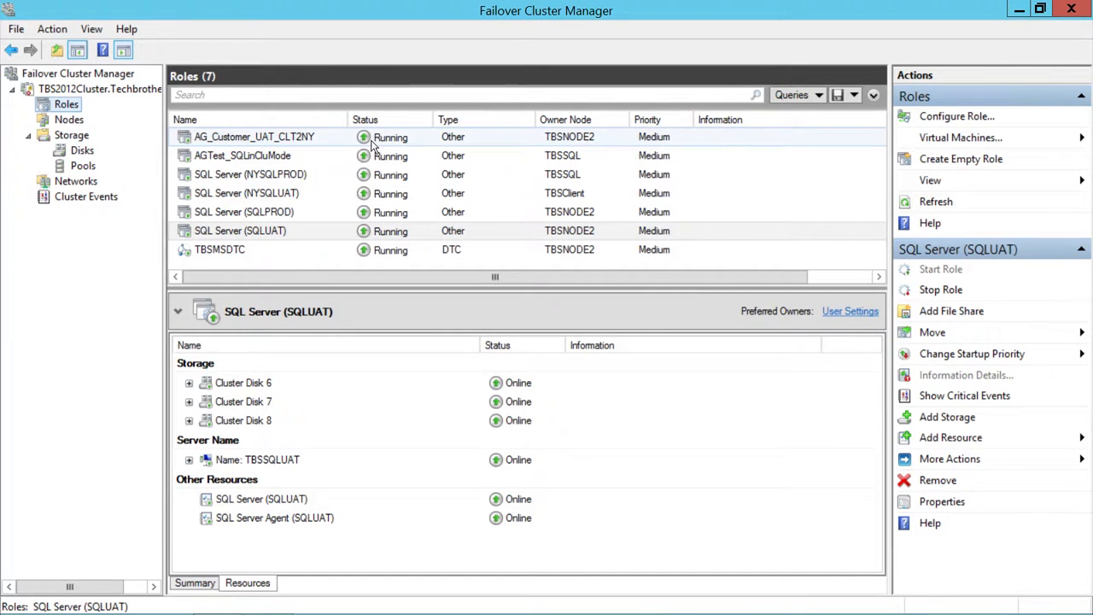
{"action": "mouse_move", "coordinate": [304, 613]}
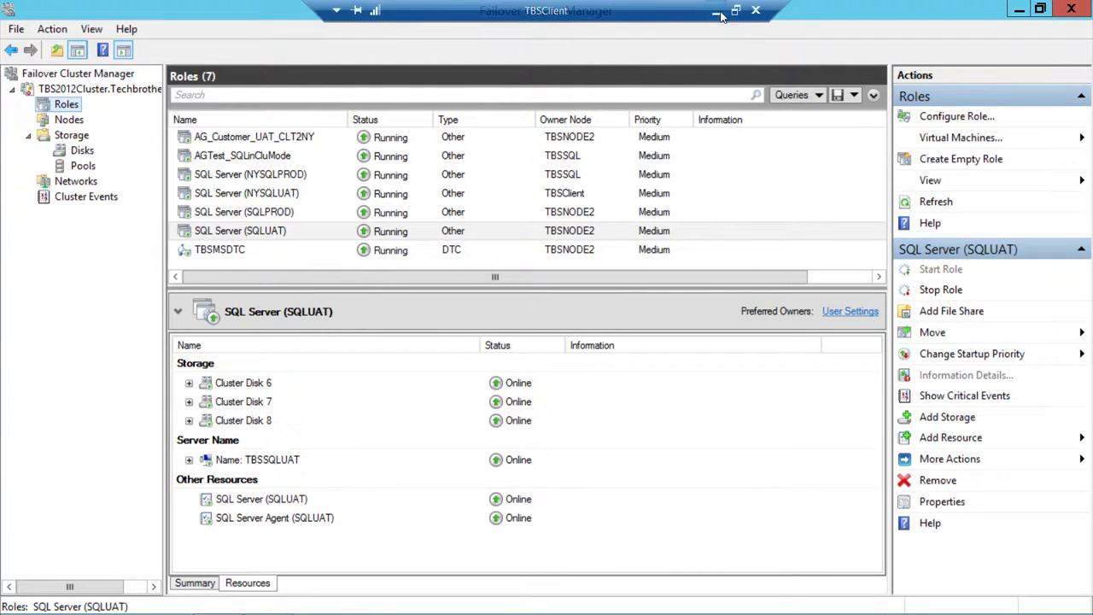
{"action": "left_click", "coordinate": [721, 15]}
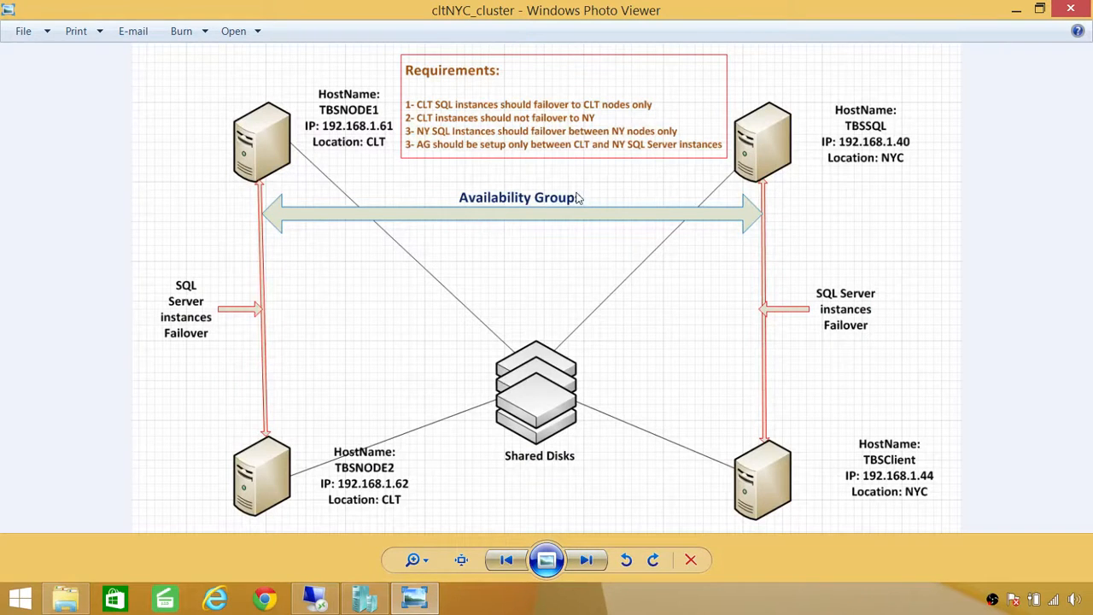